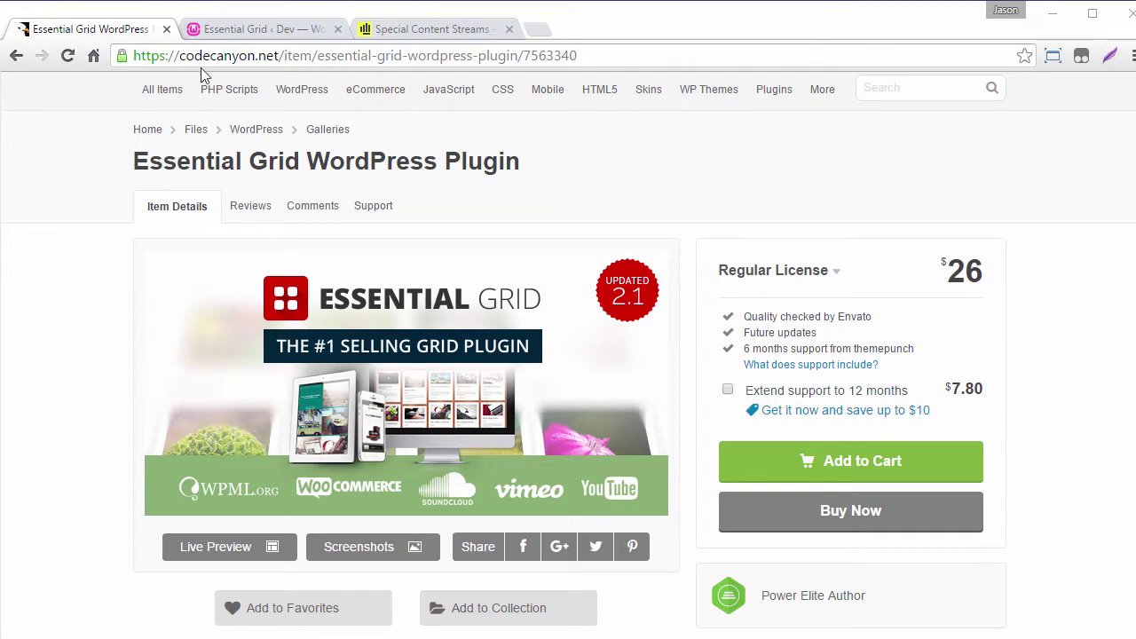
Step: Review the new features and changes listed for version 2.1.0 in Essential Grid's update history
left_click(262, 31)
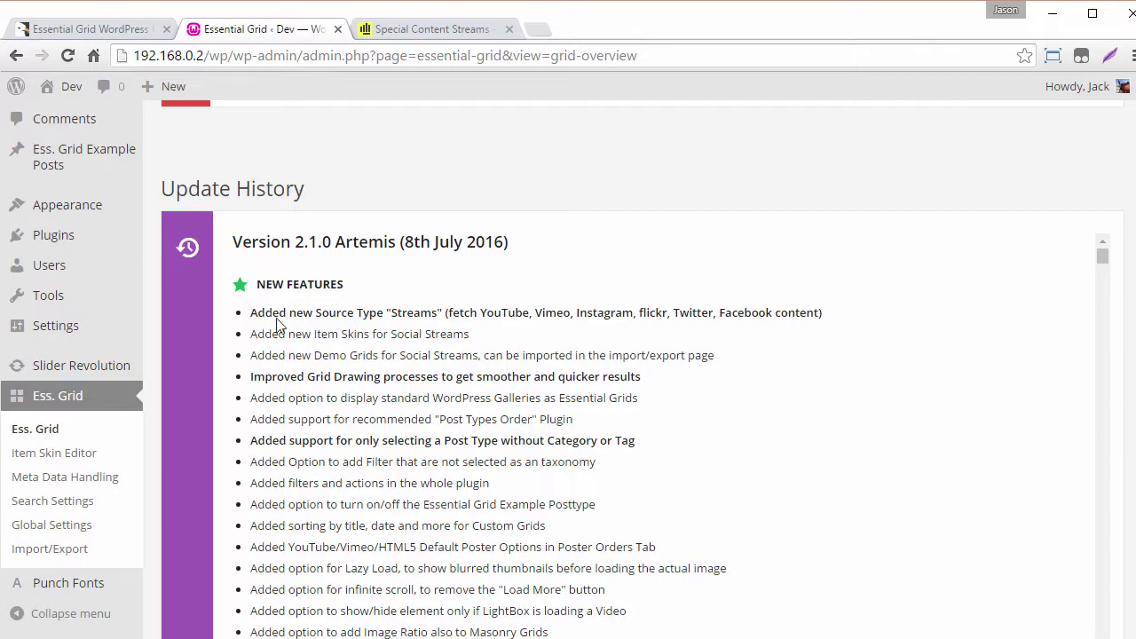
scroll(360, 318, "down", 10)
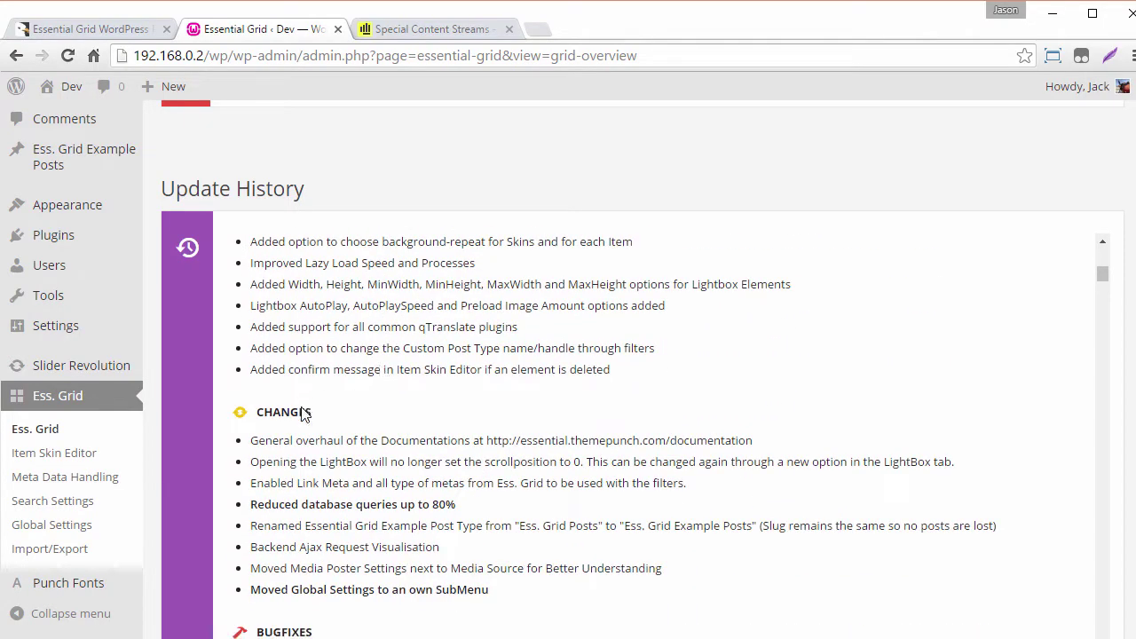
scroll(293, 477, "up", 10)
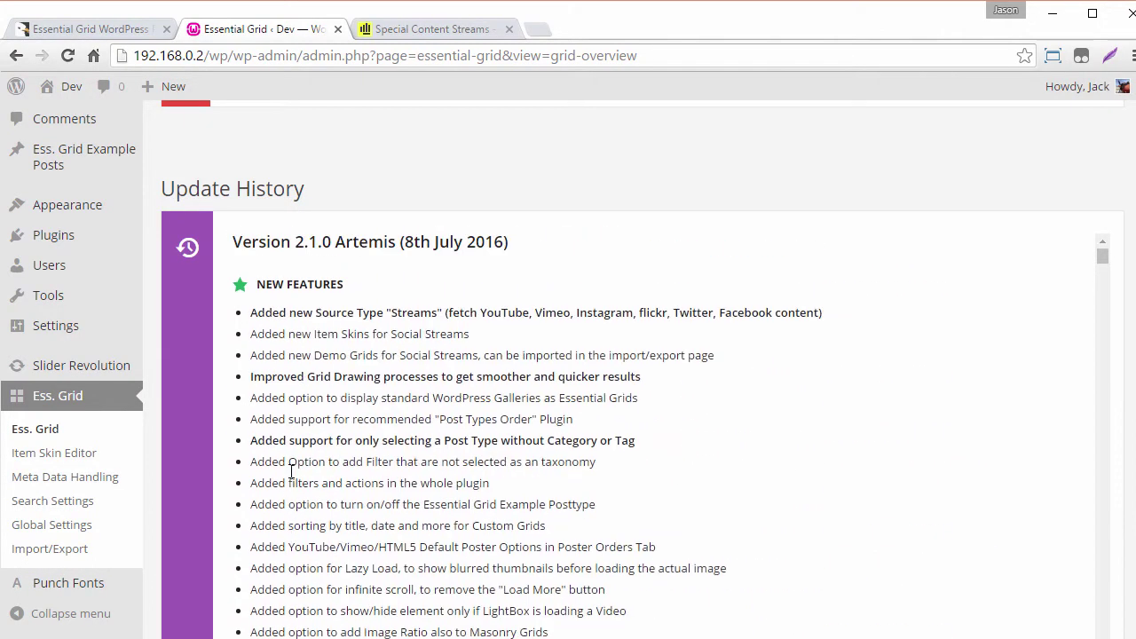
scroll(310, 483, "up", 3)
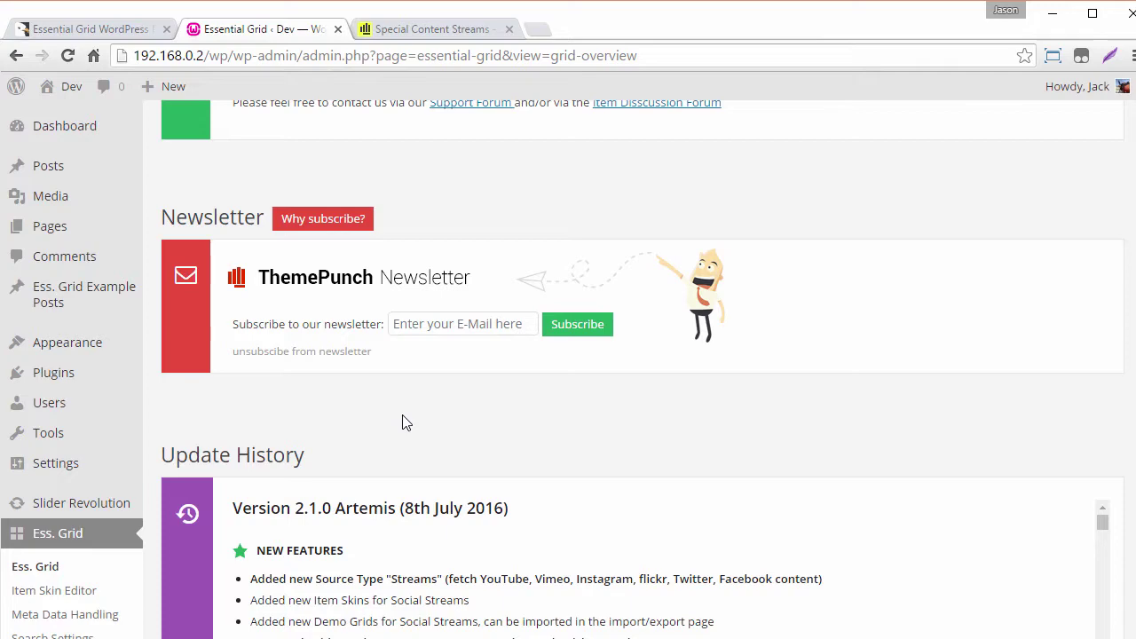
Step: Open the live preview from the CodeCanyon plugin page and view the Instagram example under Social Streams
left_click(71, 28)
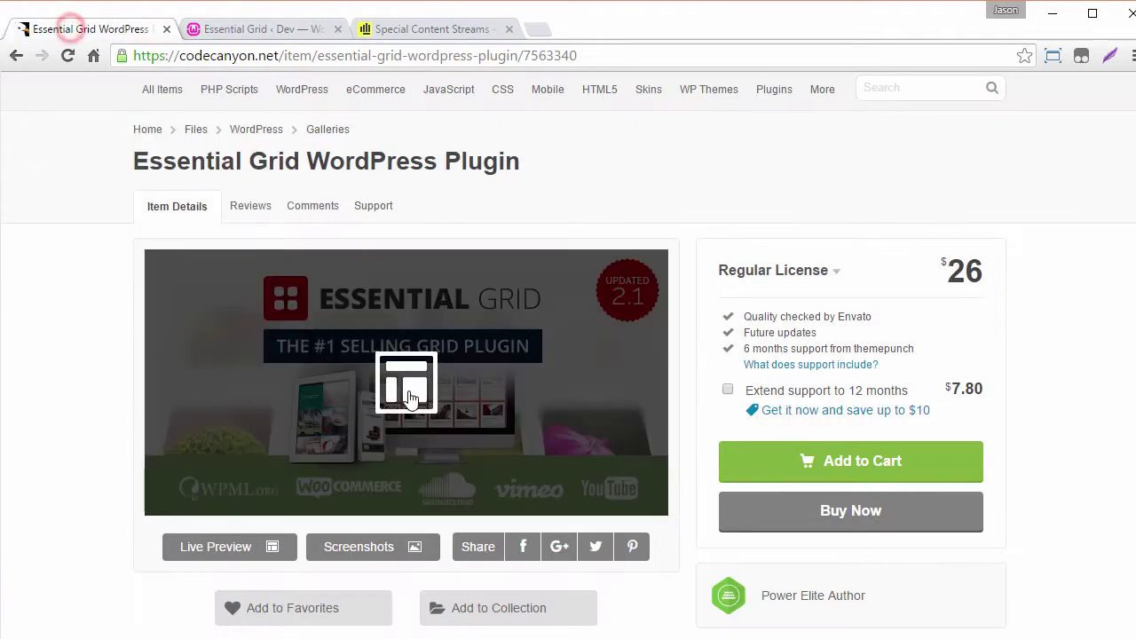
left_click(409, 397)
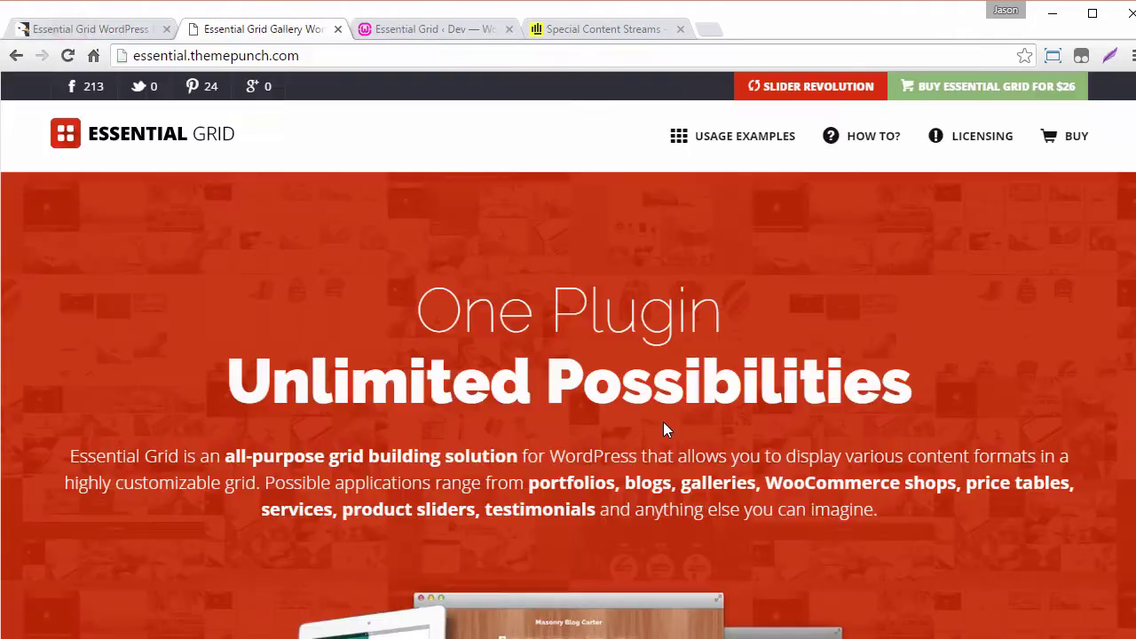
mouse_move(717, 152)
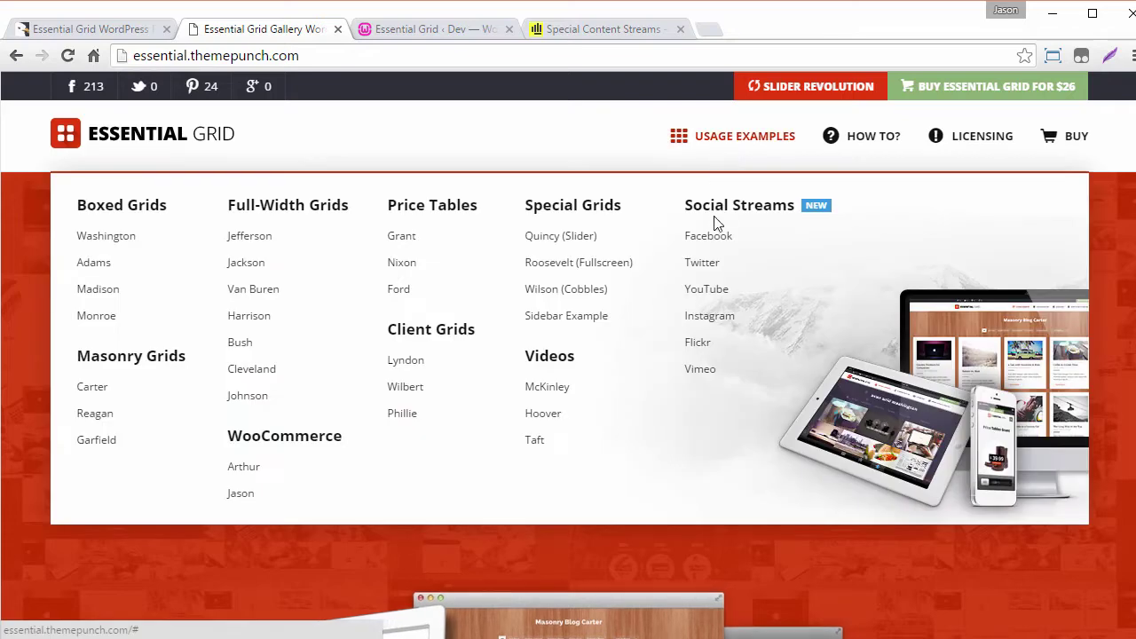
mouse_move(710, 239)
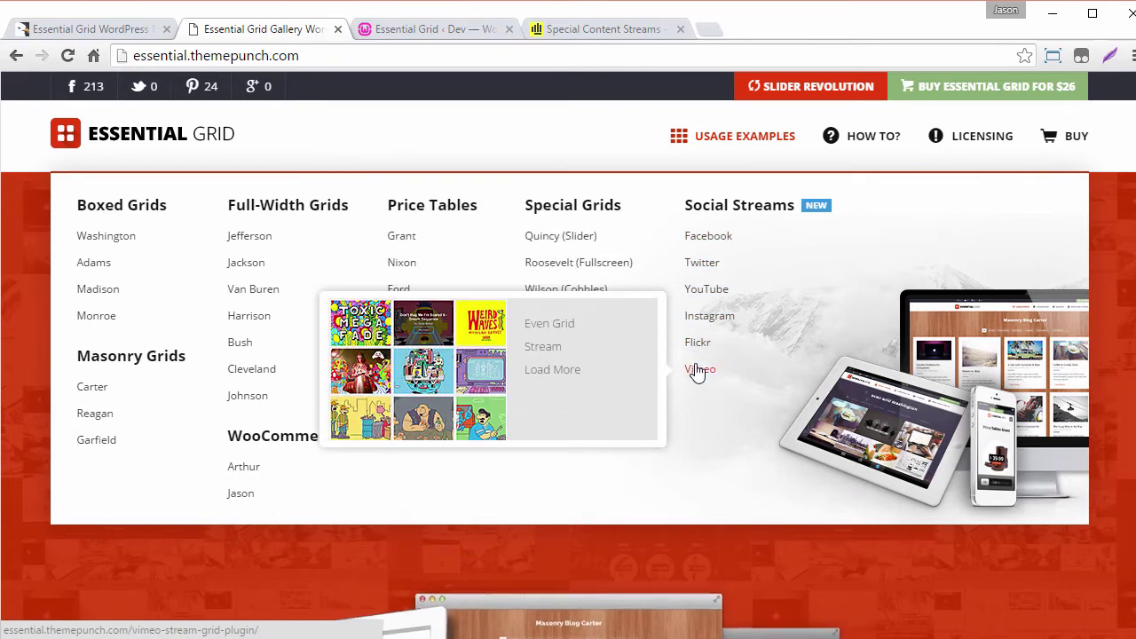
left_click(715, 319)
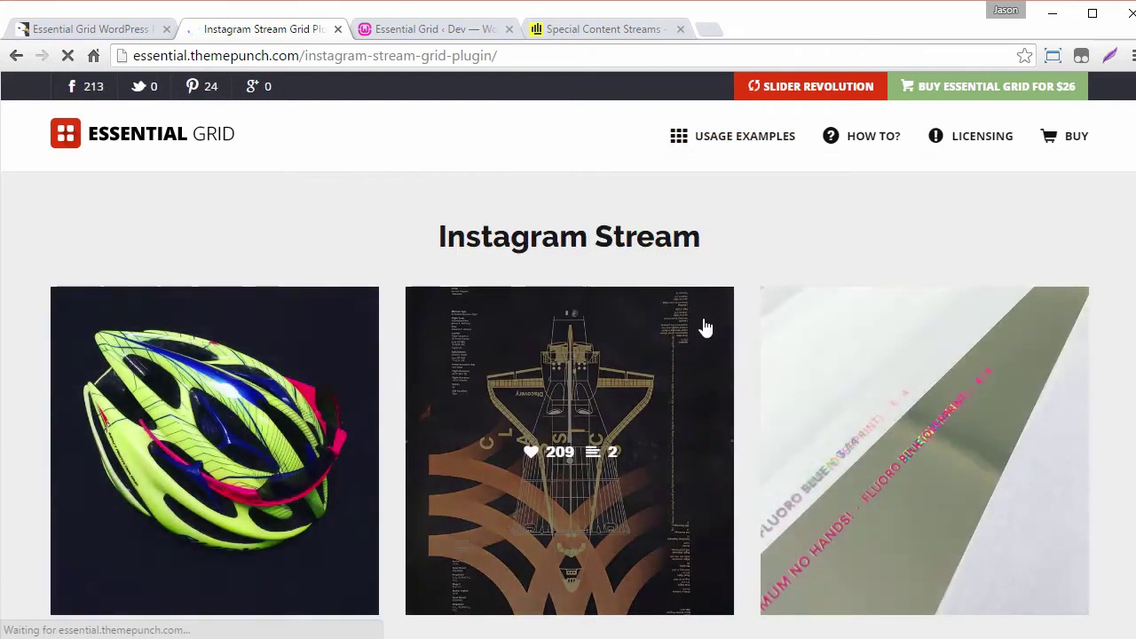
scroll(704, 325, "down", 5)
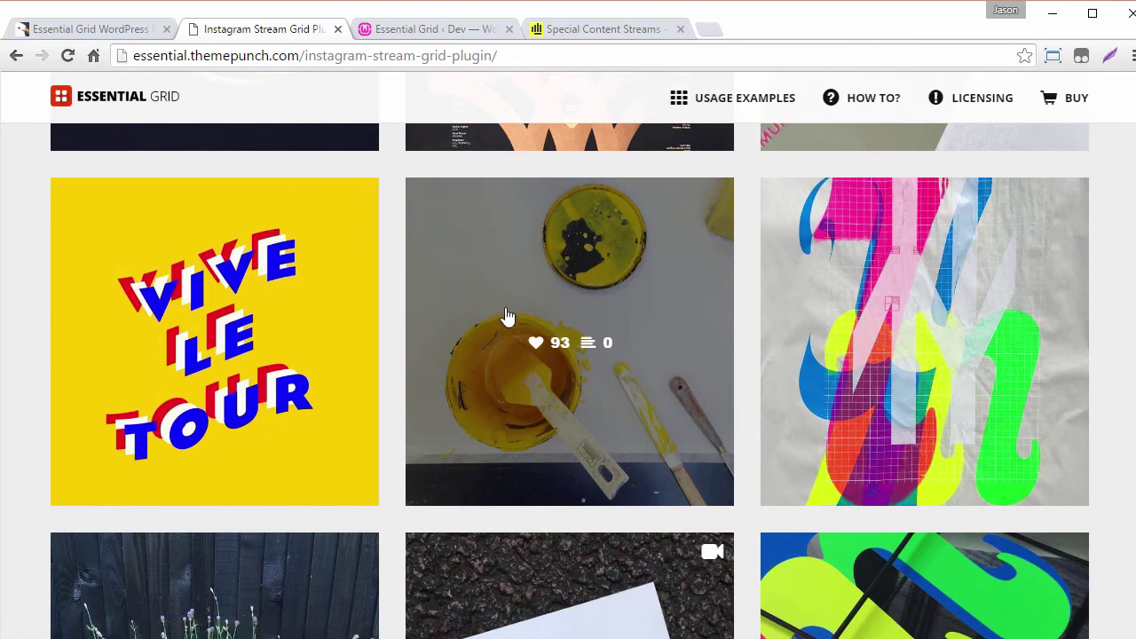
Step: Import the 2.1.0 demo grids into Essential Grid on the WordPress Dev site
left_click(410, 27)
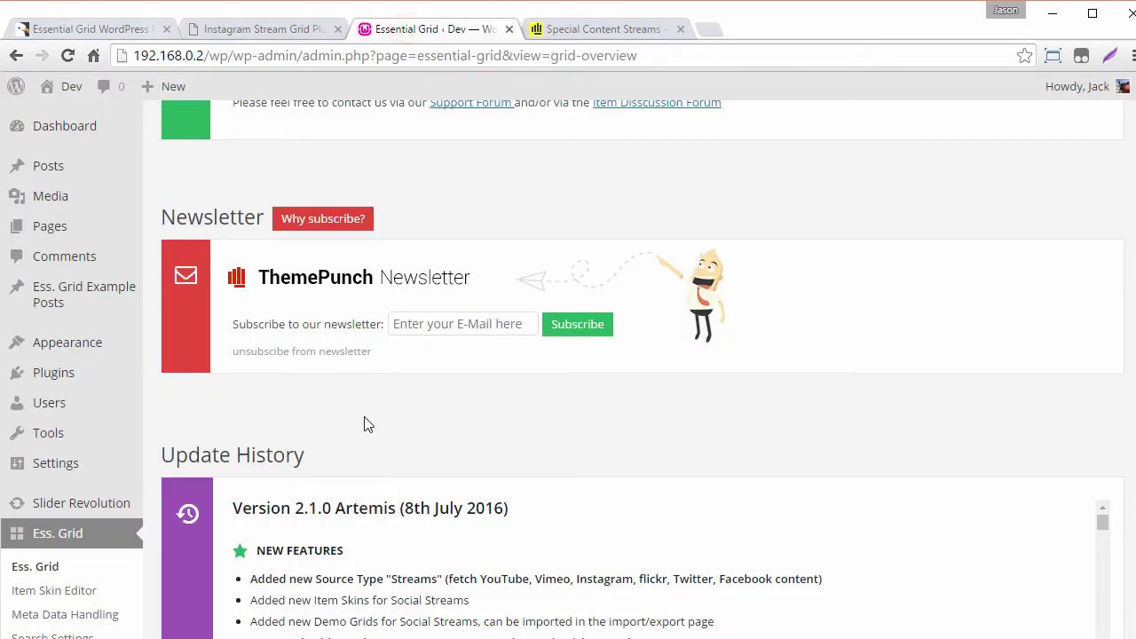
scroll(76, 583, "down", 4)
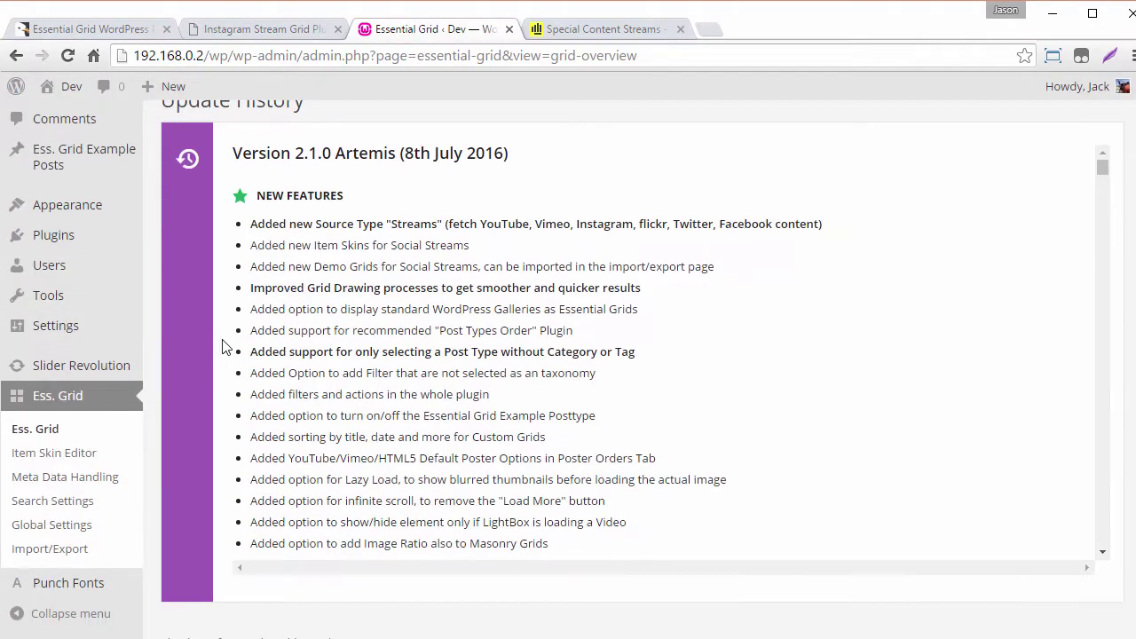
left_click(38, 550)
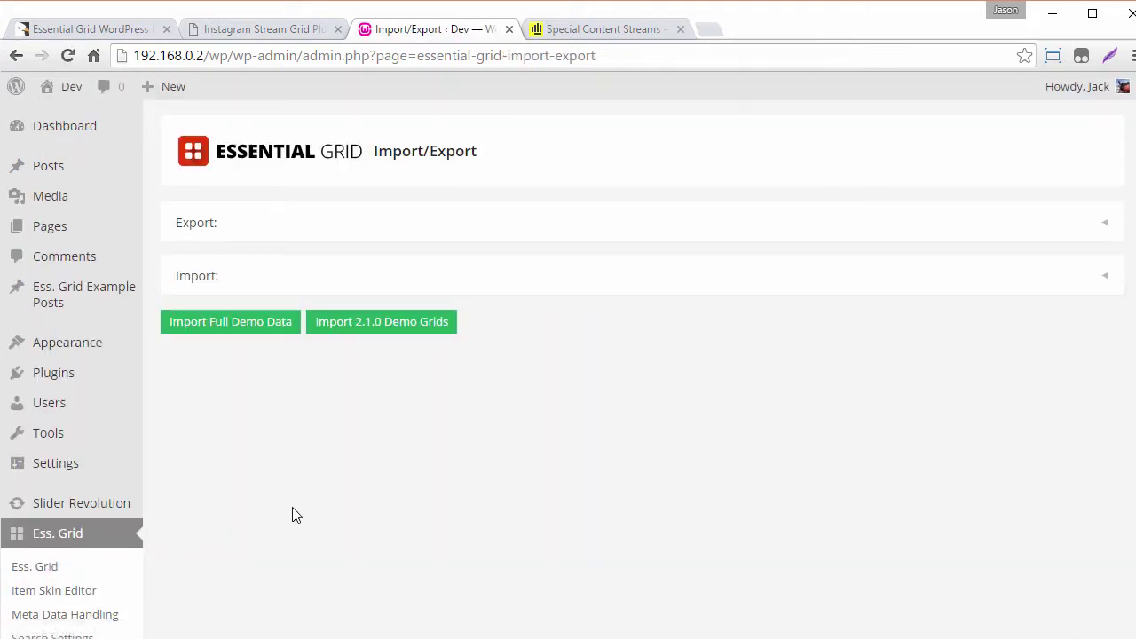
left_click(363, 328)
left_click(658, 177)
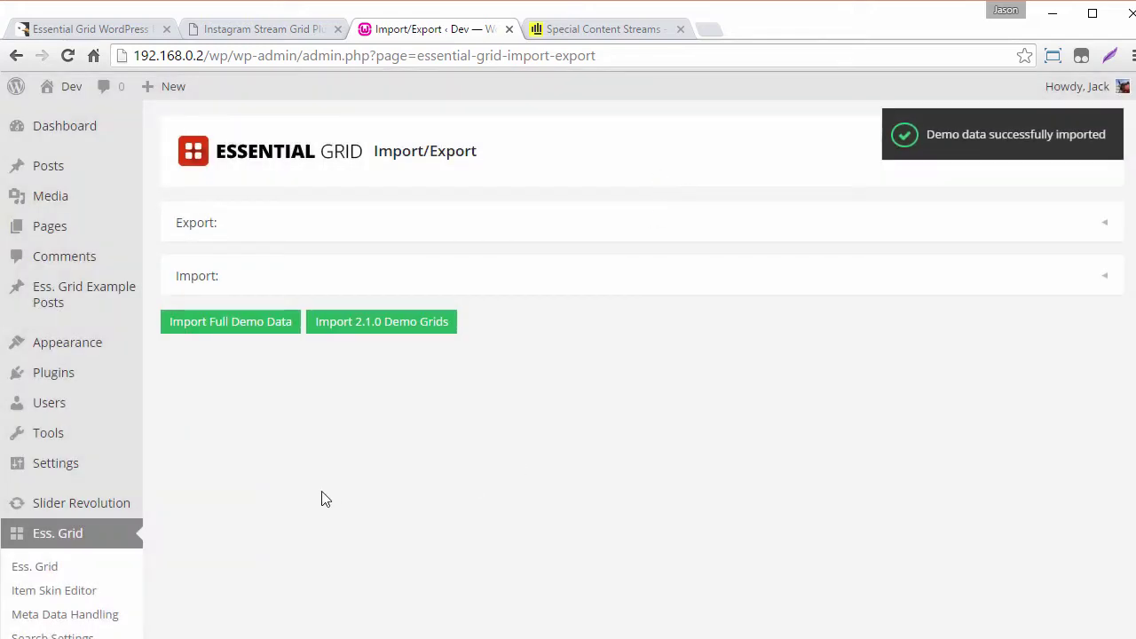
Step: Find the imported InstagramStream grid in the Essential Grid overview and open its settings
left_click(32, 567)
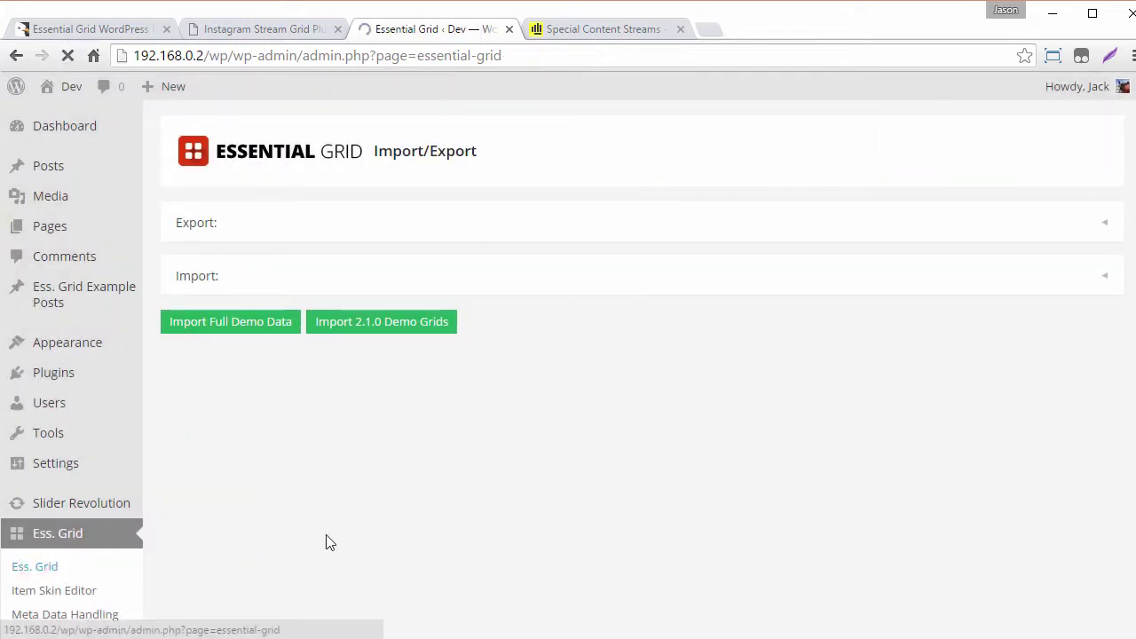
scroll(435, 284, "down", 2)
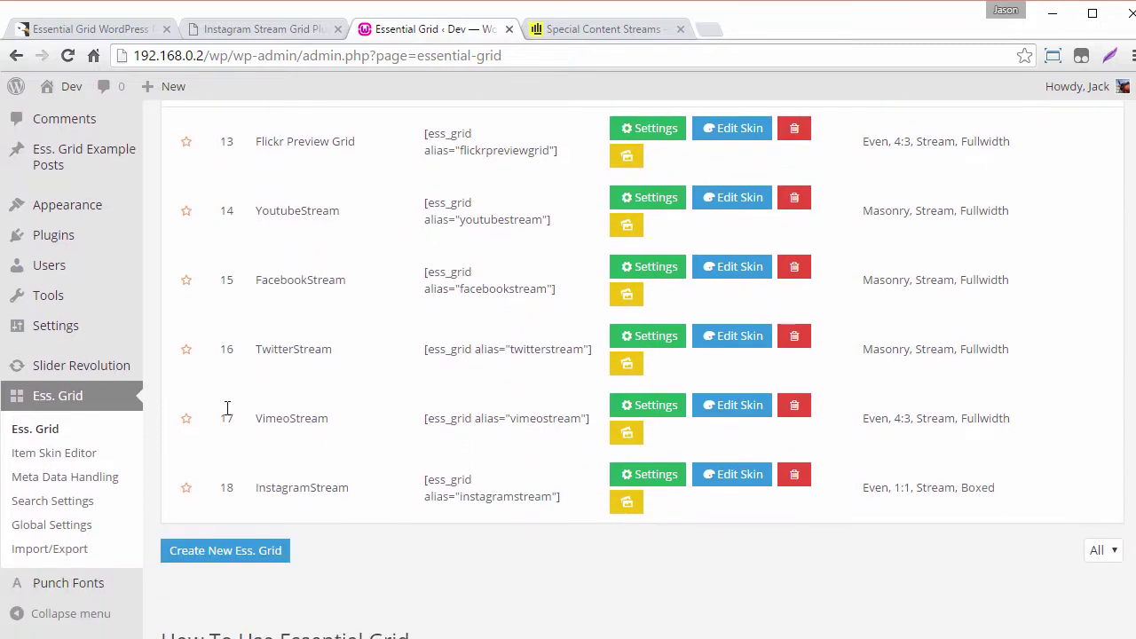
scroll(300, 353, "up", 1)
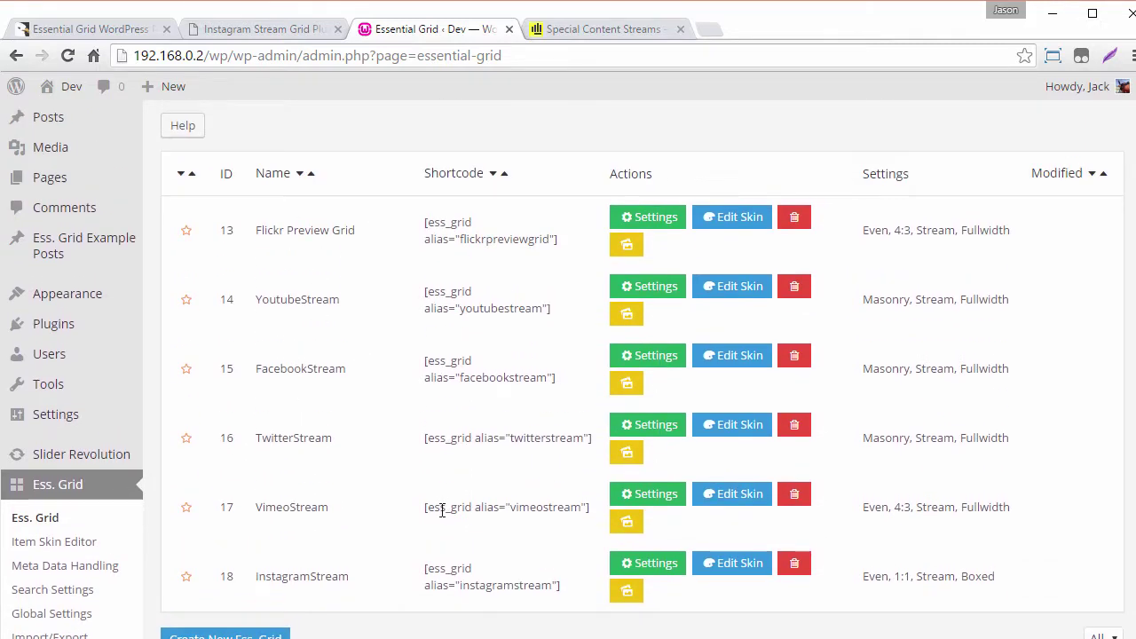
left_click(655, 566)
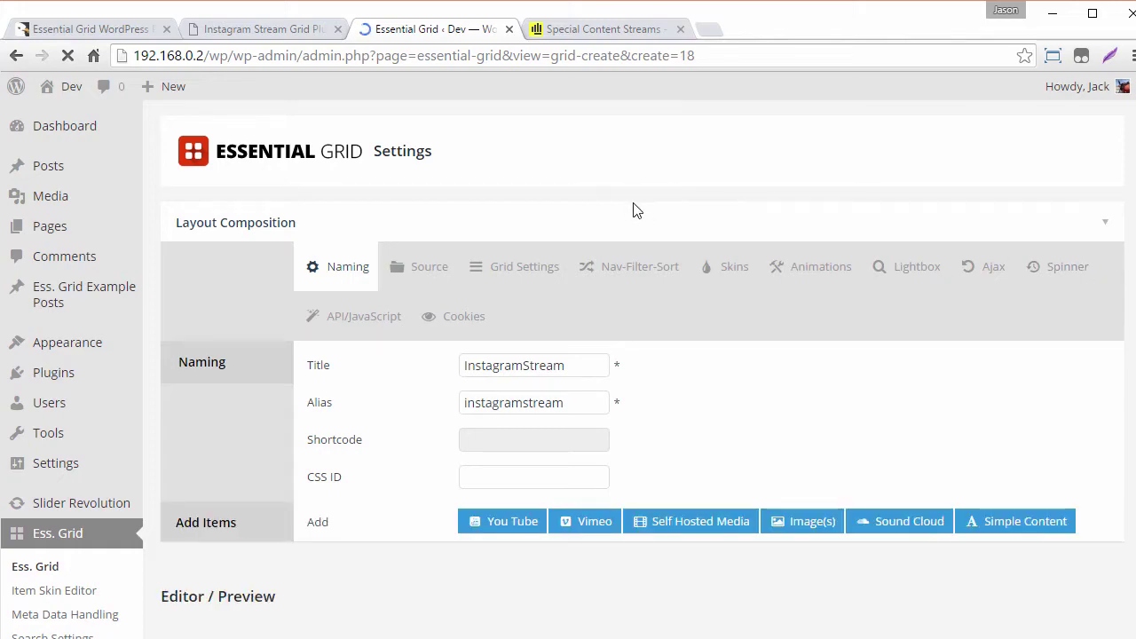
Step: Examine the InstagramStream grid's preview and its source settings, including the stream provider and Instagram user
scroll(631, 204, "down", 3)
scroll(629, 404, "down", 5)
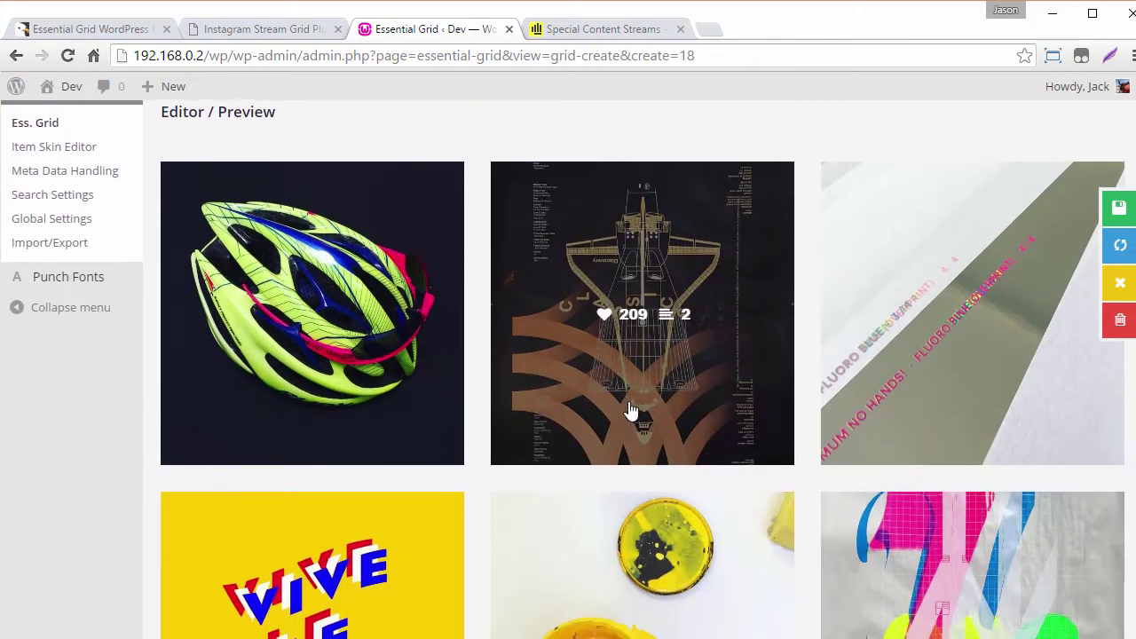
scroll(581, 515, "down", 2)
scroll(287, 495, "up", 10)
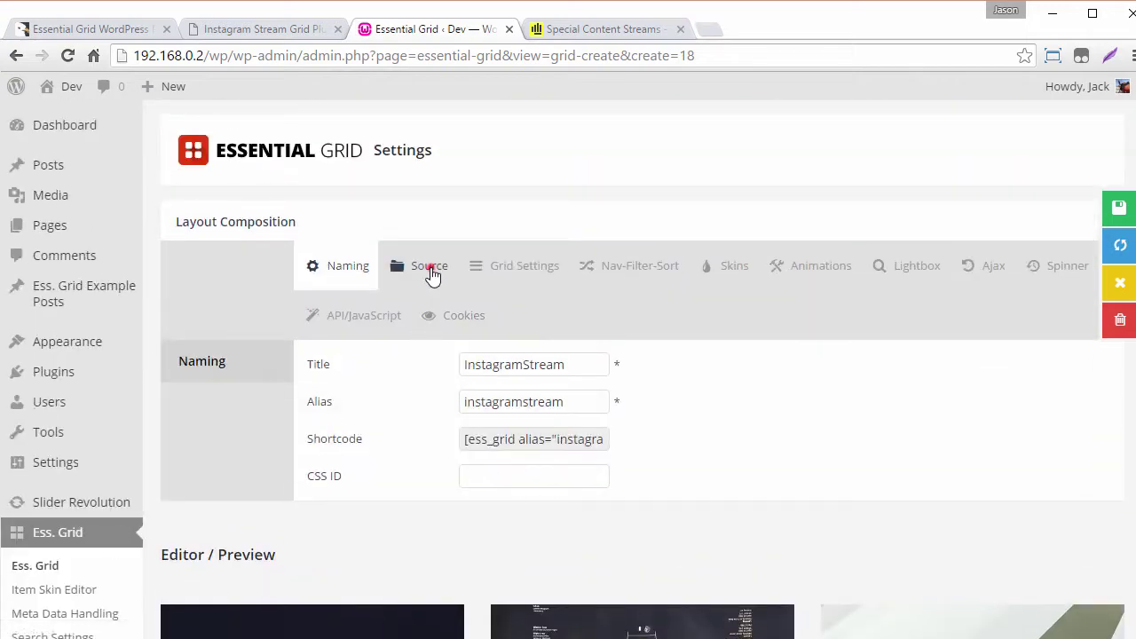
left_click(433, 275)
scroll(373, 293, "down", 2)
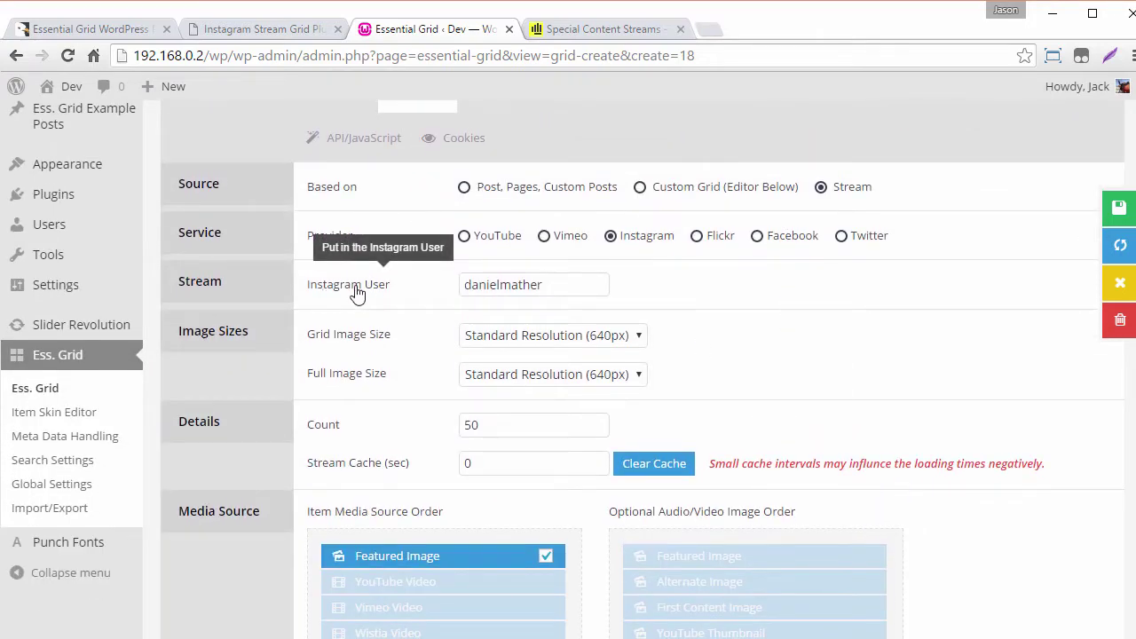
scroll(973, 338, "up", 2)
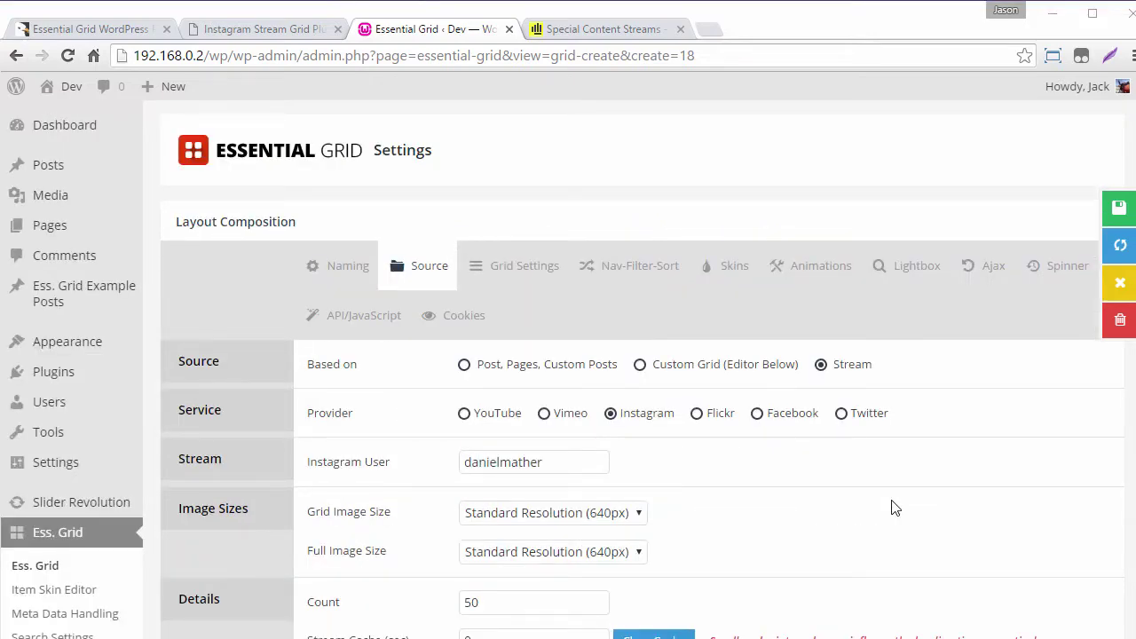
Step: Consult the Special Content Streams documentation on setting up a Facebook stream source
left_click(591, 25)
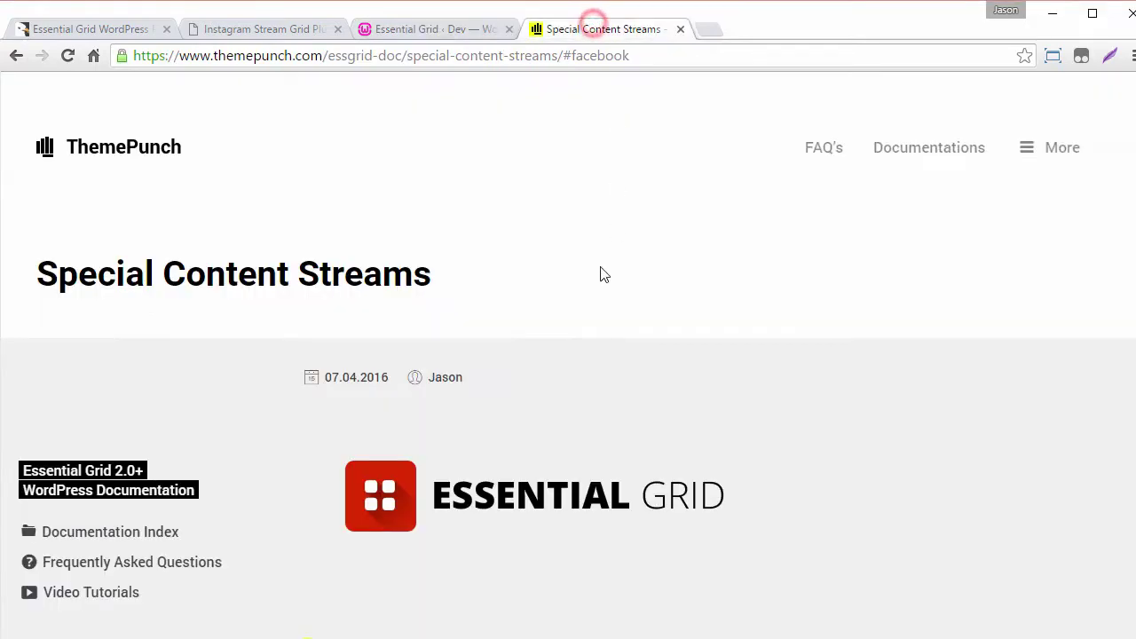
scroll(593, 240, "down", 3)
scroll(578, 240, "down", 2)
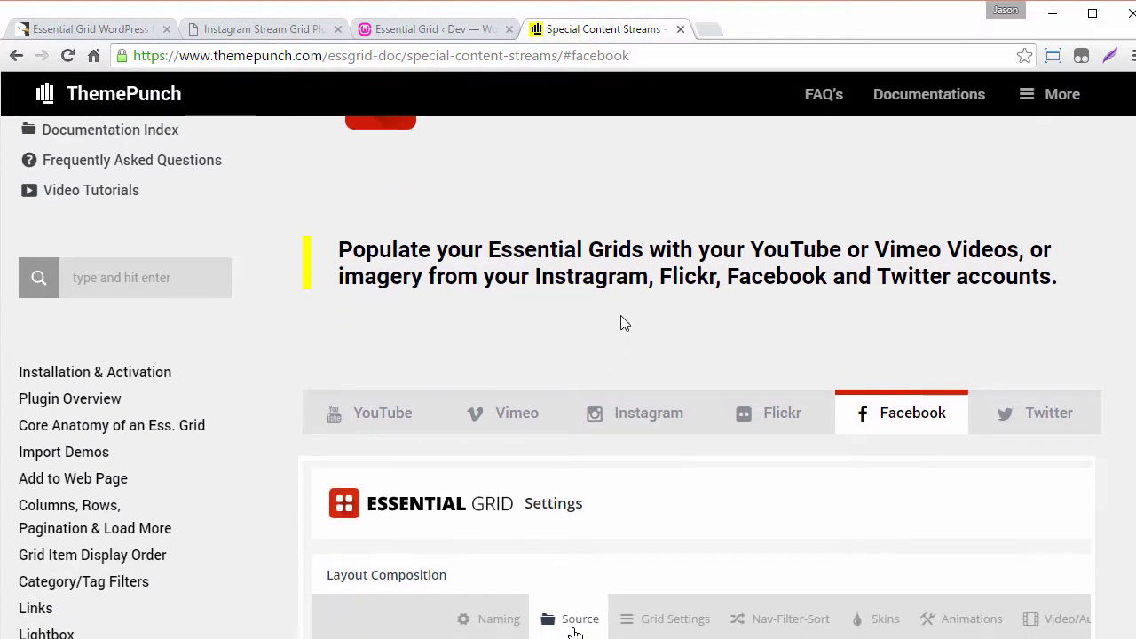
scroll(621, 319, "down", 2)
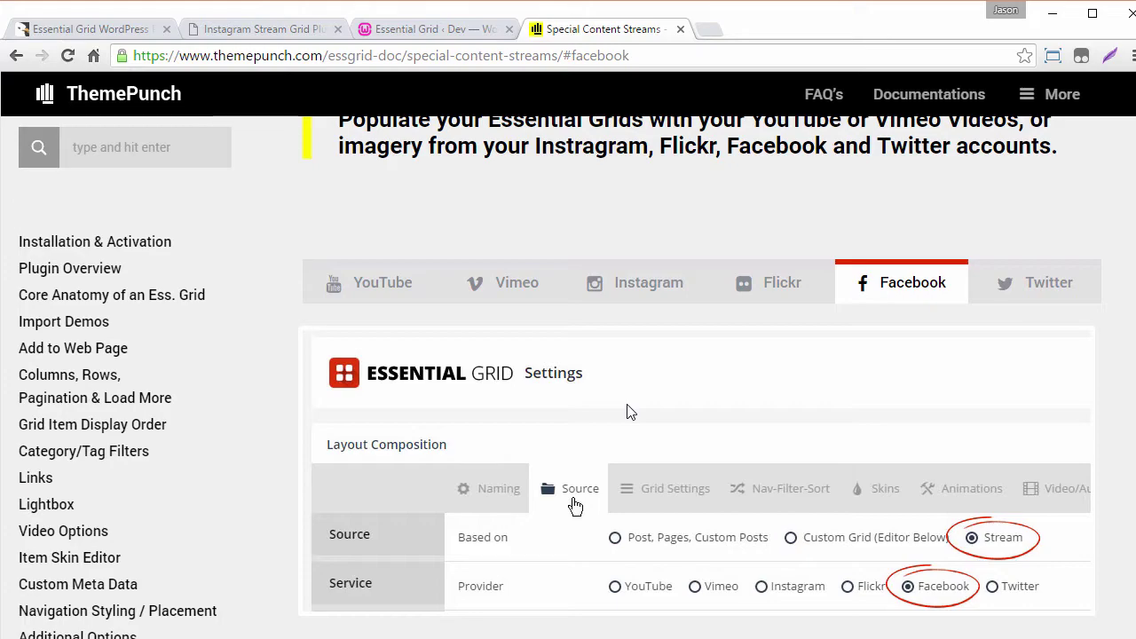
scroll(627, 411, "down", 4)
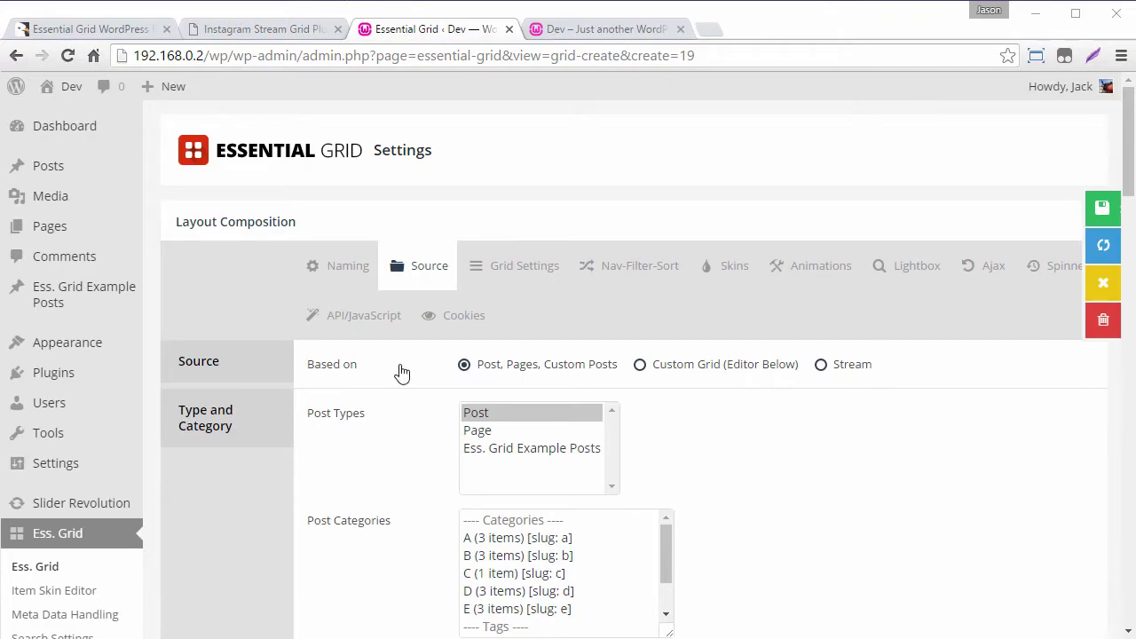
Step: Look through the post-based grid's source settings down to the media filters, and reload the site's home page to view the grid
scroll(408, 276, "down", 12)
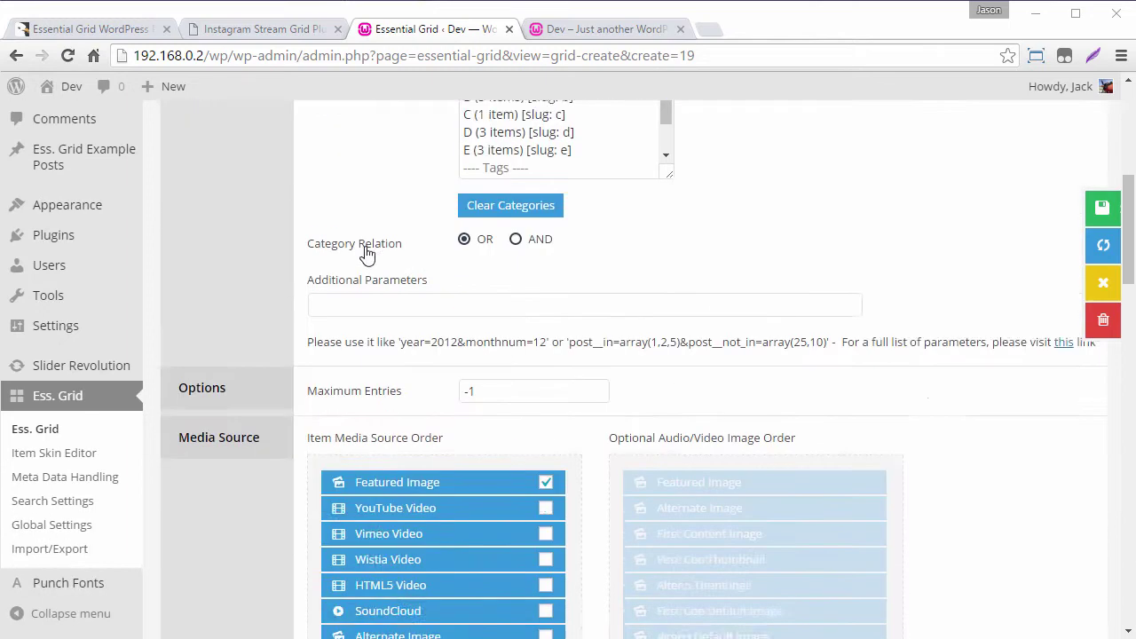
scroll(233, 229, "down", 2)
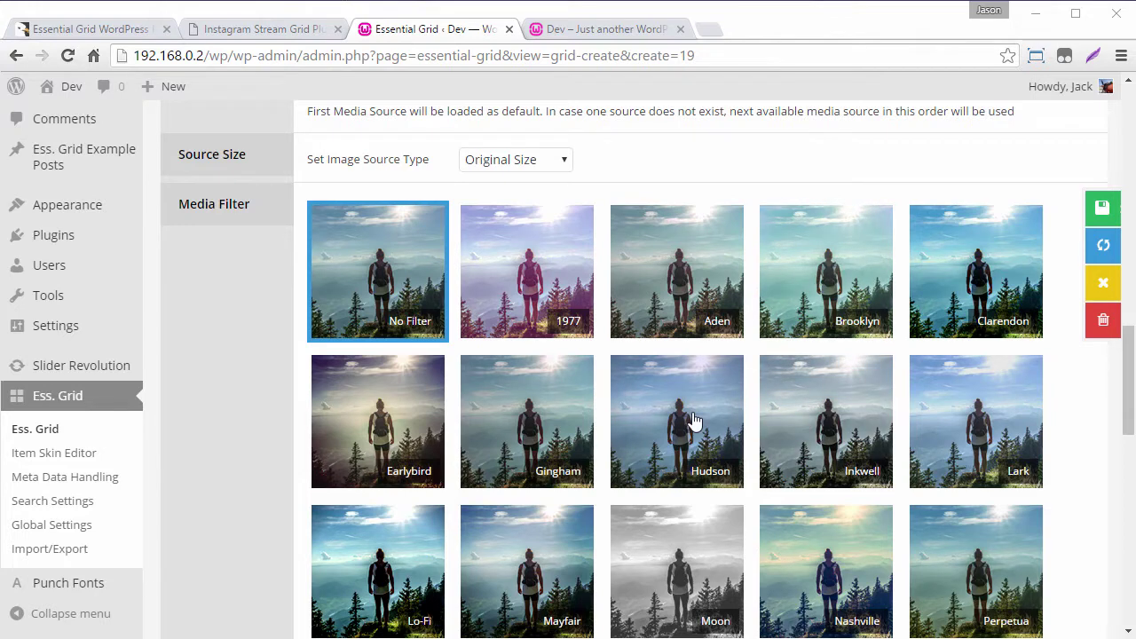
left_click(592, 31)
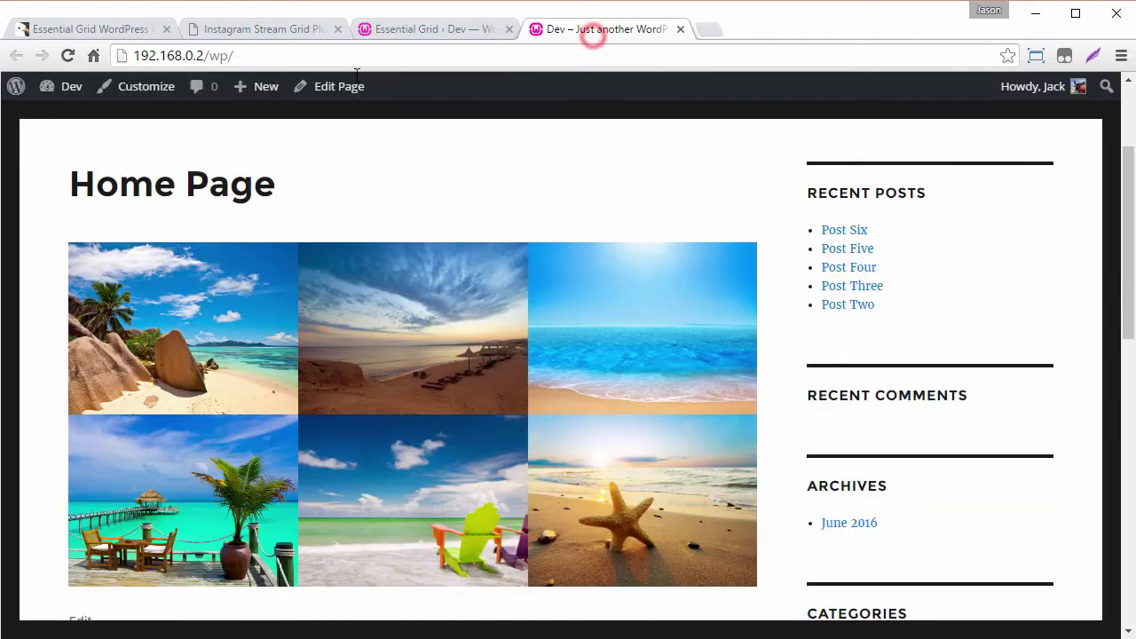
left_click(68, 55)
Step: Apply the Willow media filter to the post-based grid, save the grid and reload the home page
left_click(397, 29)
scroll(233, 352, "down", 3)
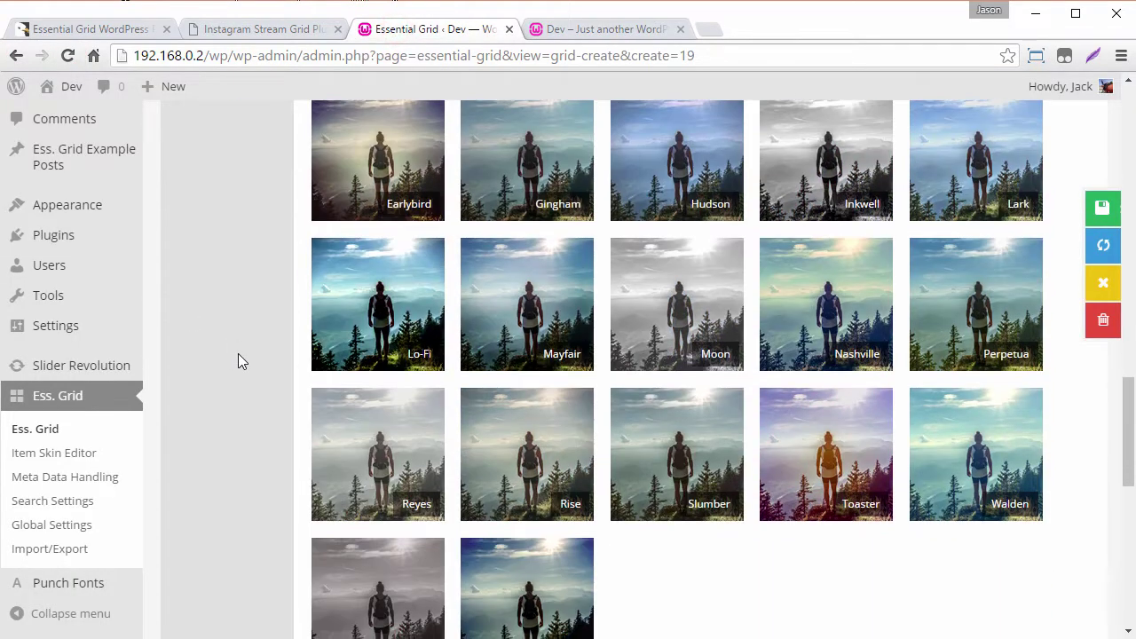
scroll(238, 353, "down", 3)
left_click(368, 333)
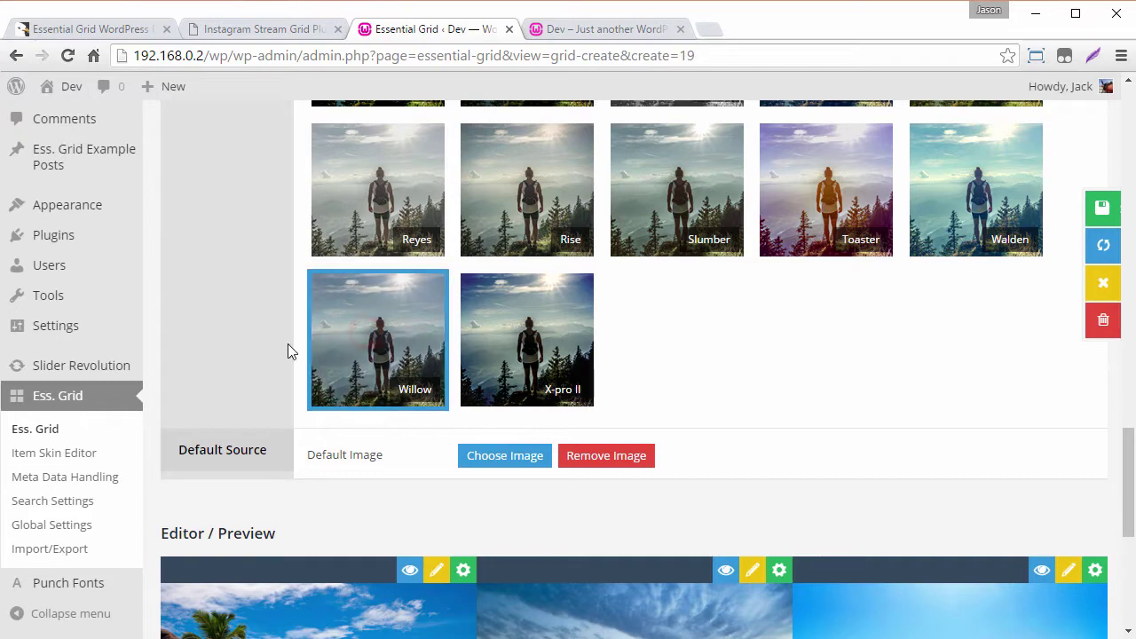
scroll(288, 343, "up", 2)
left_click(1097, 208)
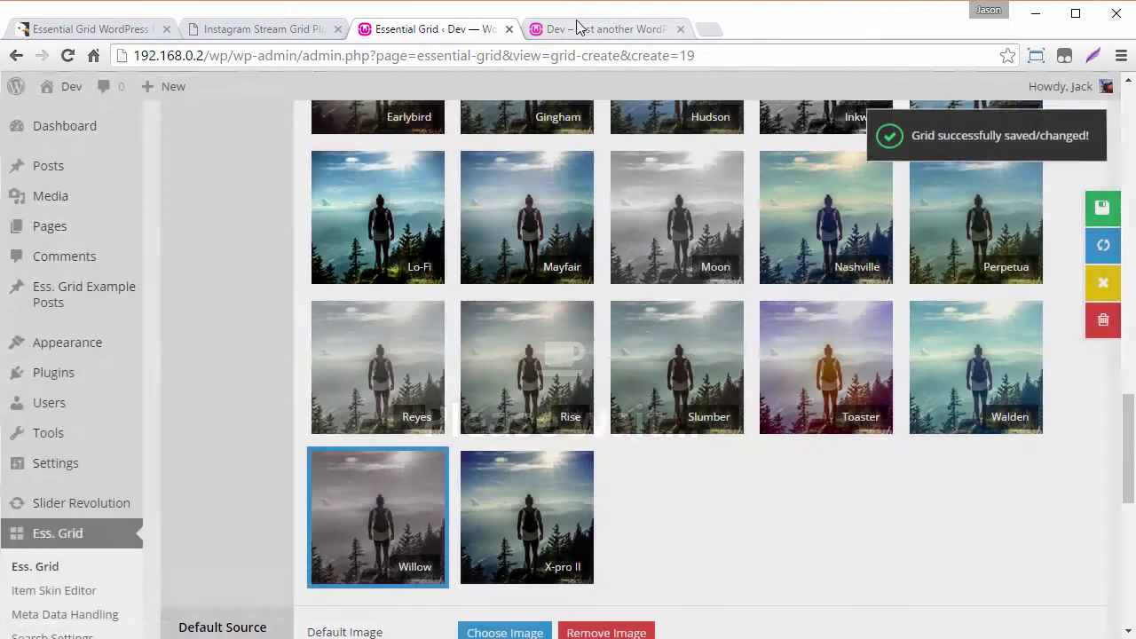
left_click(576, 27)
left_click(67, 55)
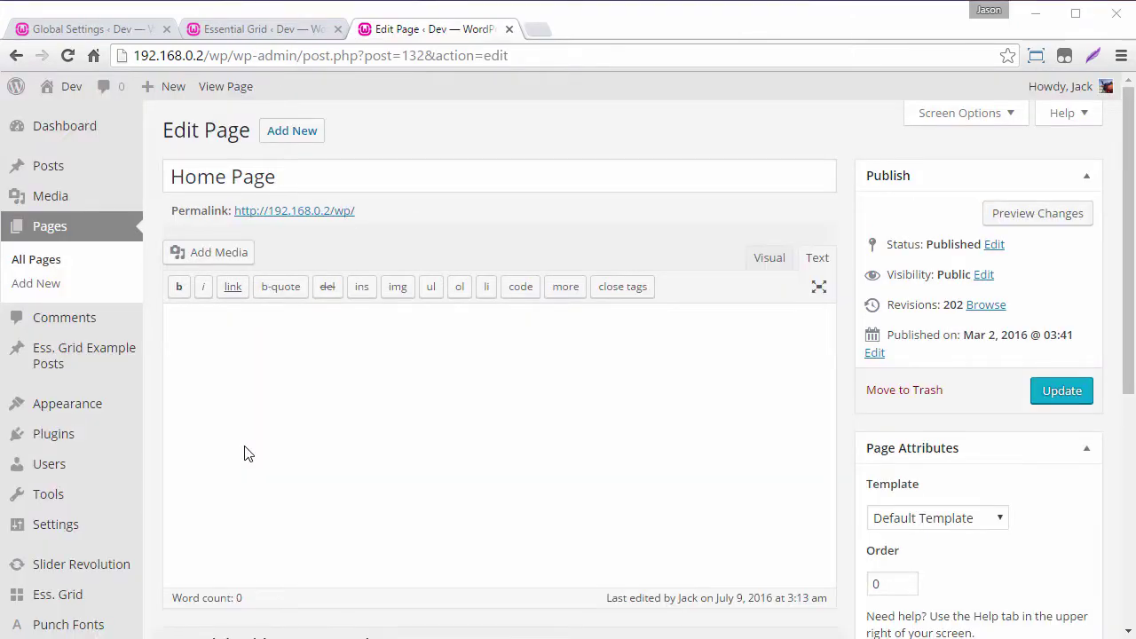
Step: Insert a gallery of the twelve library images from the starfish through the sailboat into the Home Page and update the page
left_click(237, 383)
left_click(199, 253)
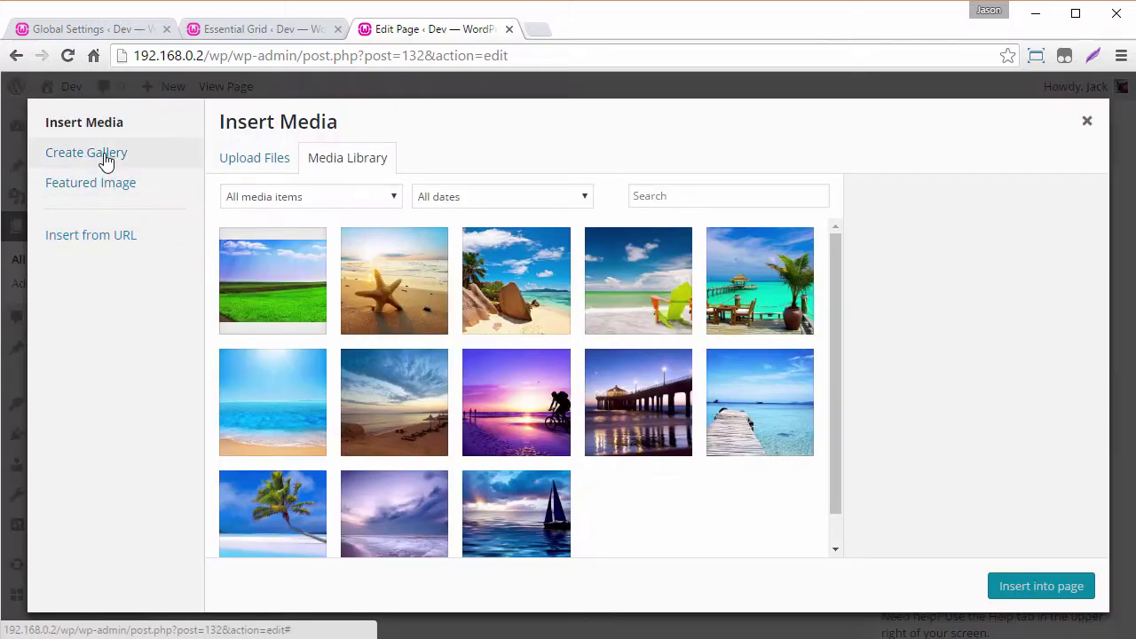
left_click(71, 154)
left_click(398, 284)
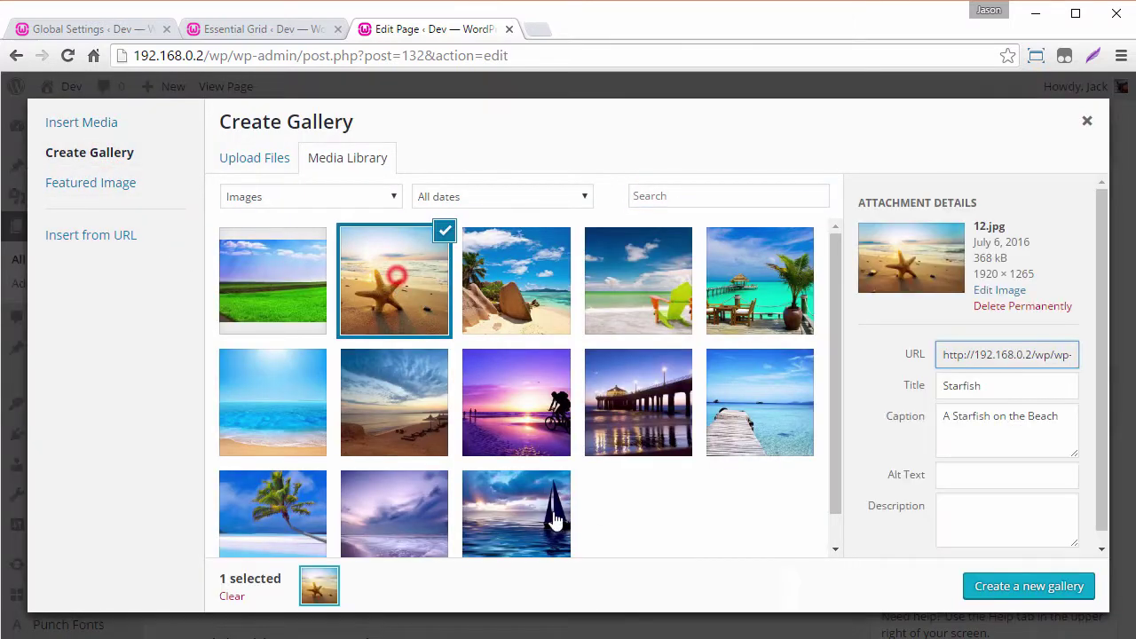
left_click(523, 533, "shift")
left_click(987, 587)
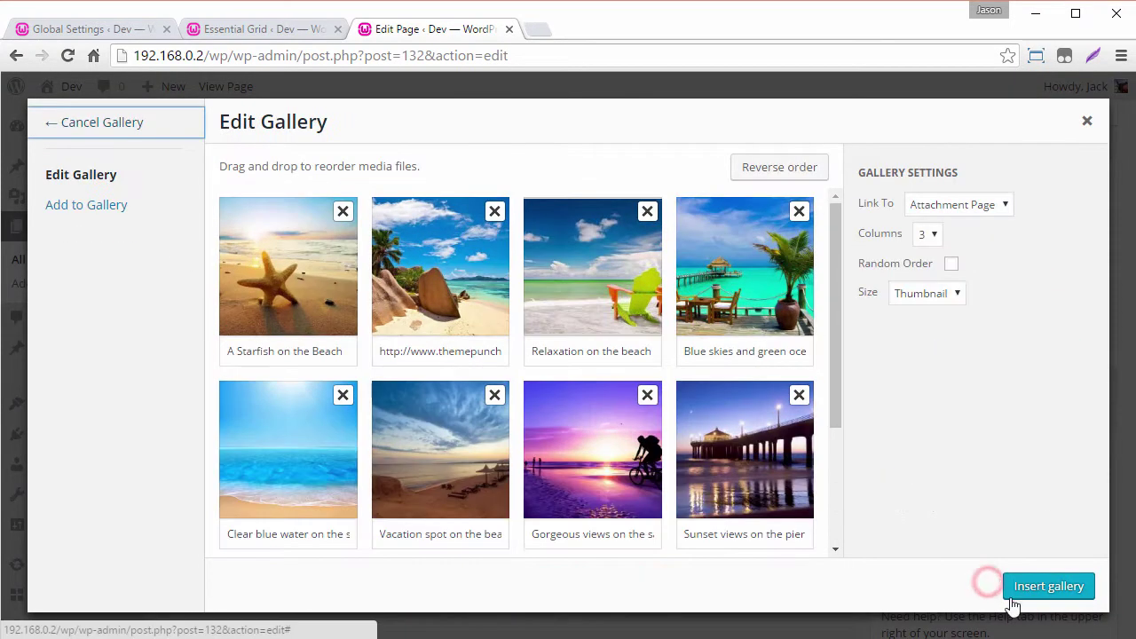
left_click(1034, 595)
left_click(1065, 395)
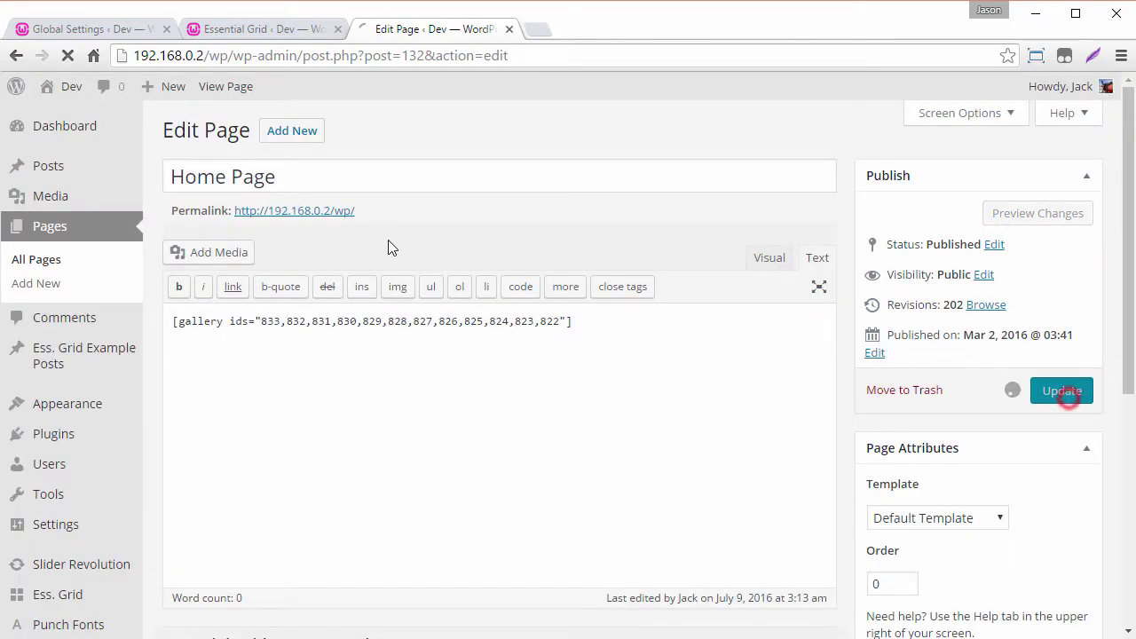
Step: Open the Home Page's permalink in a new tab and look through the standard WordPress gallery
right_click(333, 214)
left_click(339, 222)
left_click(615, 31)
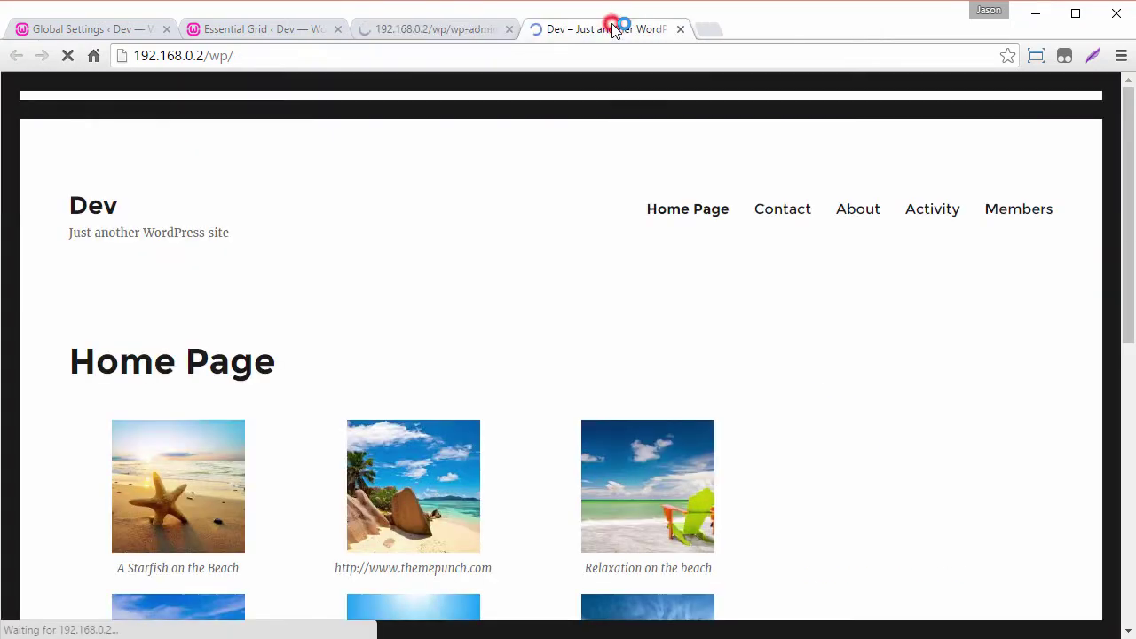
scroll(284, 266, "down", 3)
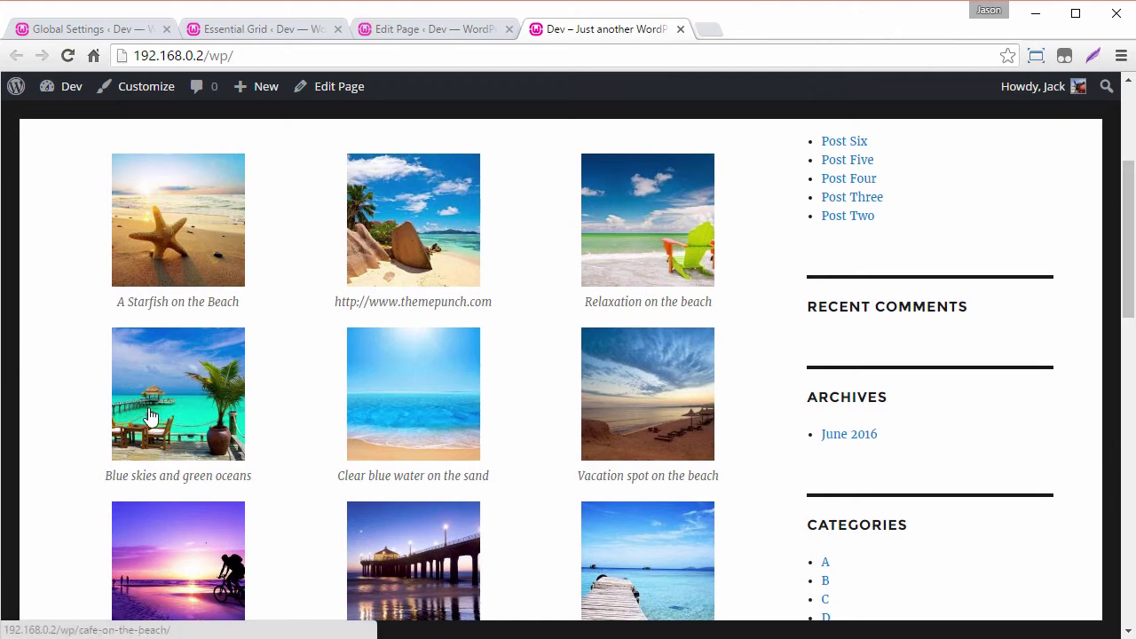
scroll(149, 417, "down", 2)
scroll(381, 408, "up", 5)
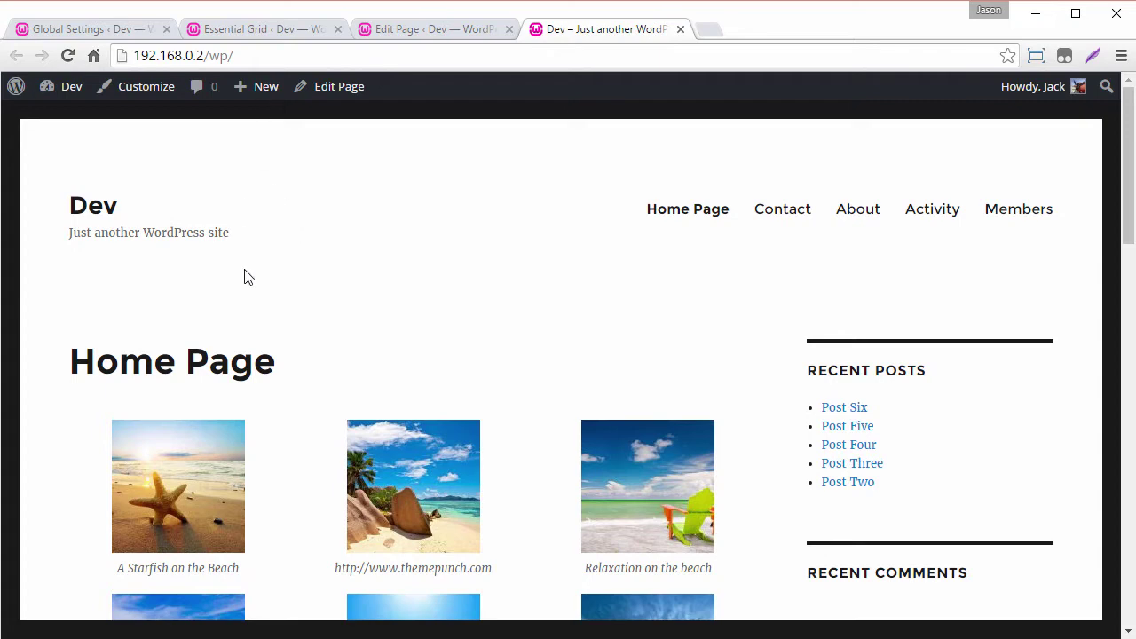
Step: Look up the My Grid entry and its shortcode in the Essential Grid overview
left_click(242, 30)
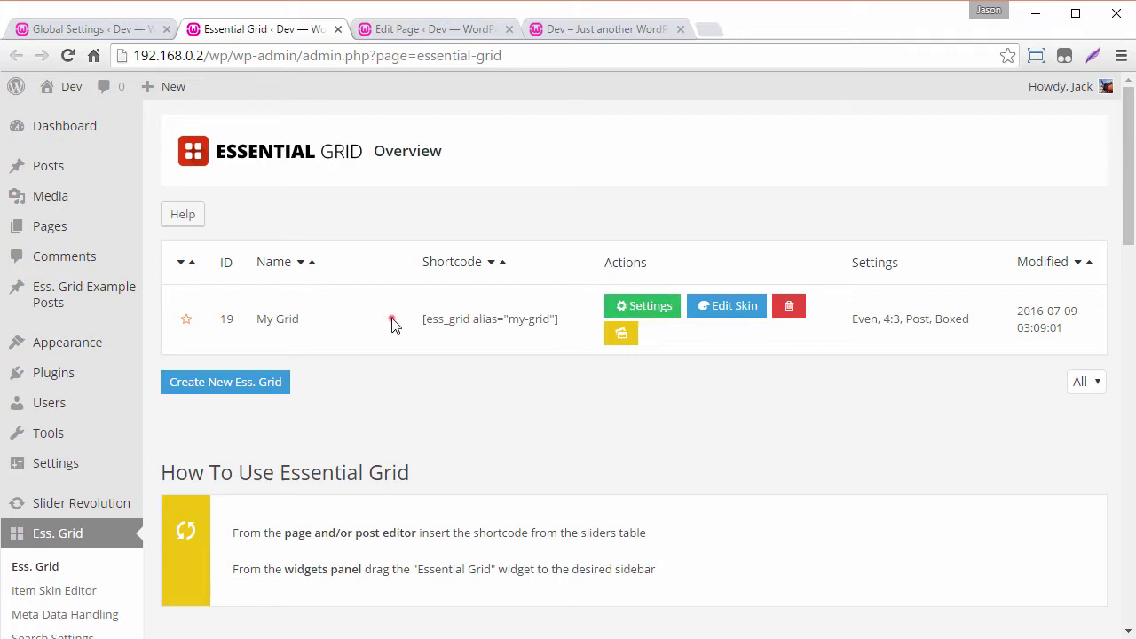
left_click_drag(388, 320, 577, 318)
left_click(575, 316)
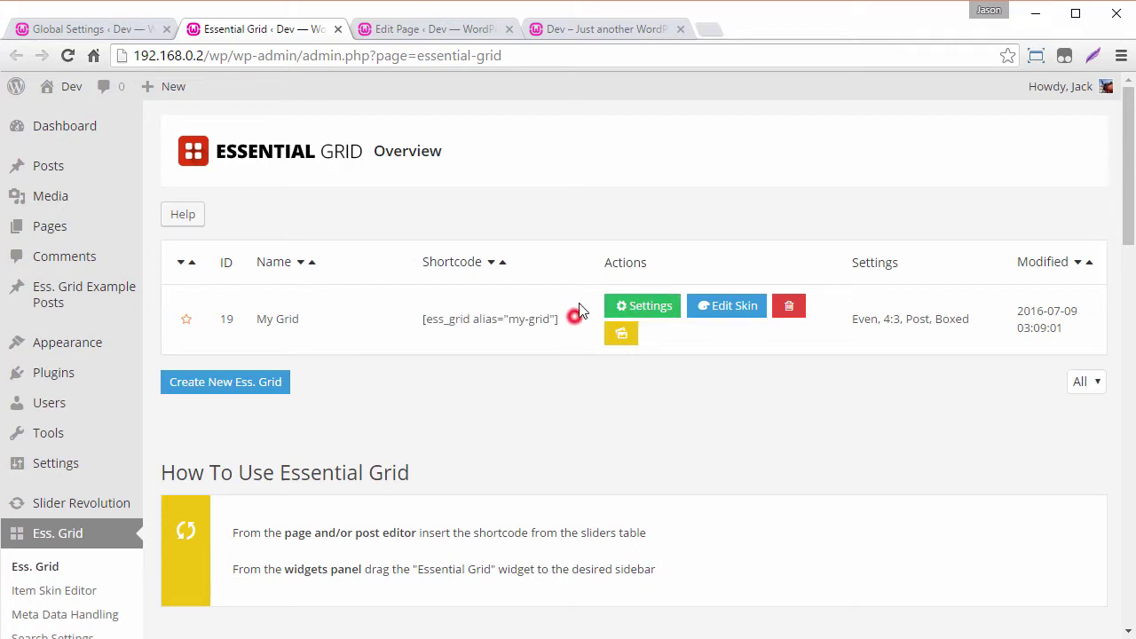
Step: Set WP Gallery Default Grid to My Grid in Essential Grid's global settings and save the settings
left_click(86, 32)
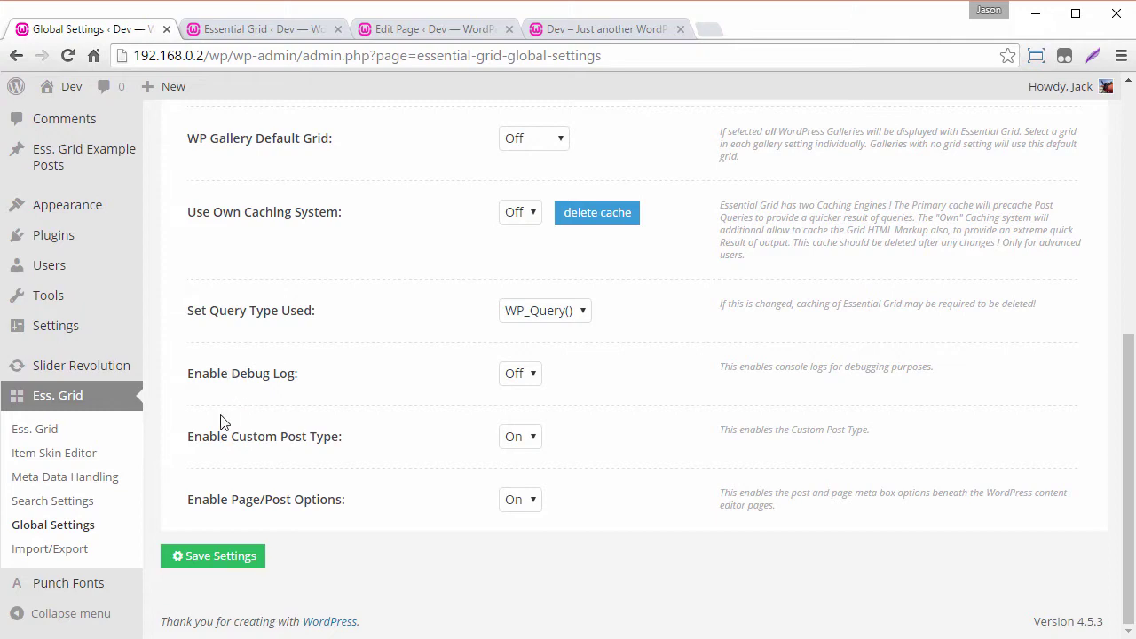
scroll(416, 408, "up", 2)
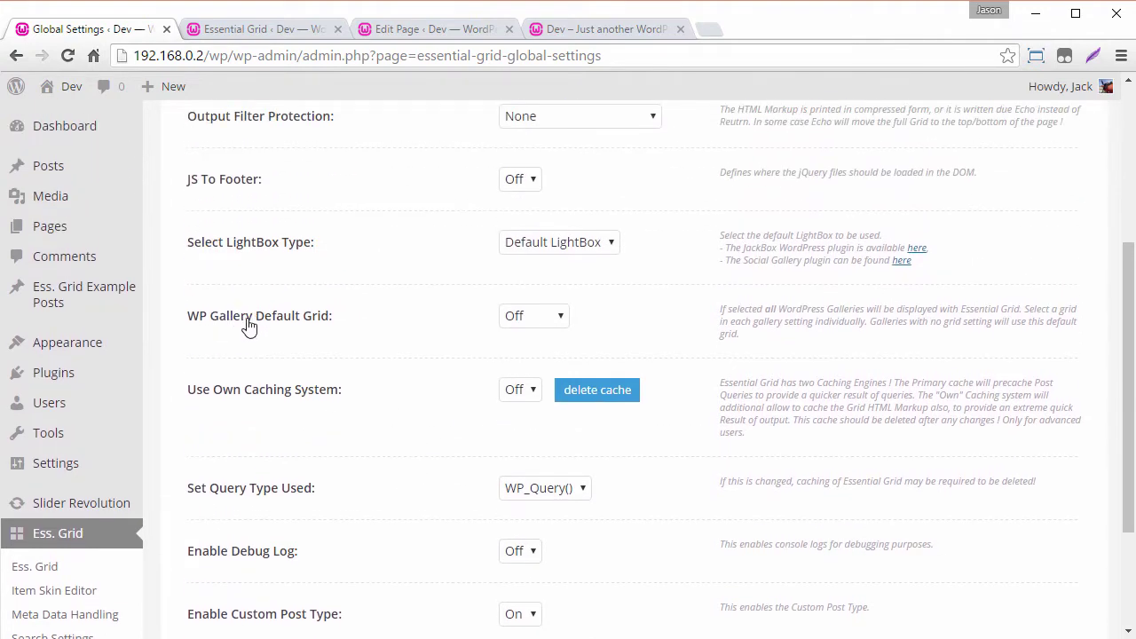
left_click(552, 317)
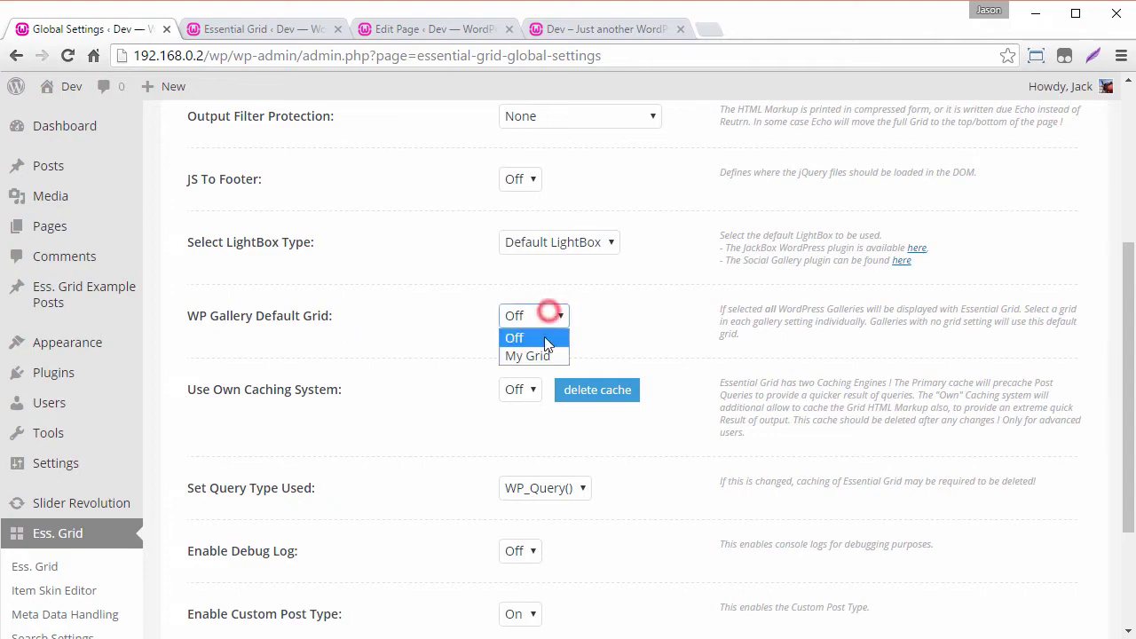
left_click(530, 356)
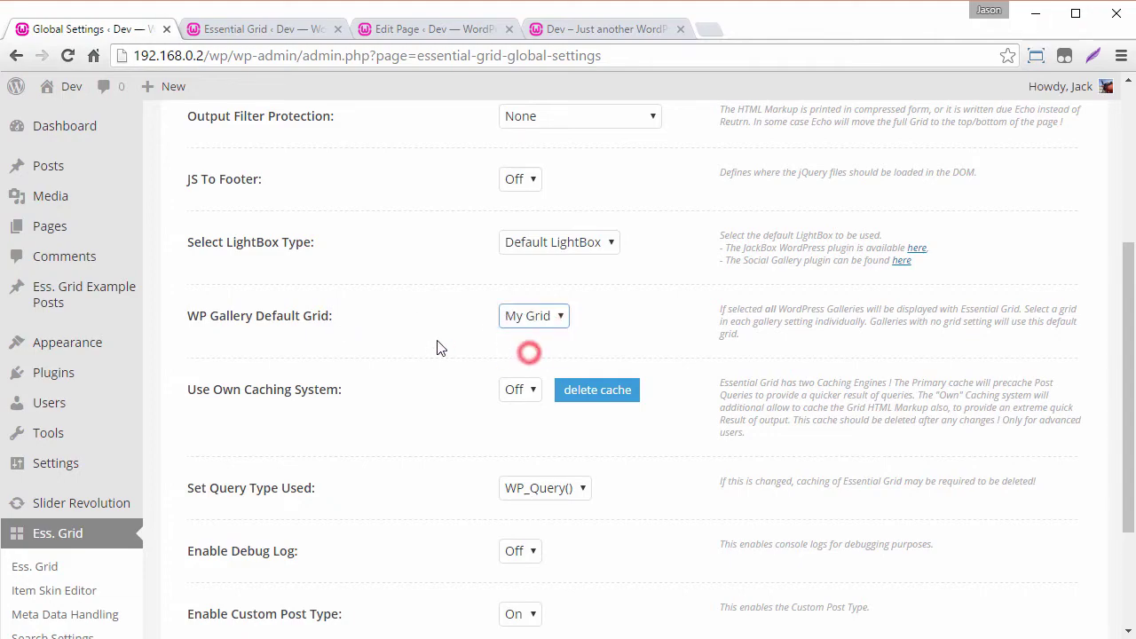
scroll(438, 347, "down", 2)
left_click(218, 559)
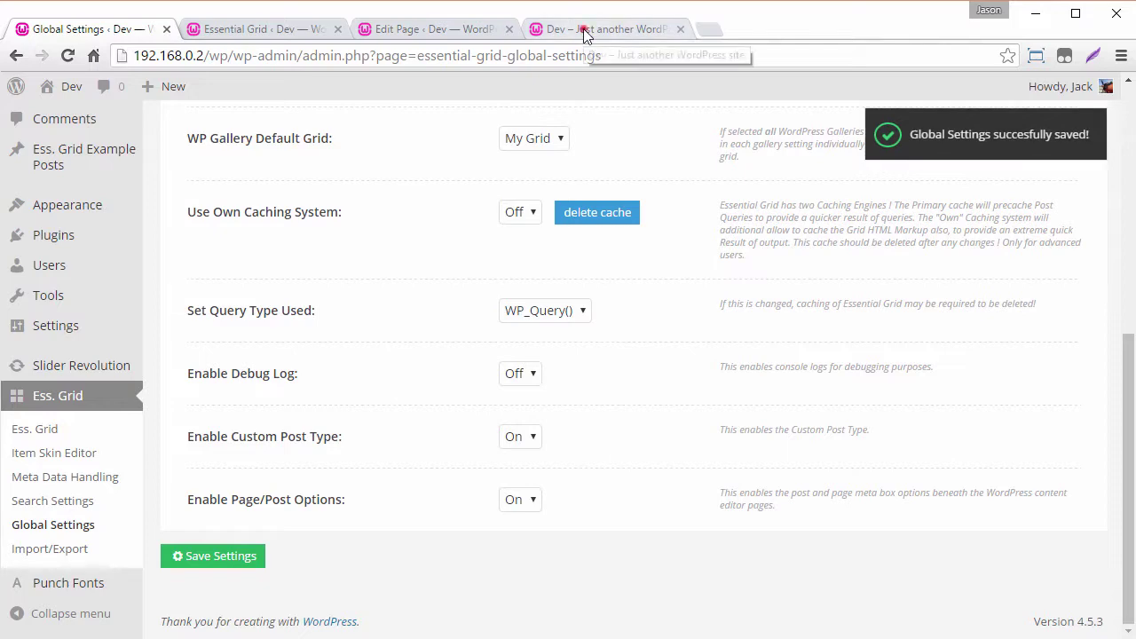
Step: Reload the site's home page and view the gallery displayed with the default grid
left_click(583, 28)
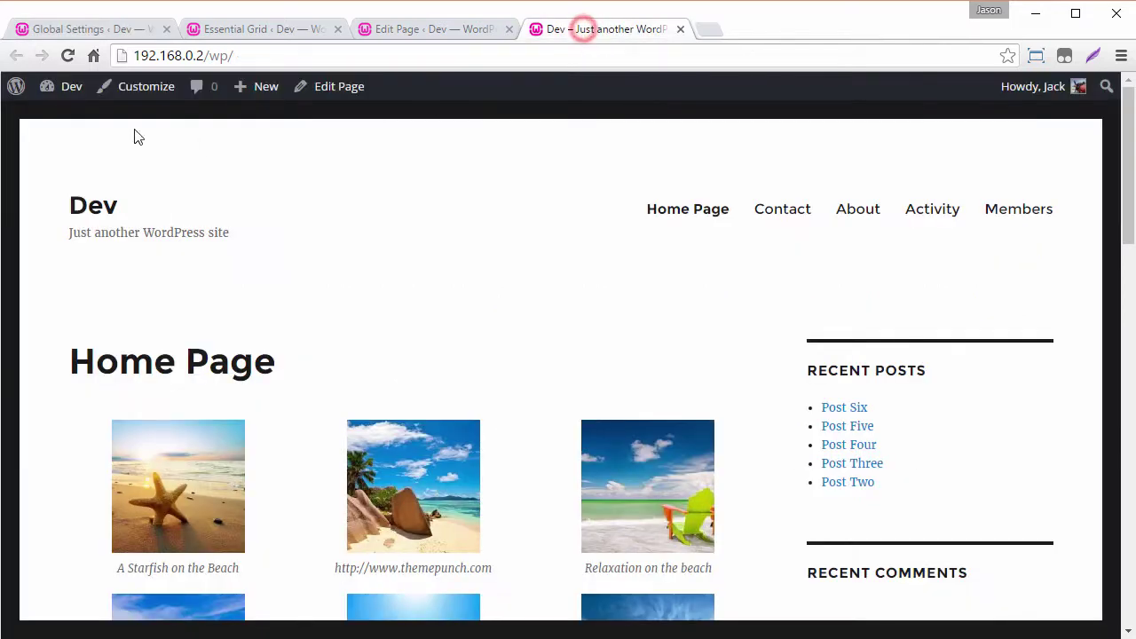
left_click(67, 55)
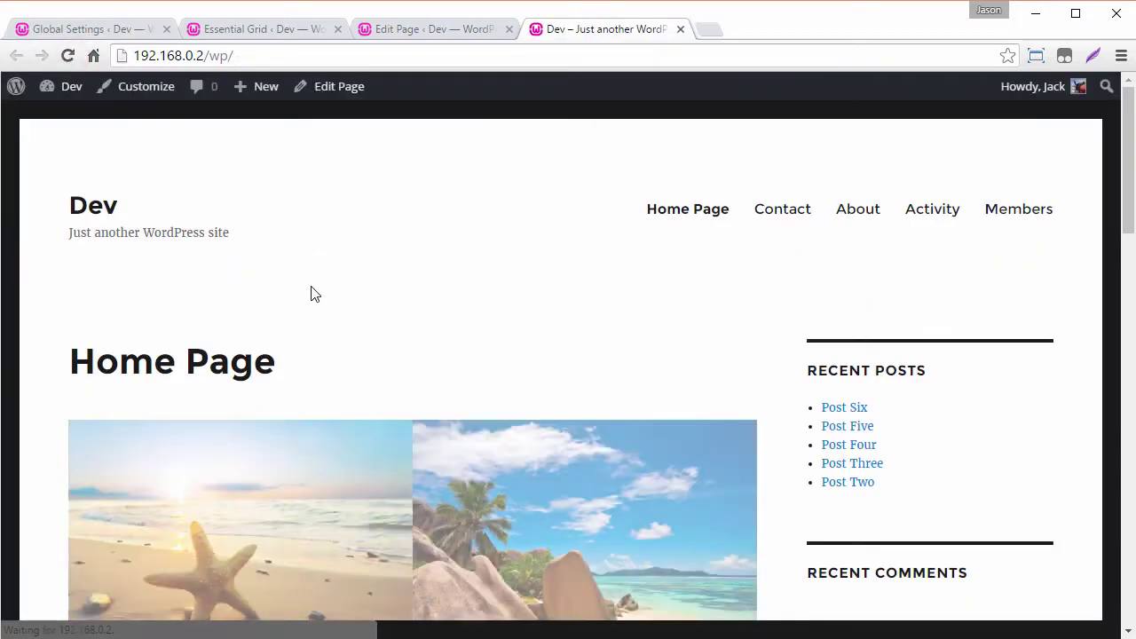
scroll(310, 294, "down", 2)
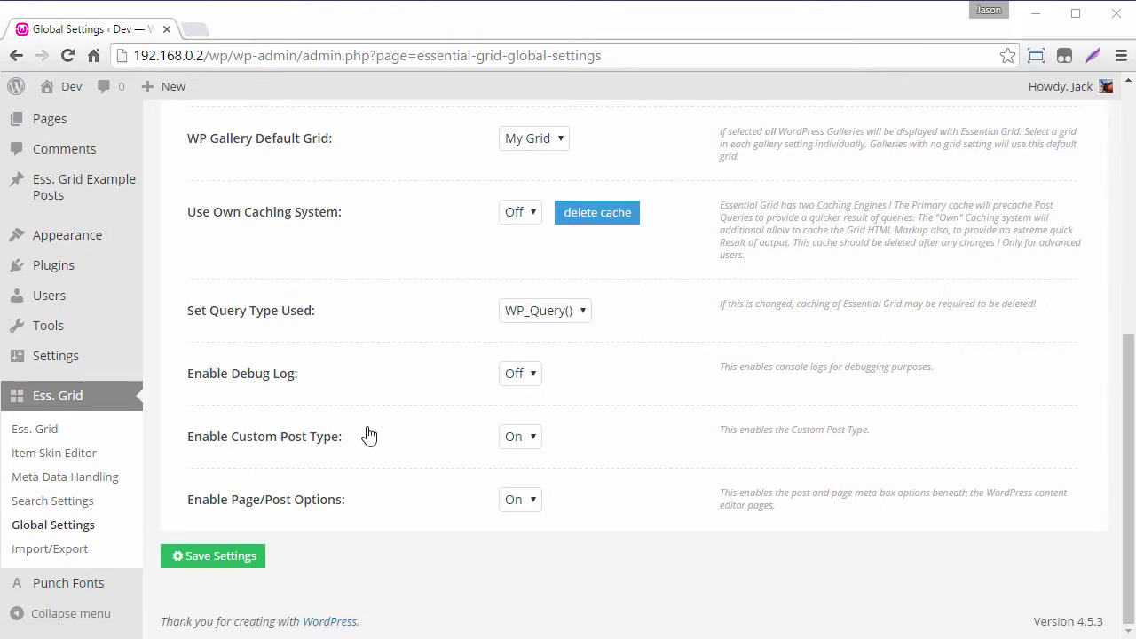
Step: Check the Ess. Grid Example Posts admin entry, and open the Home Page for editing in a new tab to view its Essential Grid Custom Settings
scroll(367, 433, "up", 3)
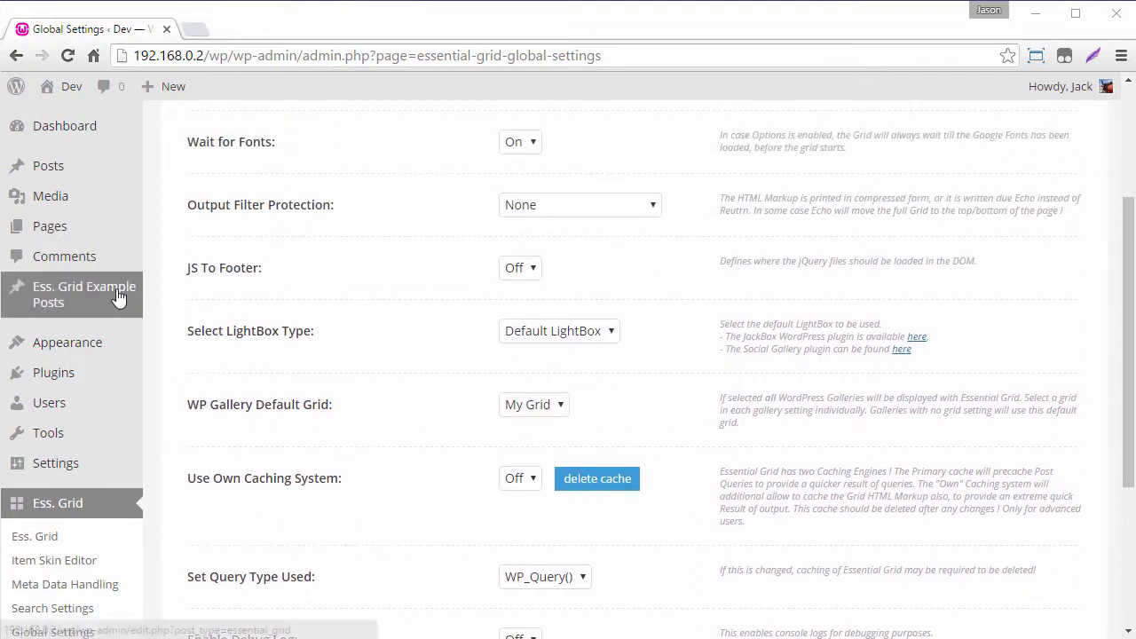
mouse_move(118, 297)
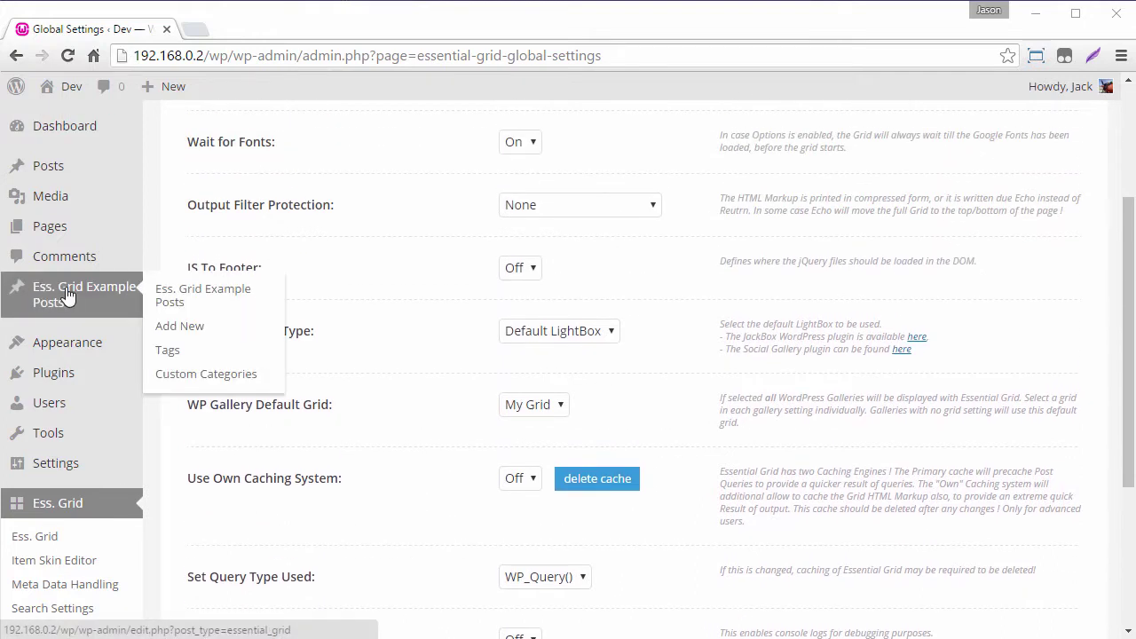
right_click(50, 231)
left_click(216, 169)
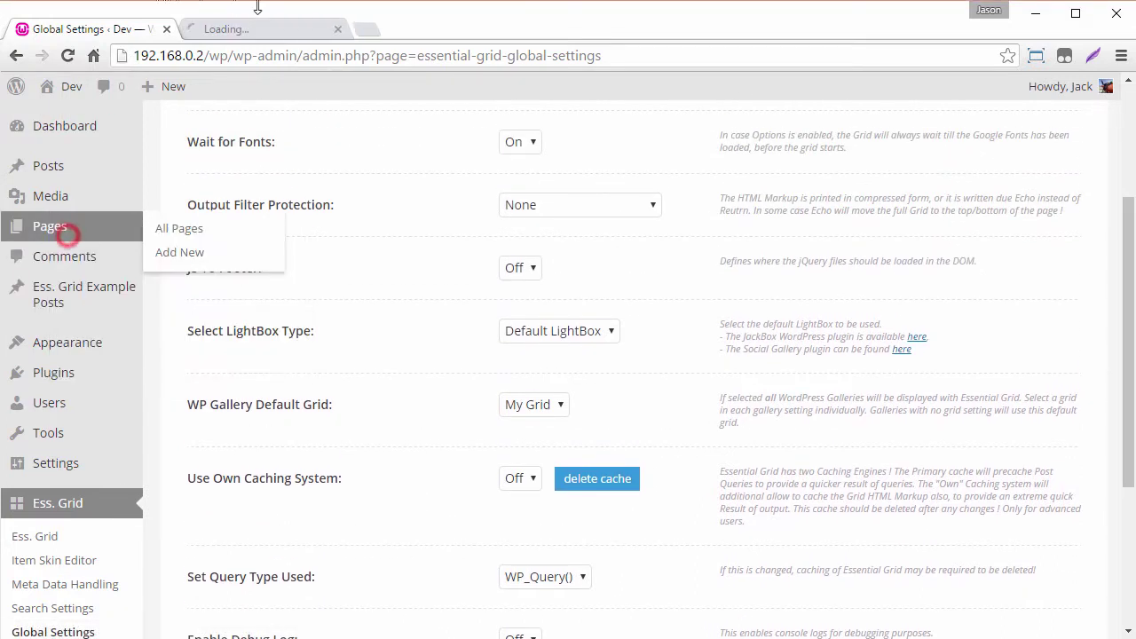
left_click(266, 29)
left_click(204, 280)
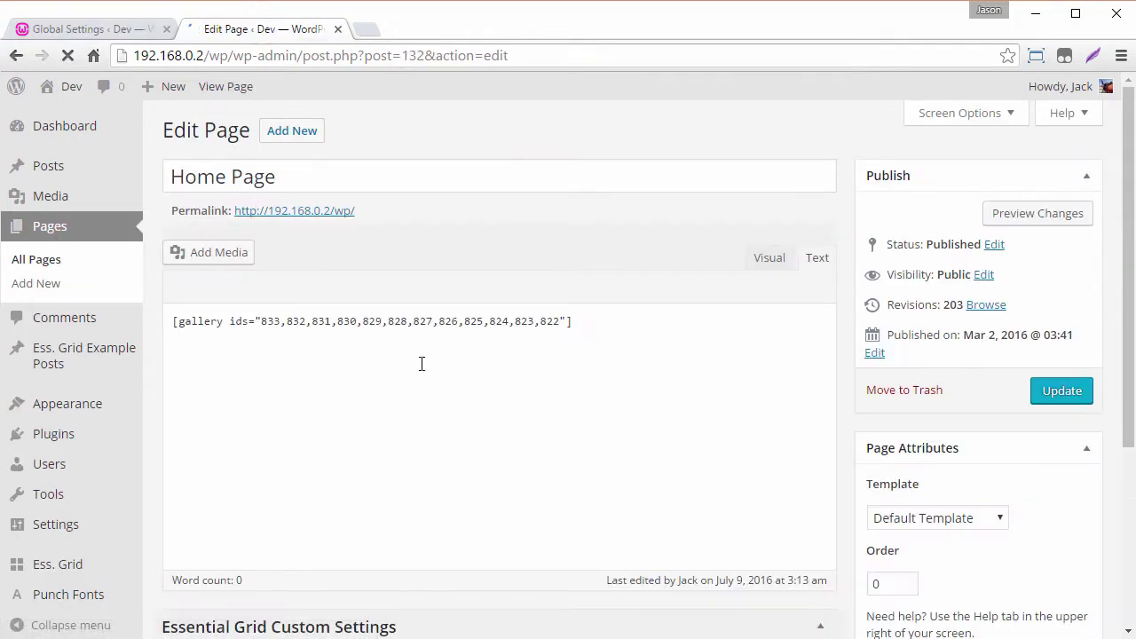
scroll(417, 362, "down", 3)
scroll(307, 332, "down", 3)
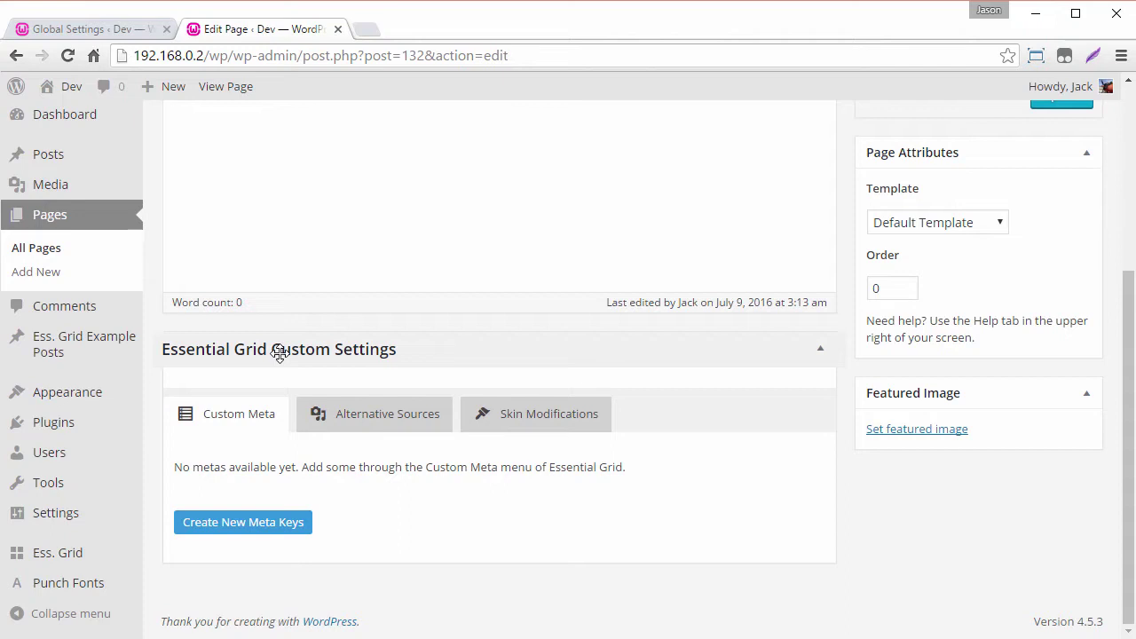
Step: Set Enable Custom Post Type and Enable Page/Post Options to Off in the global settings and save
left_click(55, 30)
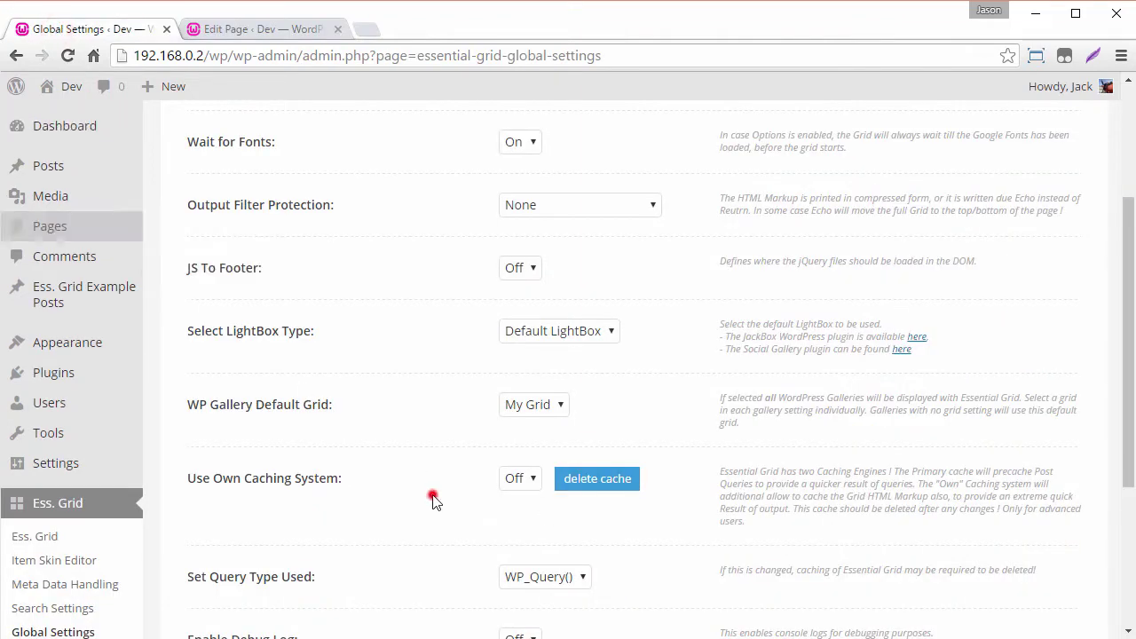
scroll(432, 497, "down", 3)
left_click(520, 436)
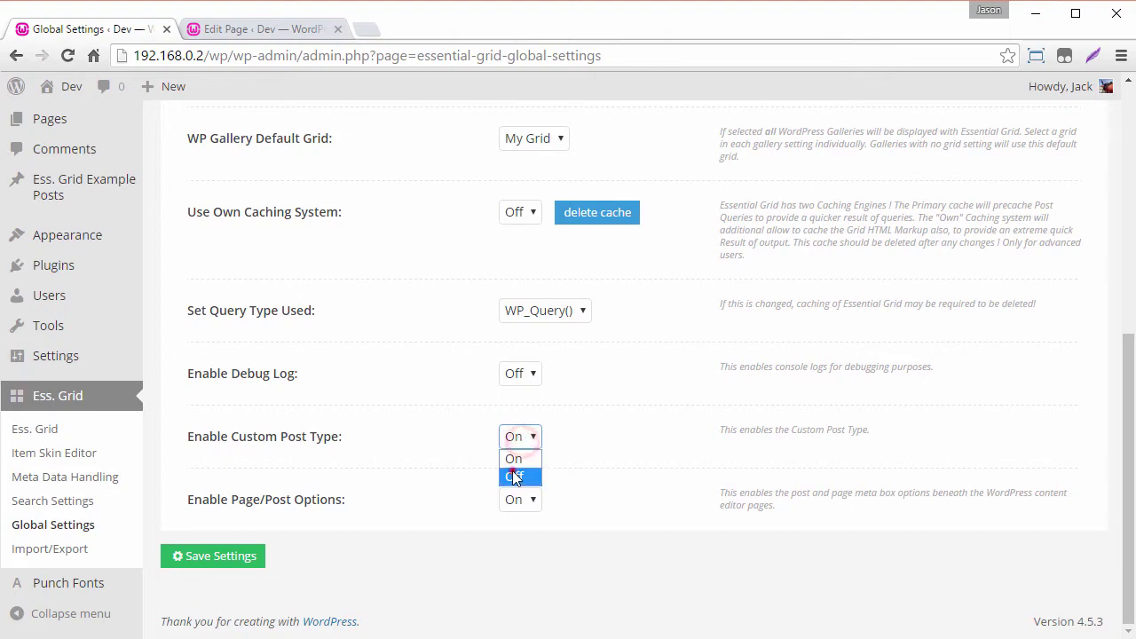
left_click(513, 470)
left_click(519, 499)
left_click(515, 539)
left_click(215, 556)
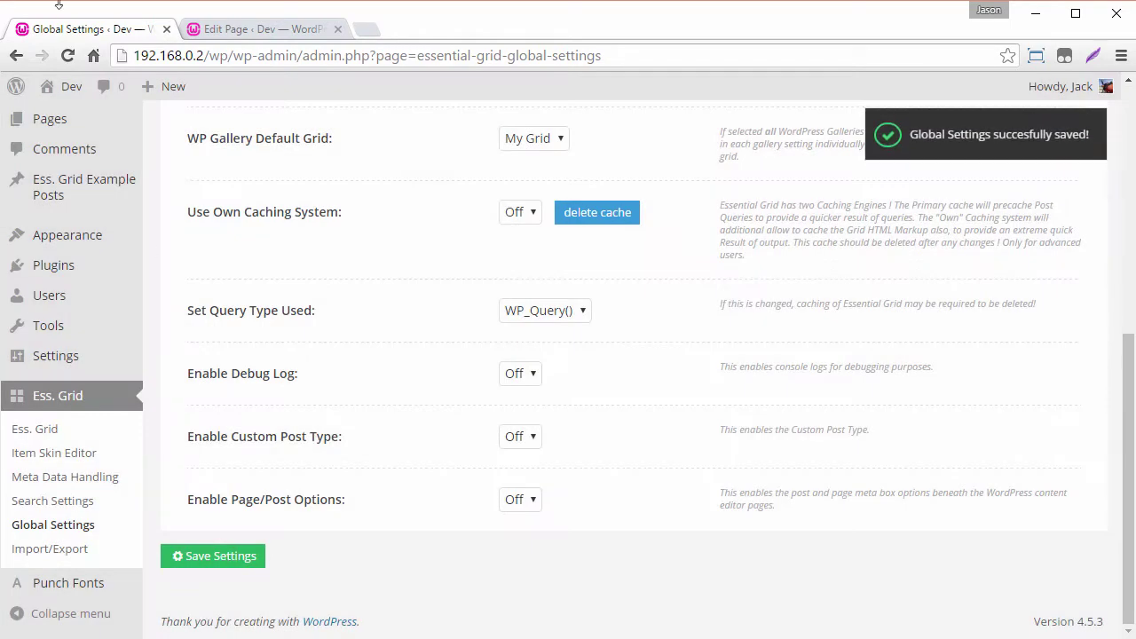
Step: Reload the global settings to check the admin menu, and reload the Home Page editor to check for the Essential Grid options
left_click(67, 55)
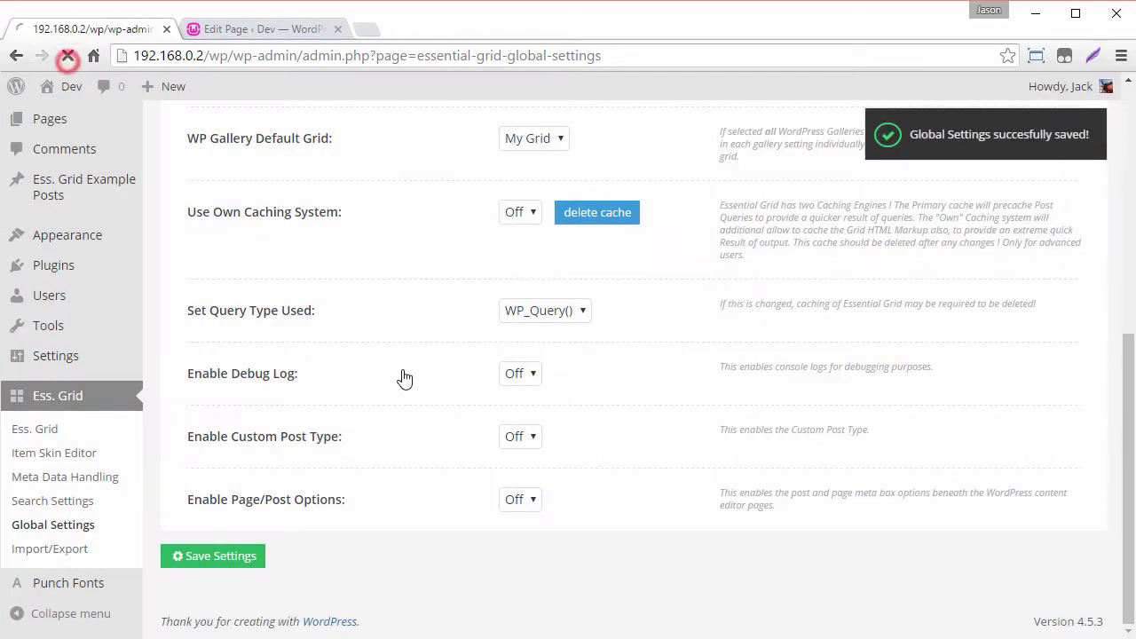
scroll(305, 399, "up", 4)
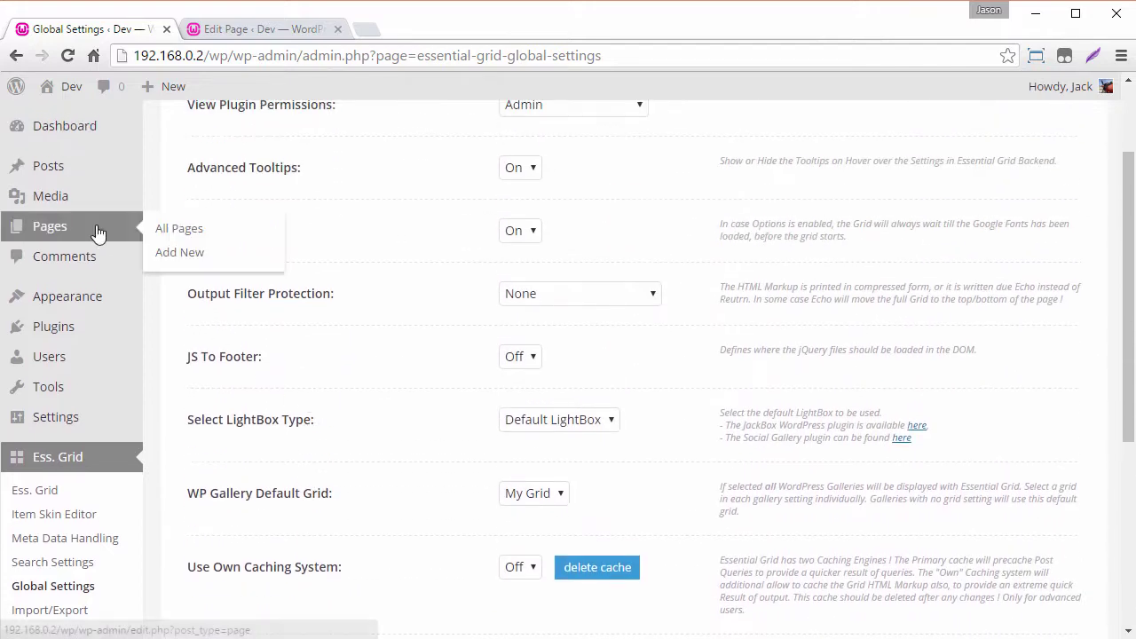
mouse_move(68, 310)
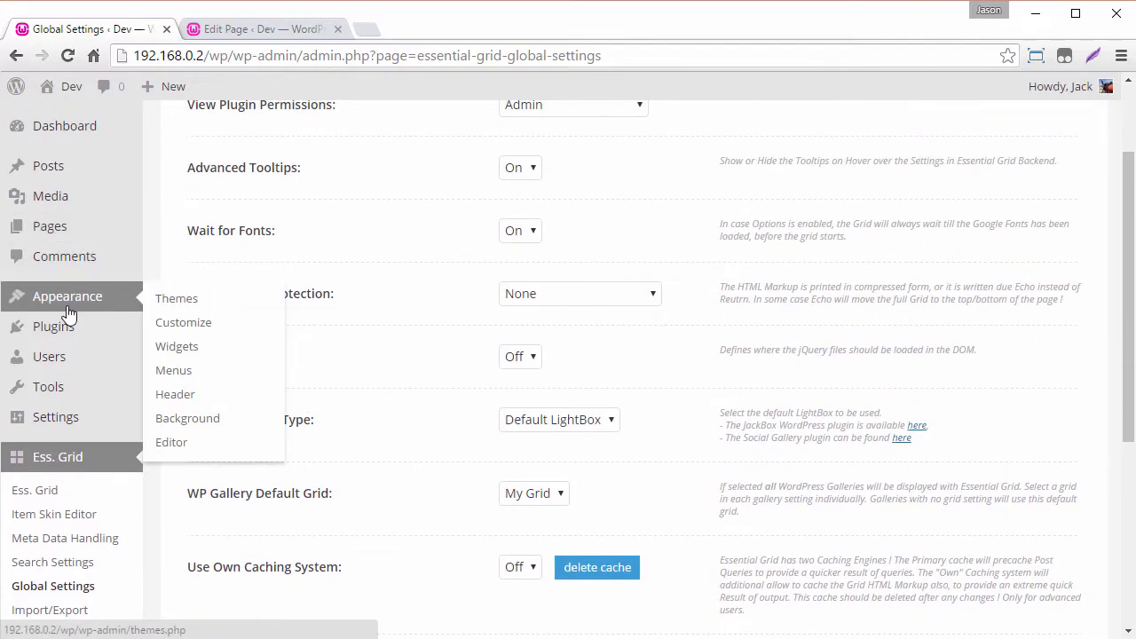
left_click(245, 31)
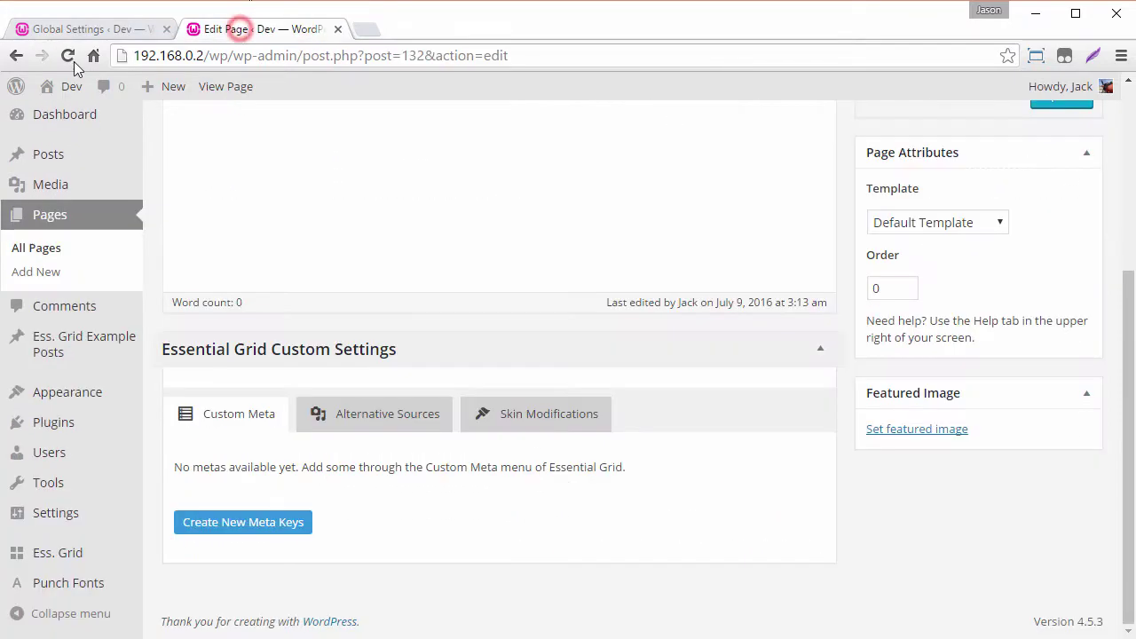
left_click(74, 62)
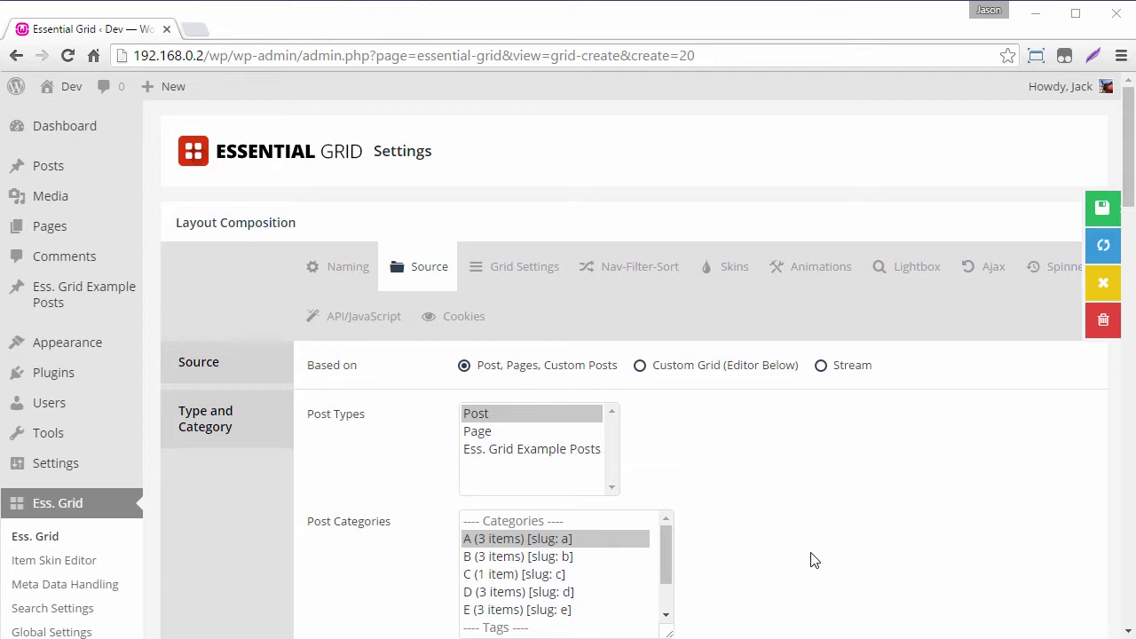
Step: Place the Filter 1 navigation module in the grid's Dropzone Top 1 and check the available filters in its filter group
scroll(810, 557, "down", 1)
scroll(810, 621, "up", 1)
scroll(333, 457, "down", 1)
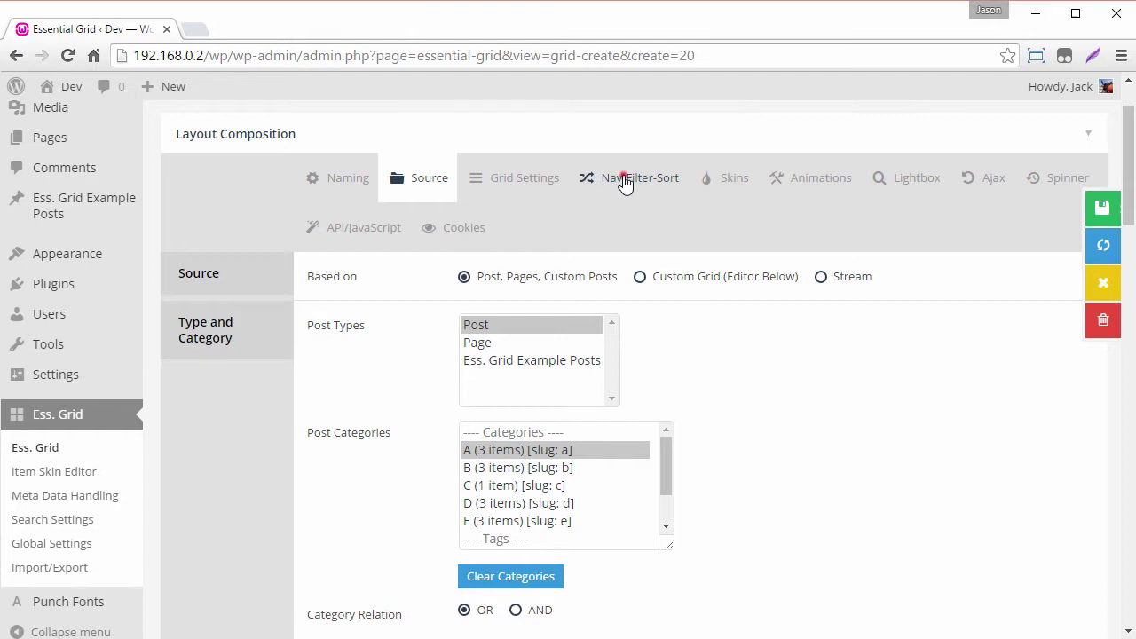
left_click(625, 181)
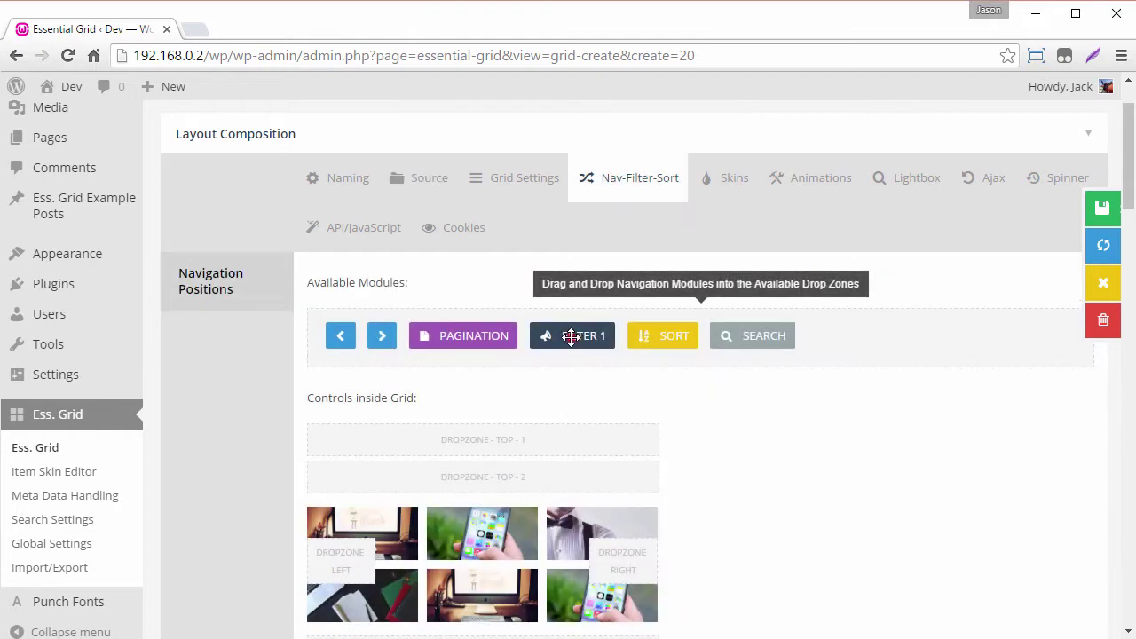
left_click_drag(571, 337, 526, 439)
scroll(527, 404, "down", 6)
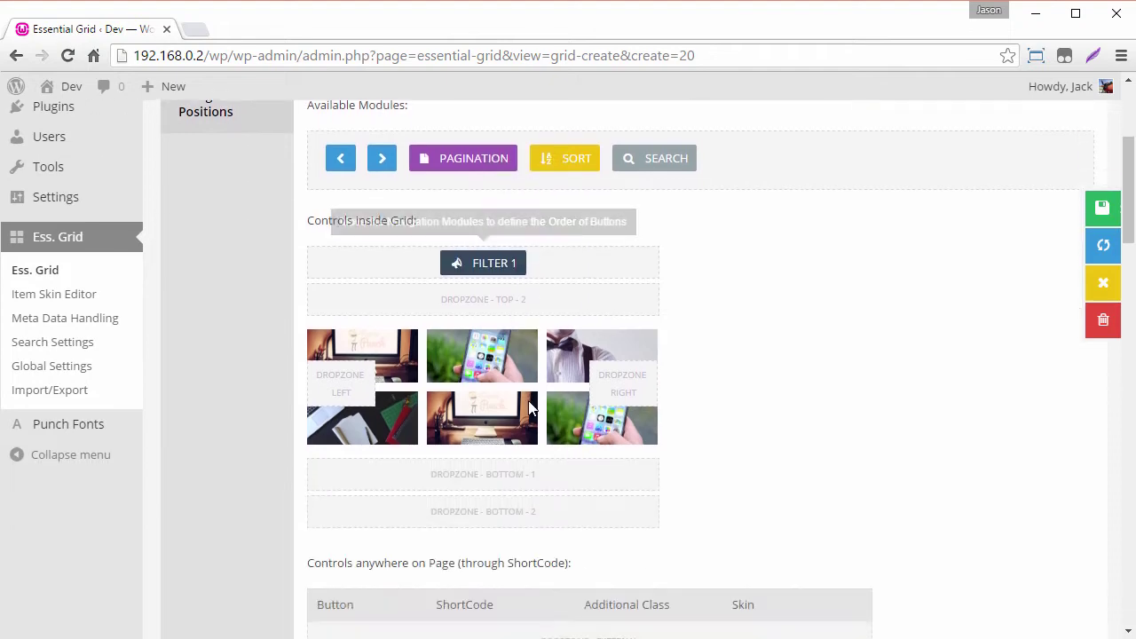
scroll(528, 405, "down", 10)
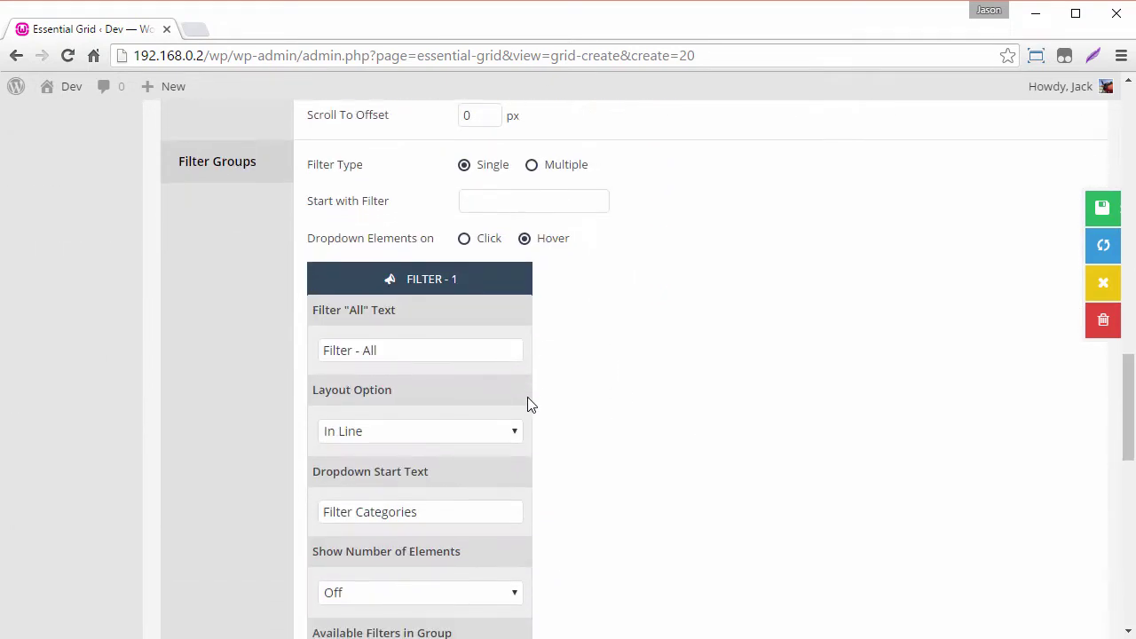
scroll(859, 290, "down", 1)
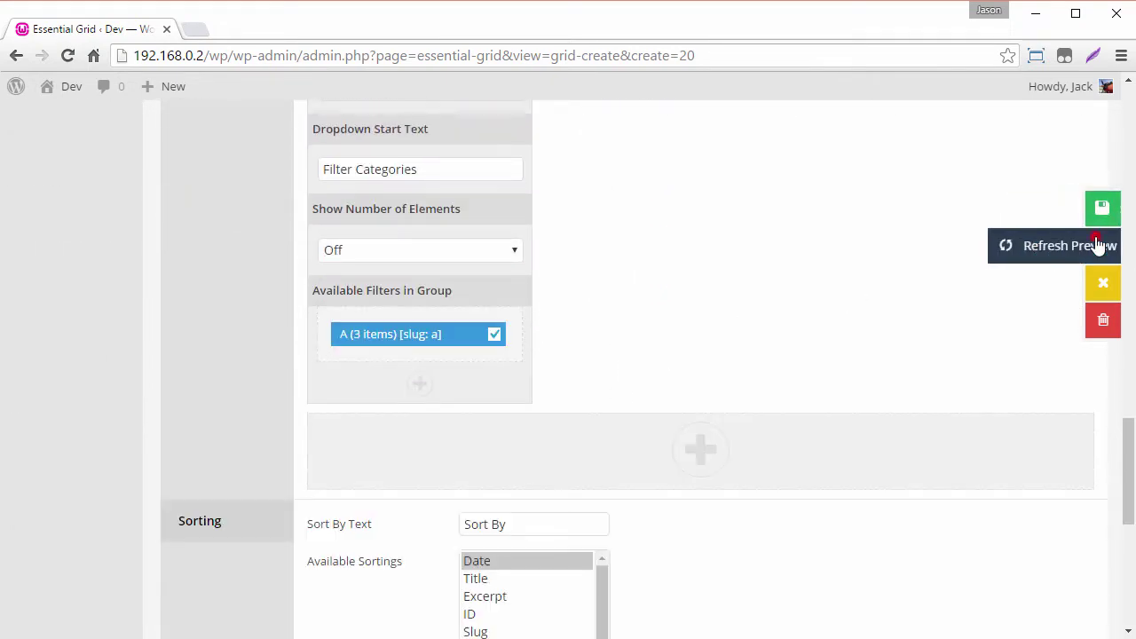
Step: Refresh the grid preview to check its filter buttons, and review the post categories selected in the grid's source settings
left_click(1100, 246)
scroll(775, 293, "down", 5)
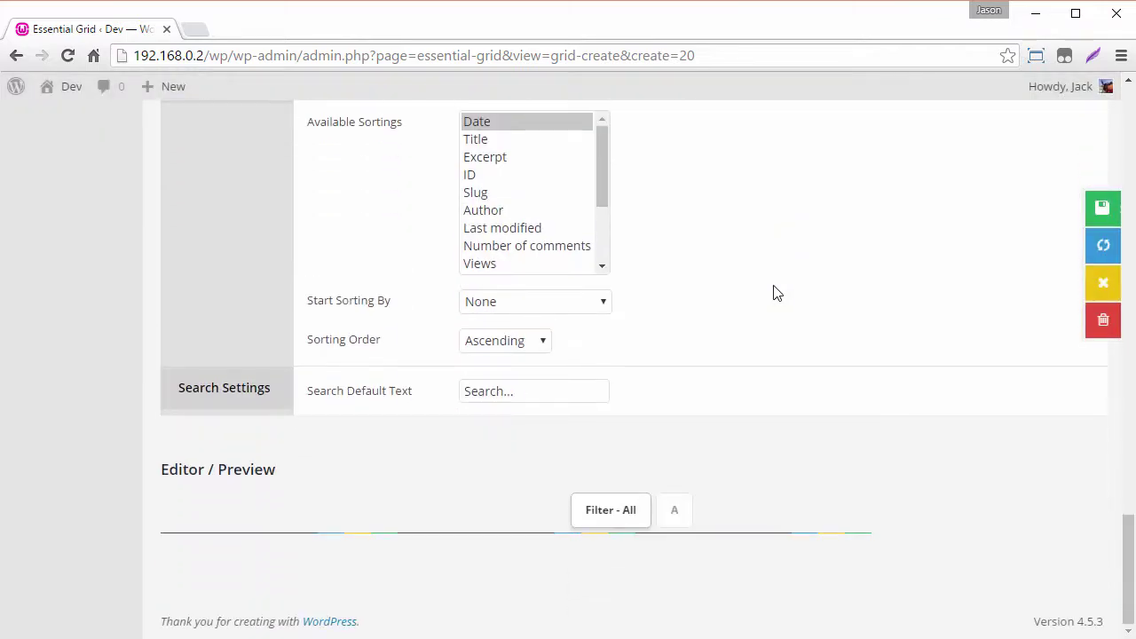
scroll(702, 474, "up", 20)
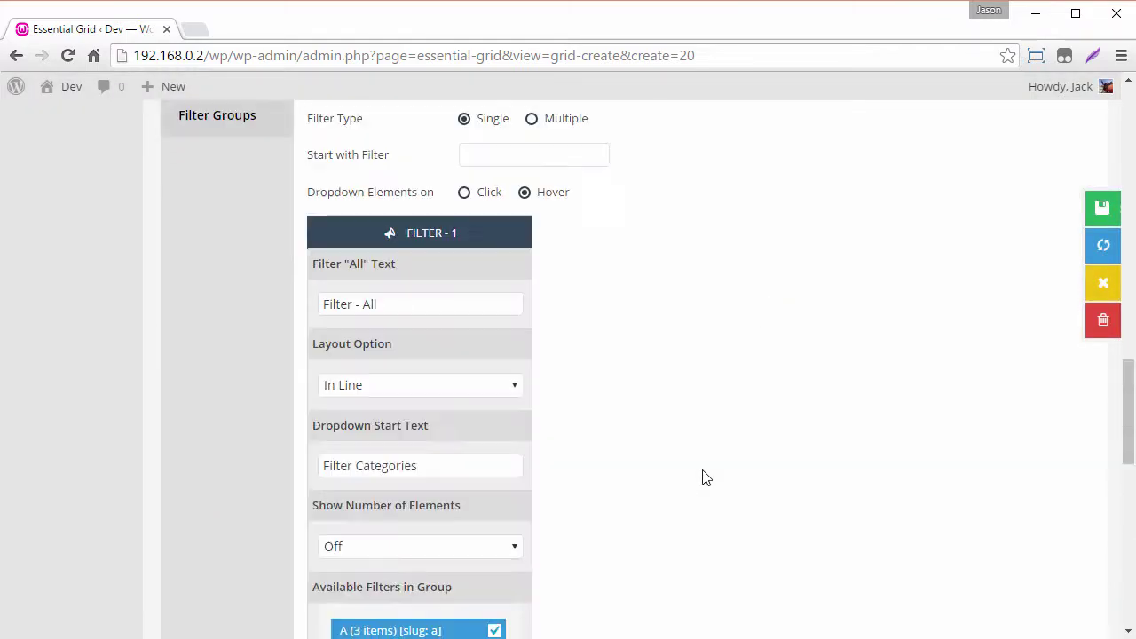
left_click(434, 277)
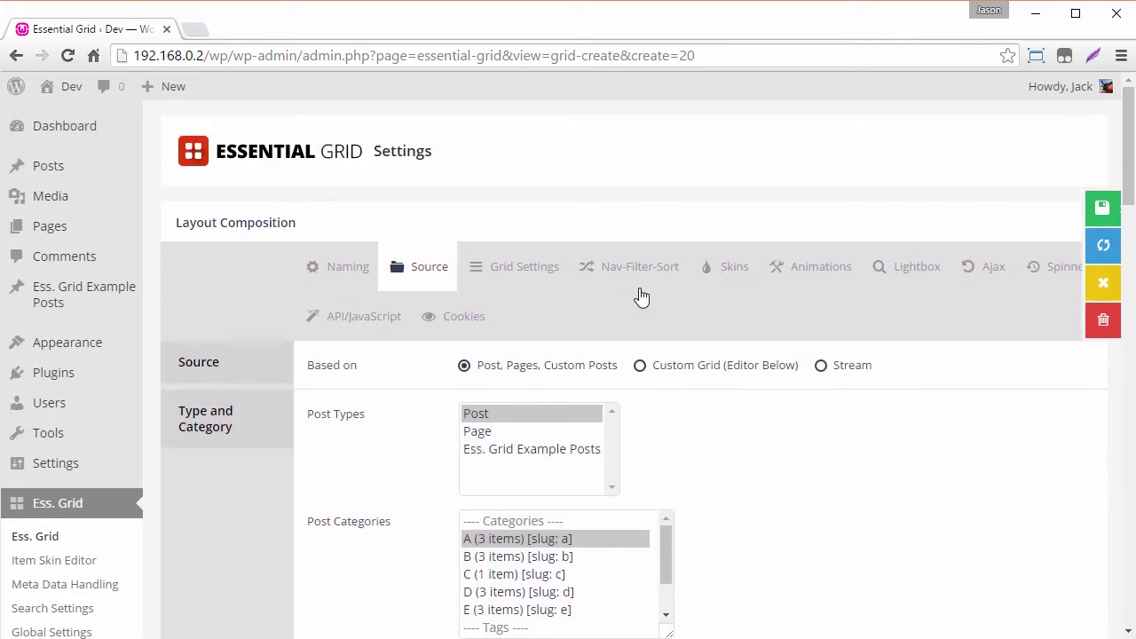
Step: Add categories B, C, D and E to the available filters of the Filter - 1 group
left_click(638, 268)
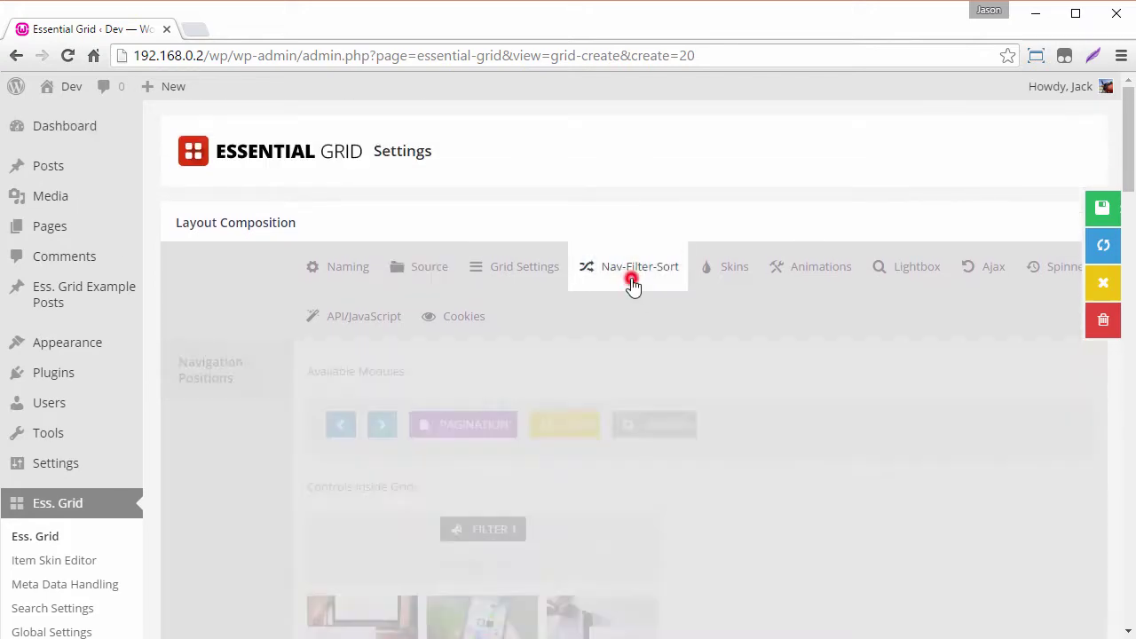
scroll(792, 495, "down", 12)
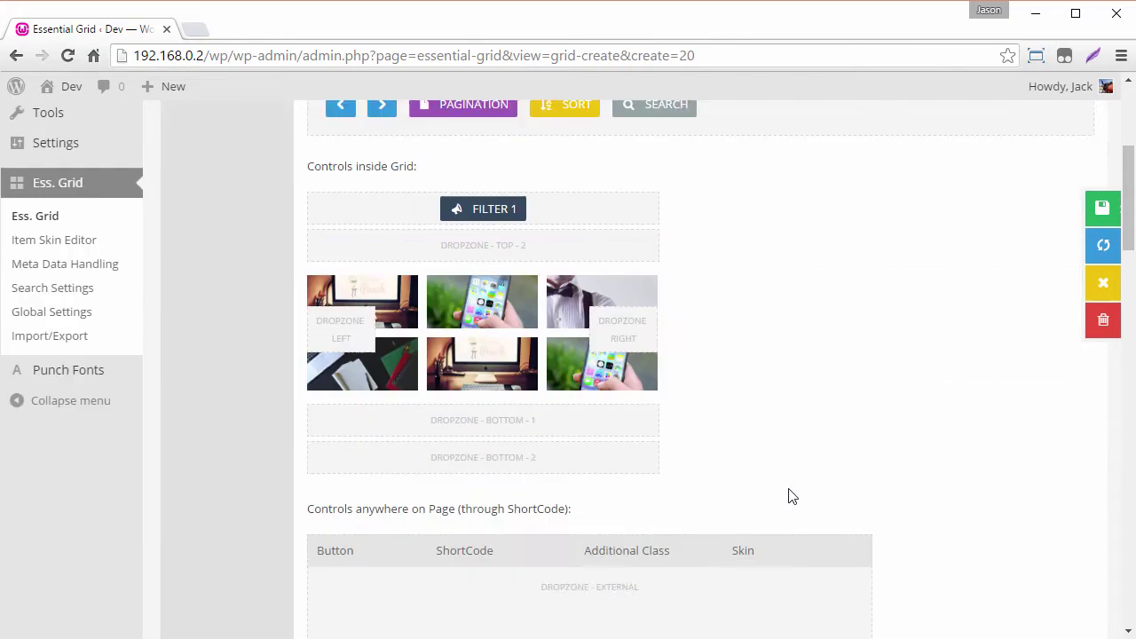
scroll(792, 496, "down", 7)
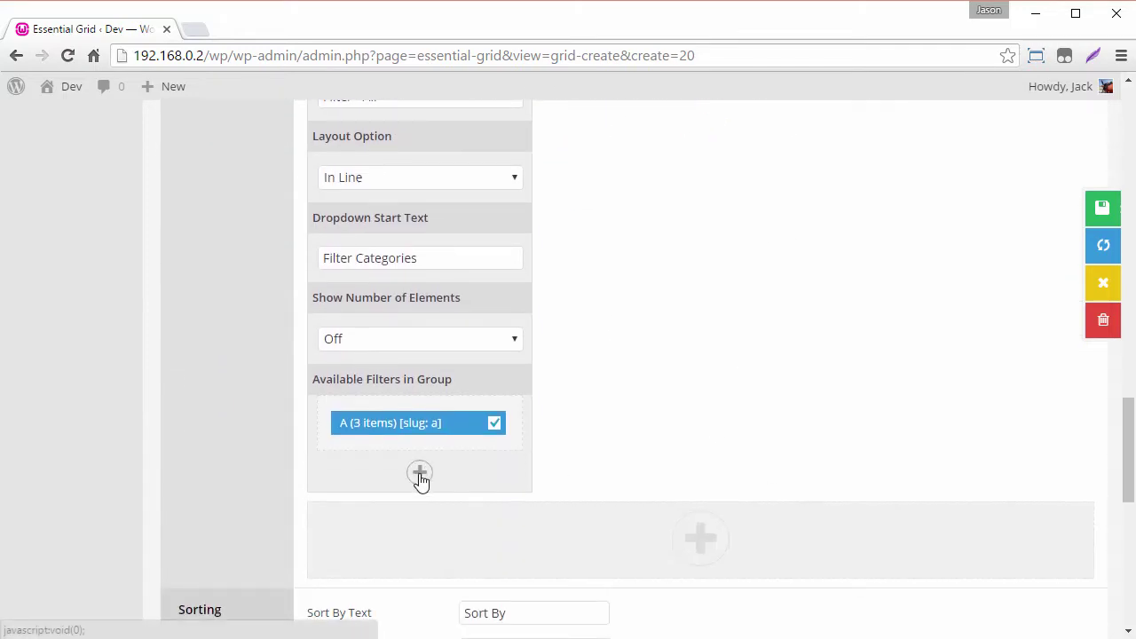
left_click(419, 473)
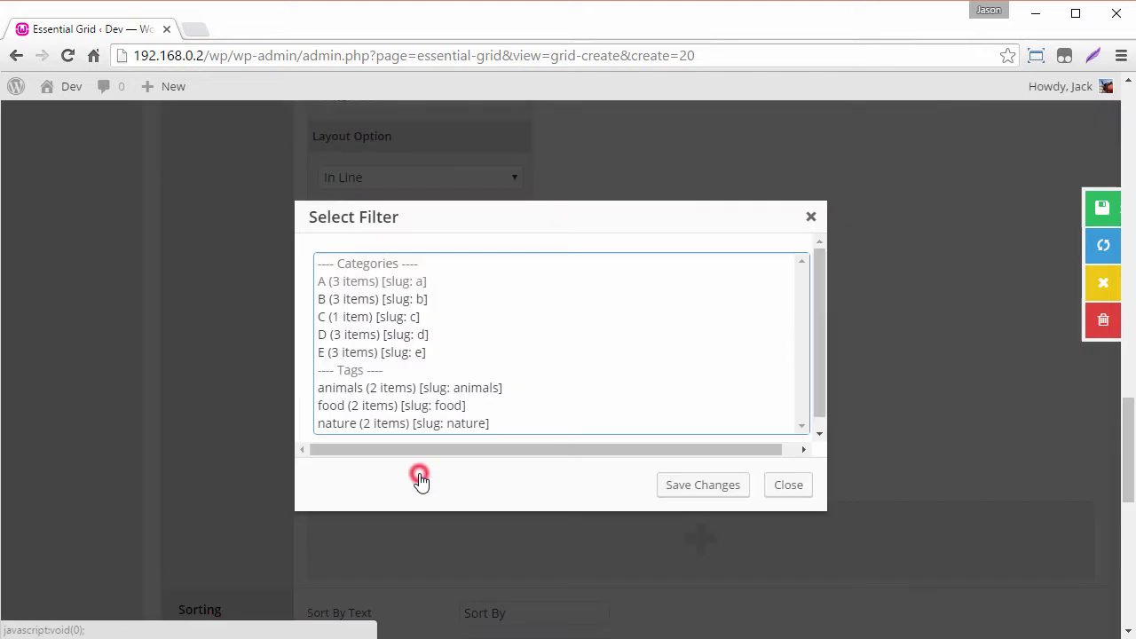
left_click(371, 299)
left_click(367, 318, "ctrl")
left_click(364, 335, "ctrl")
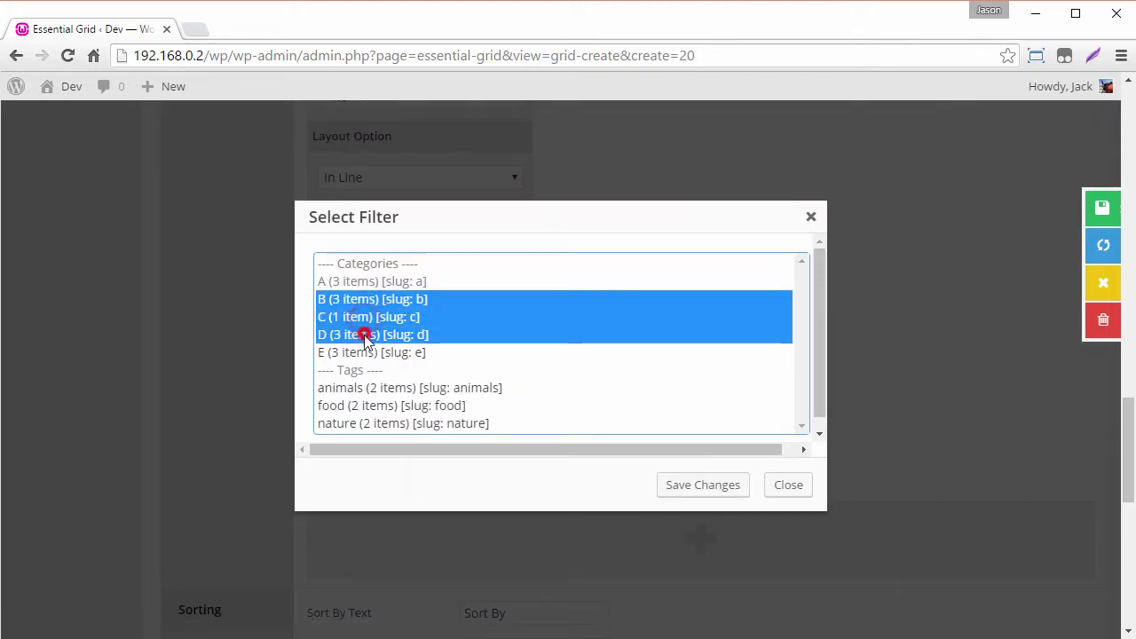
left_click(366, 353, "ctrl")
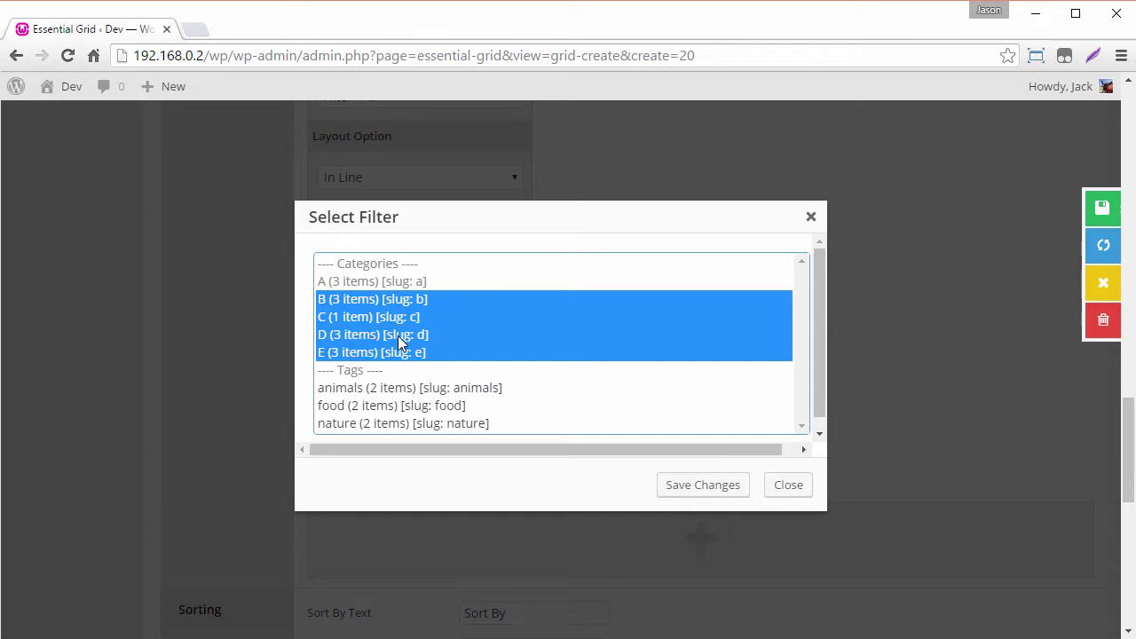
left_click(676, 486)
scroll(385, 355, "down", 1)
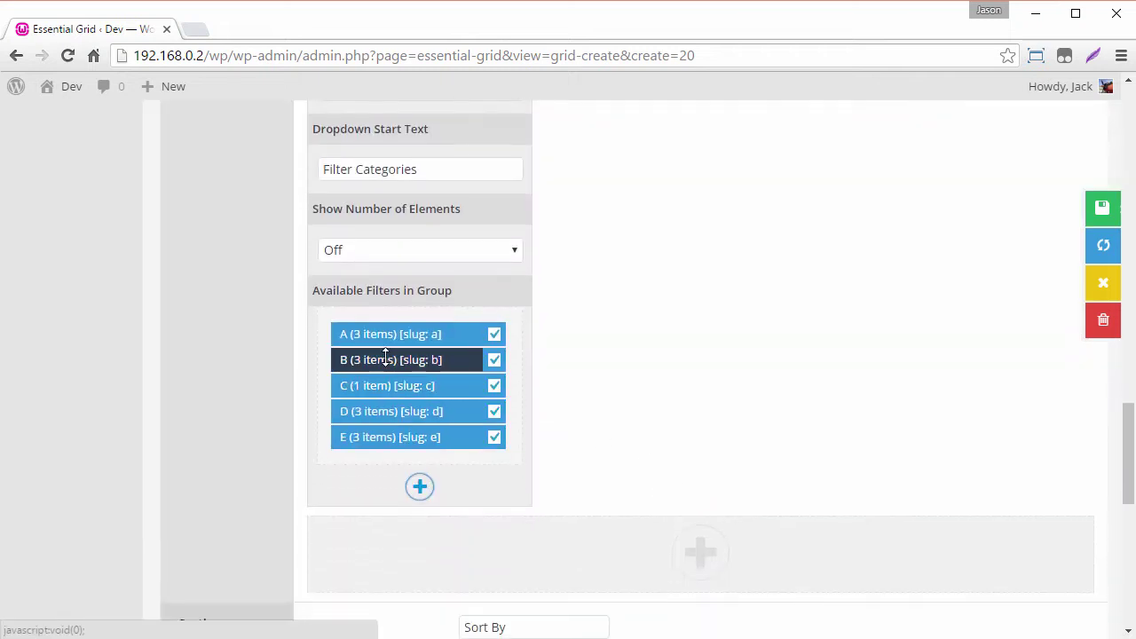
Step: Refresh the grid preview to check the filter buttons for the added categories
scroll(520, 352, "down", 3)
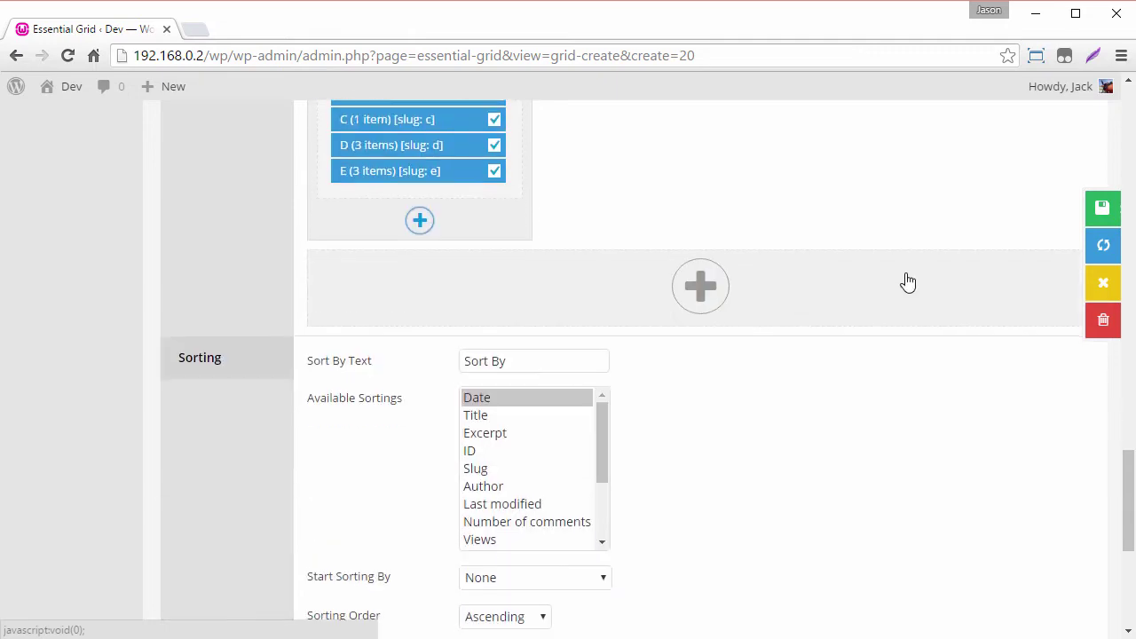
left_click(1102, 240)
scroll(781, 273, "down", 3)
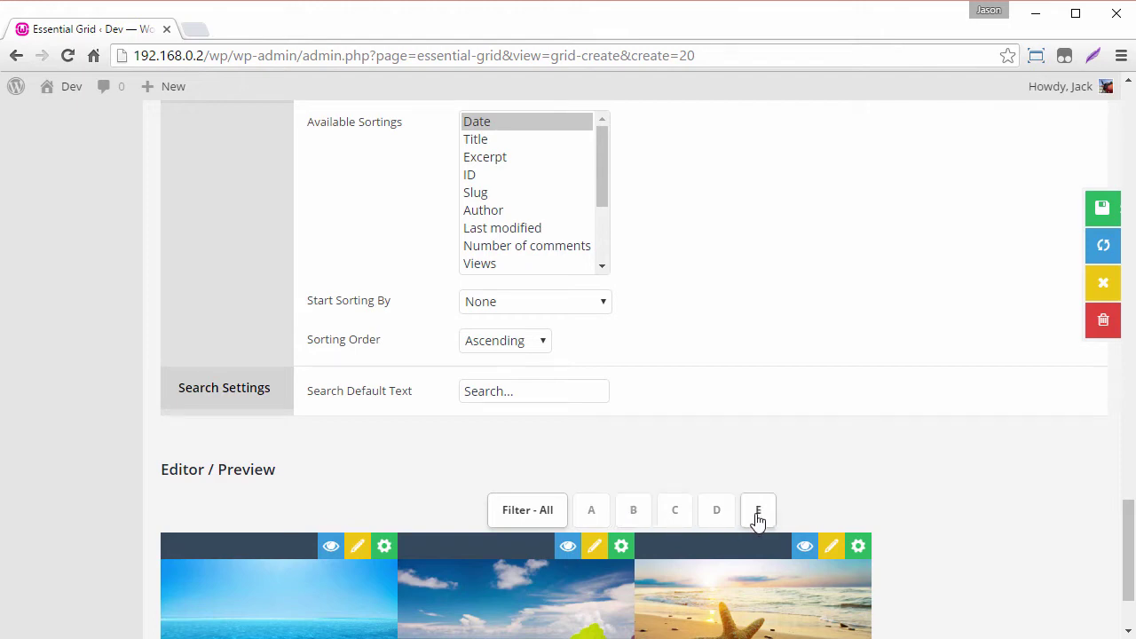
scroll(755, 523, "down", 20)
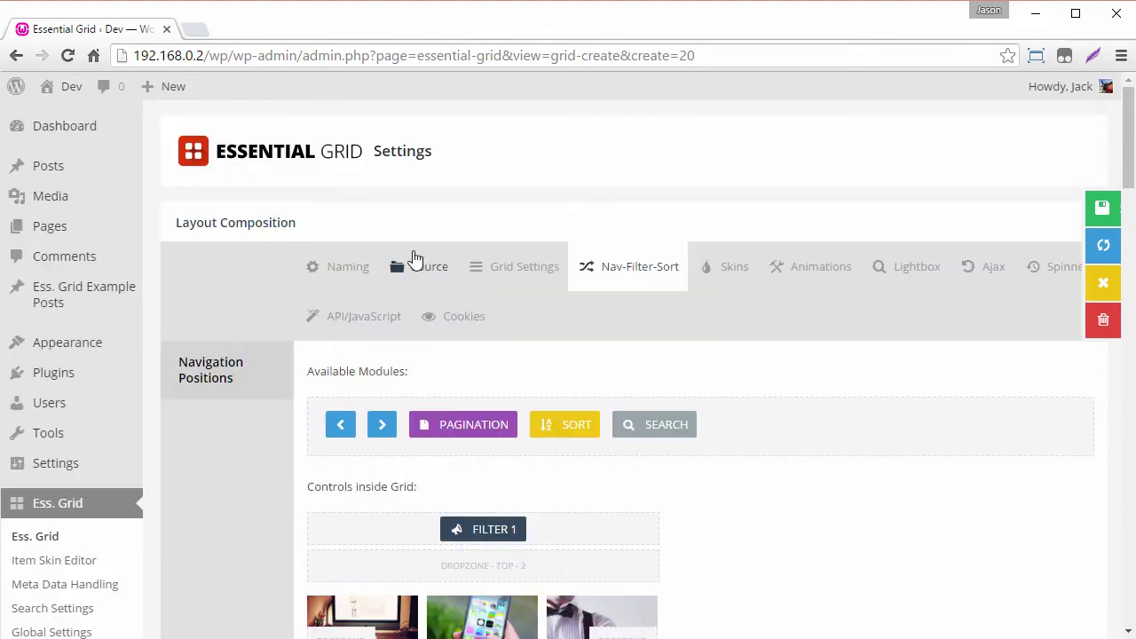
Step: Clear all selected post categories in the grid's source settings and save the grid
left_click(414, 257)
scroll(414, 267, "down", 3)
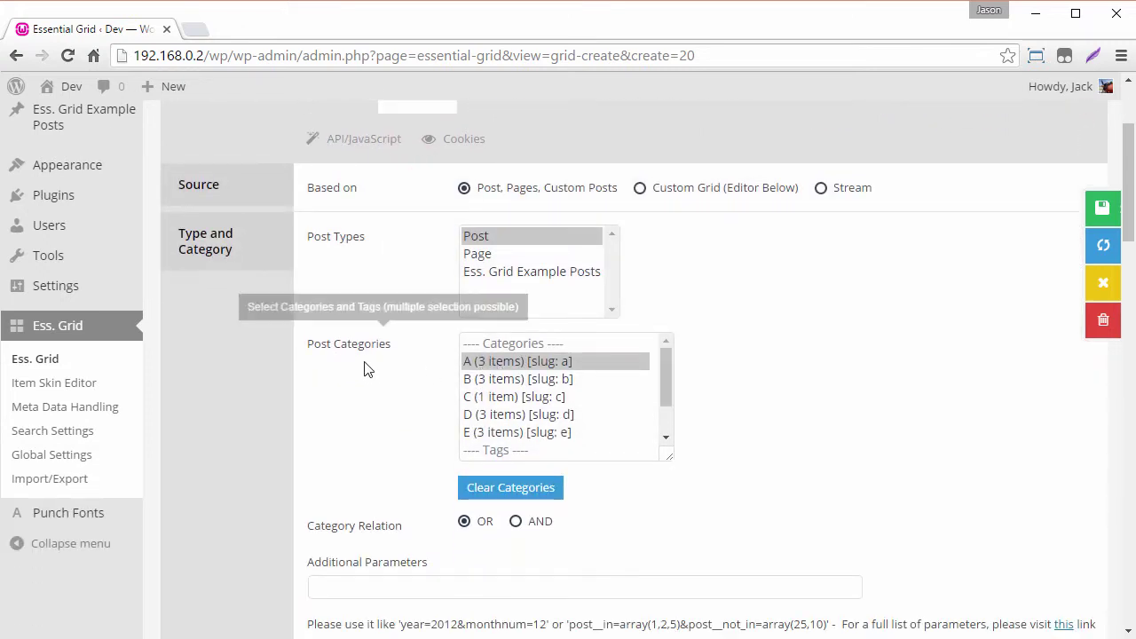
scroll(369, 364, "up", 3)
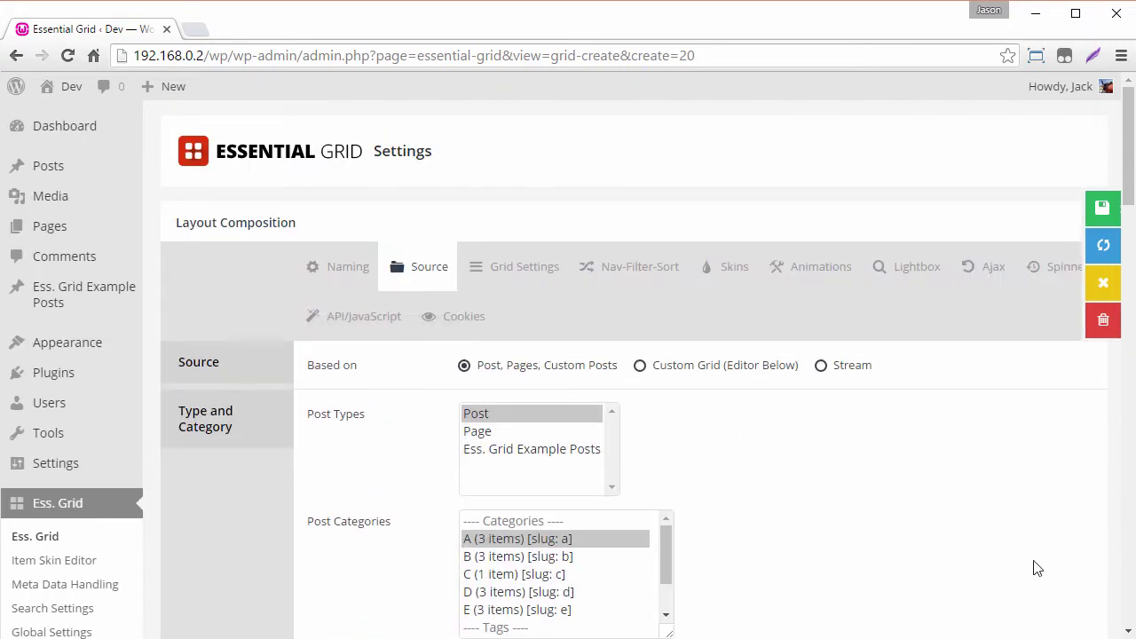
scroll(844, 504, "down", 1)
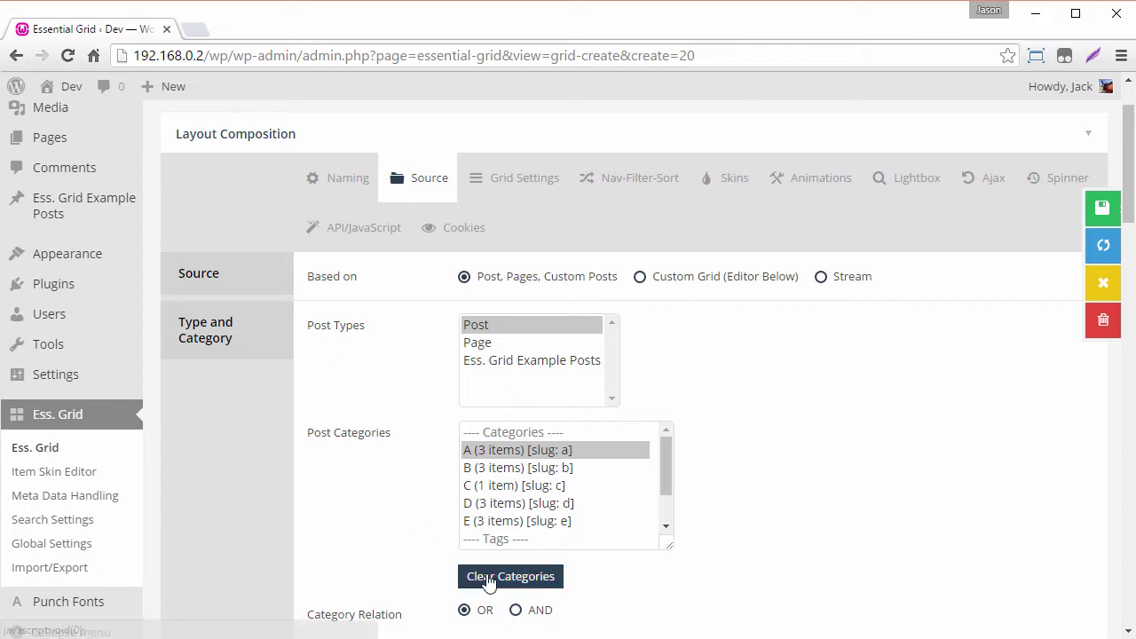
left_click(487, 578)
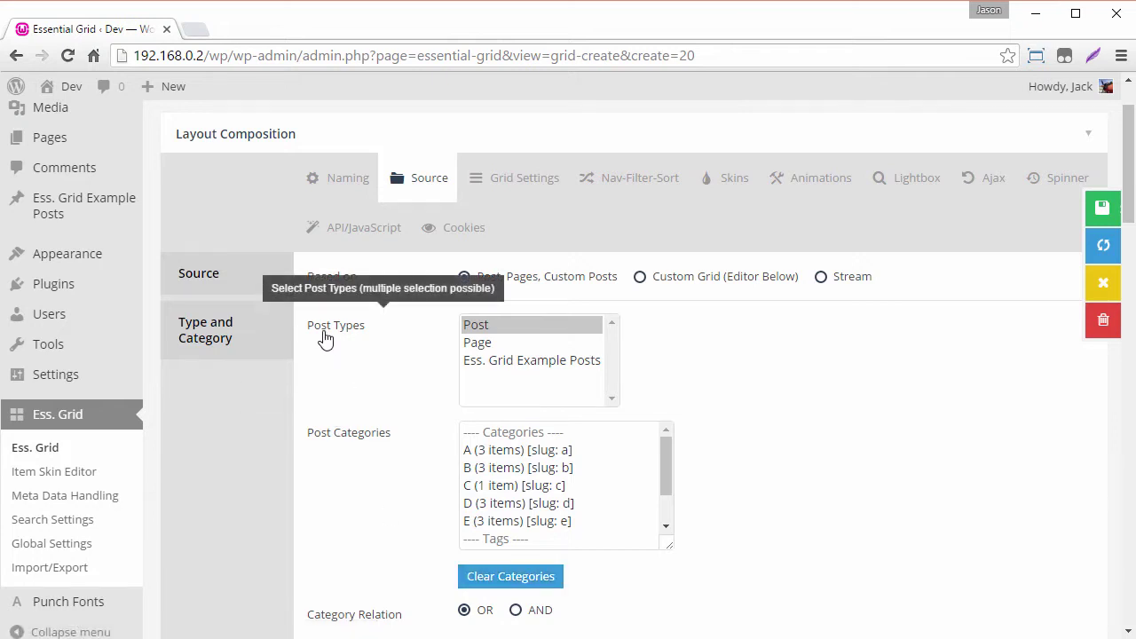
left_click(1102, 207)
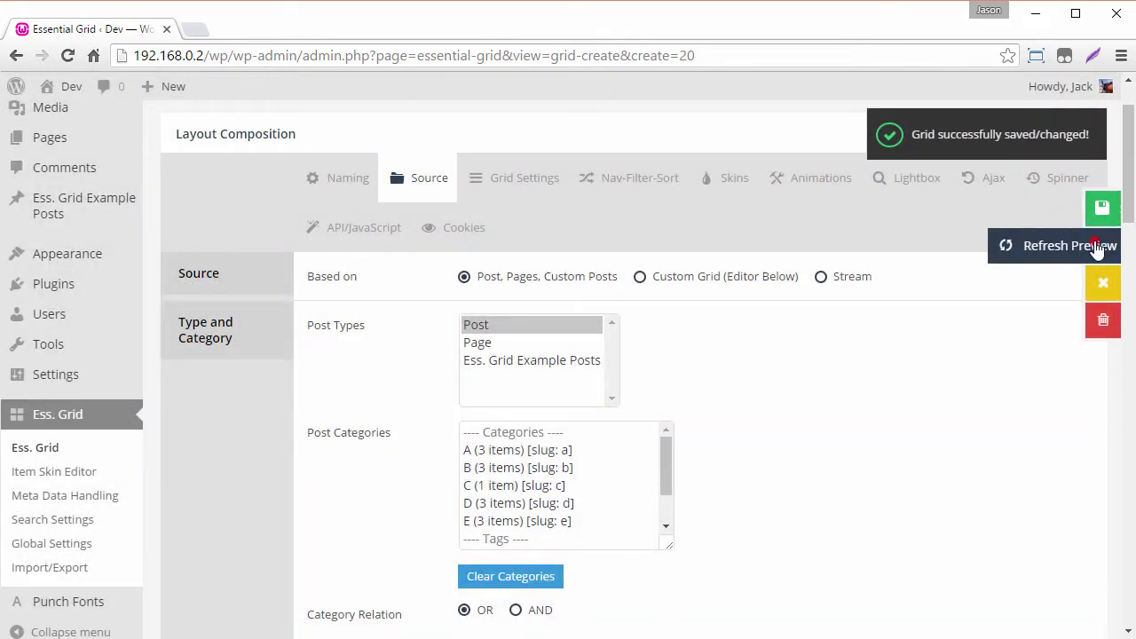
Step: Refresh the preview to examine the grid items and filter buttons without source categories, and return to the navigation filter settings
left_click(1096, 247)
scroll(809, 325, "down", 7)
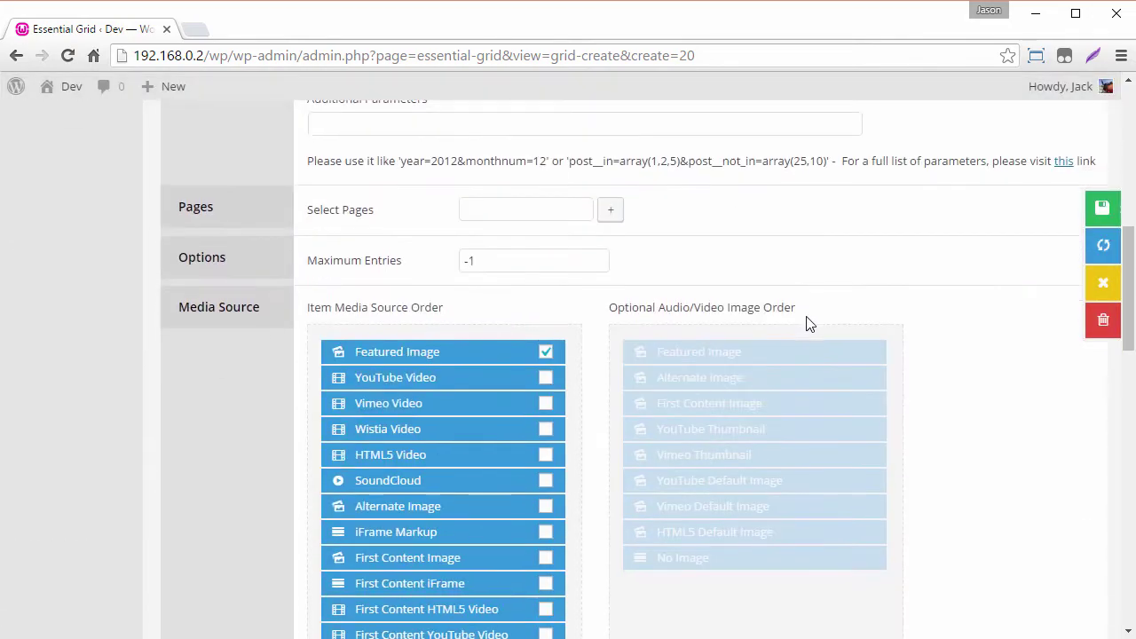
scroll(806, 325, "down", 10)
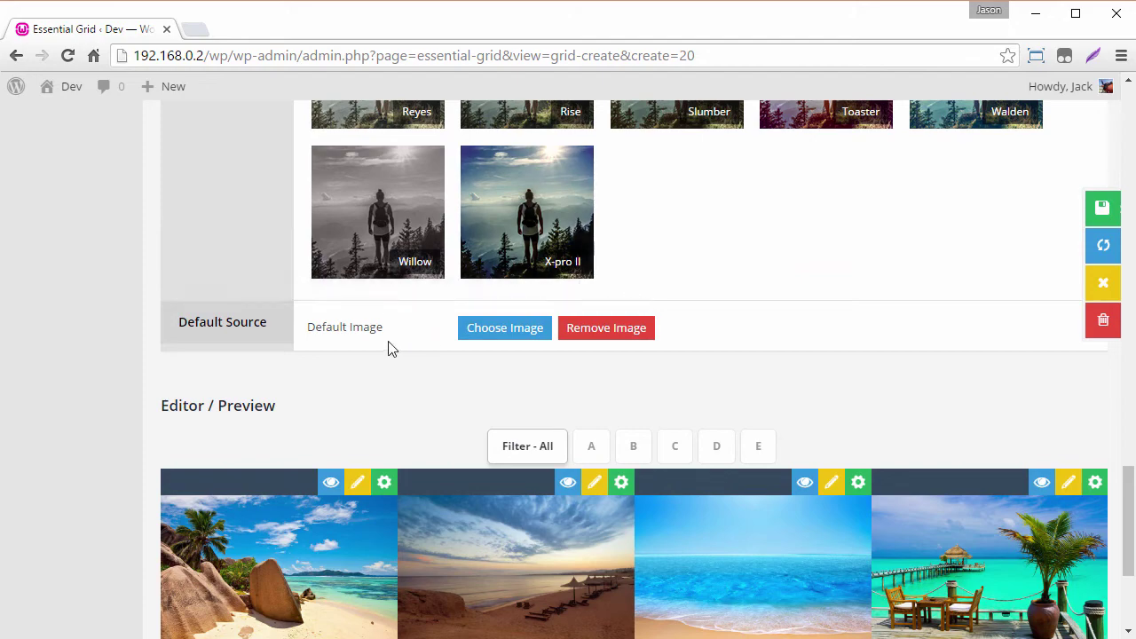
scroll(388, 348, "down", 3)
scroll(456, 528, "up", 2)
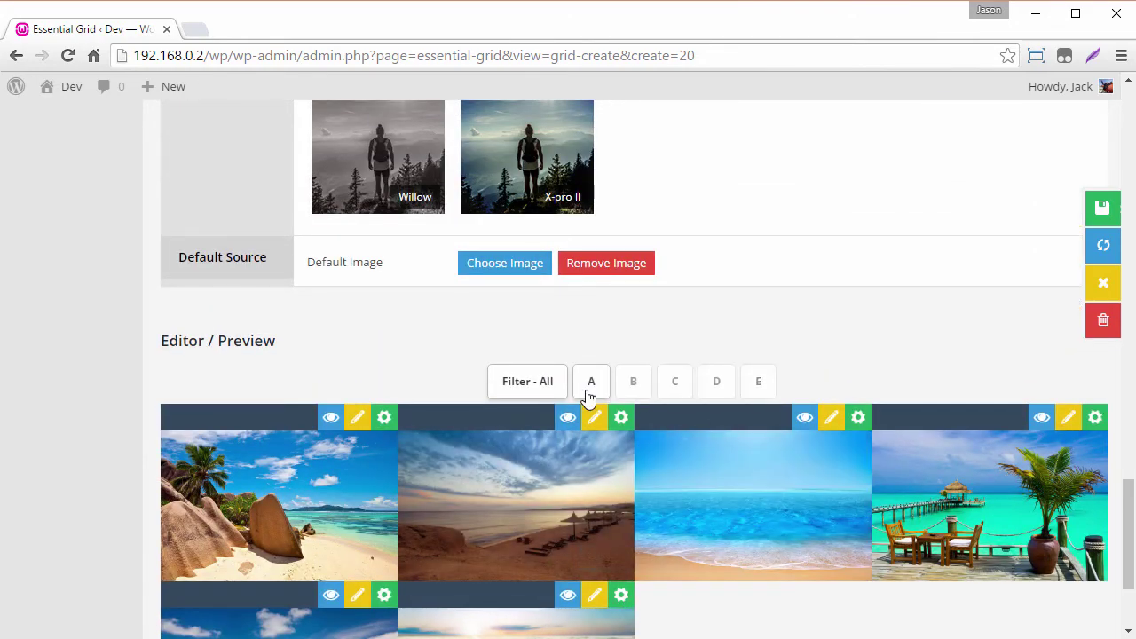
scroll(857, 375, "up", 15)
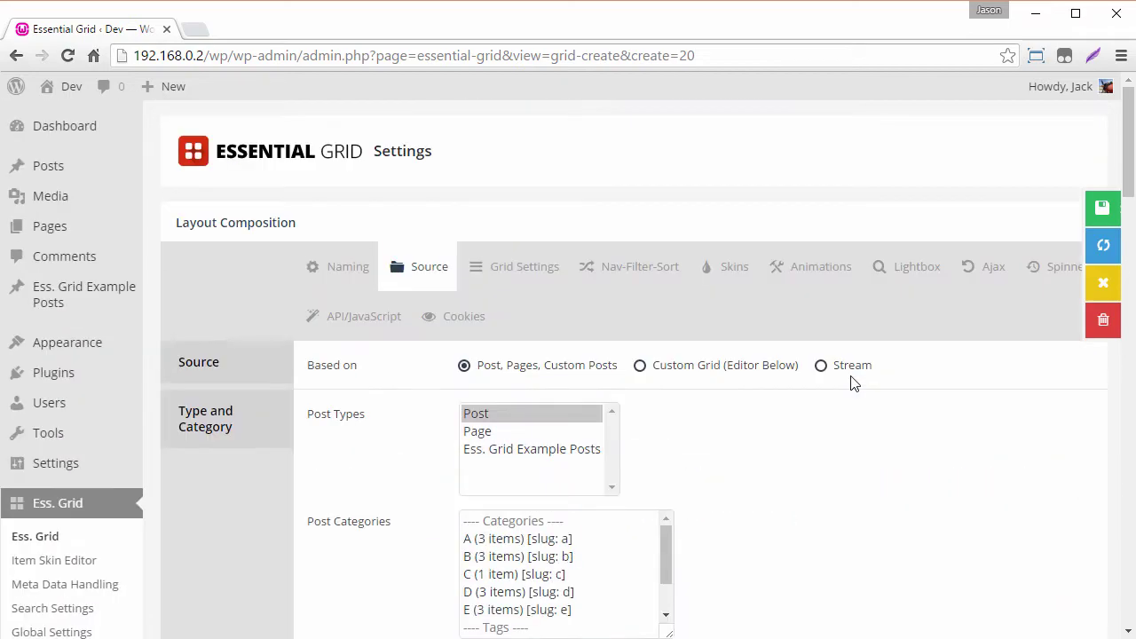
left_click(648, 271)
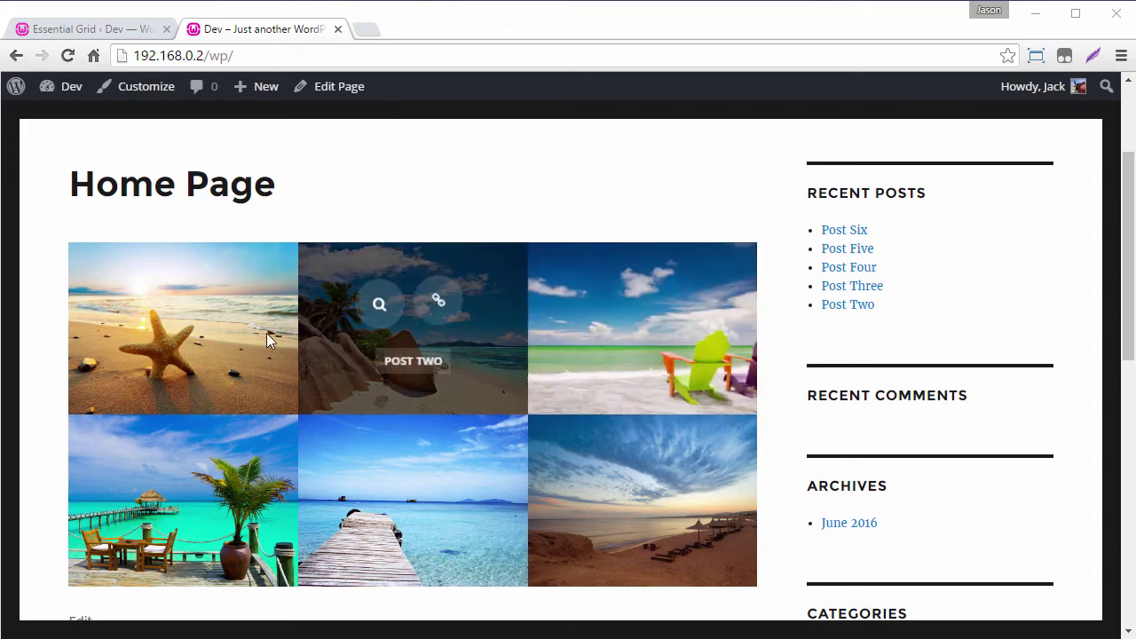
Step: Open My Grid's Washington item skin for editing, set its Media Fit to Contain and save the skin
mouse_move(600, 531)
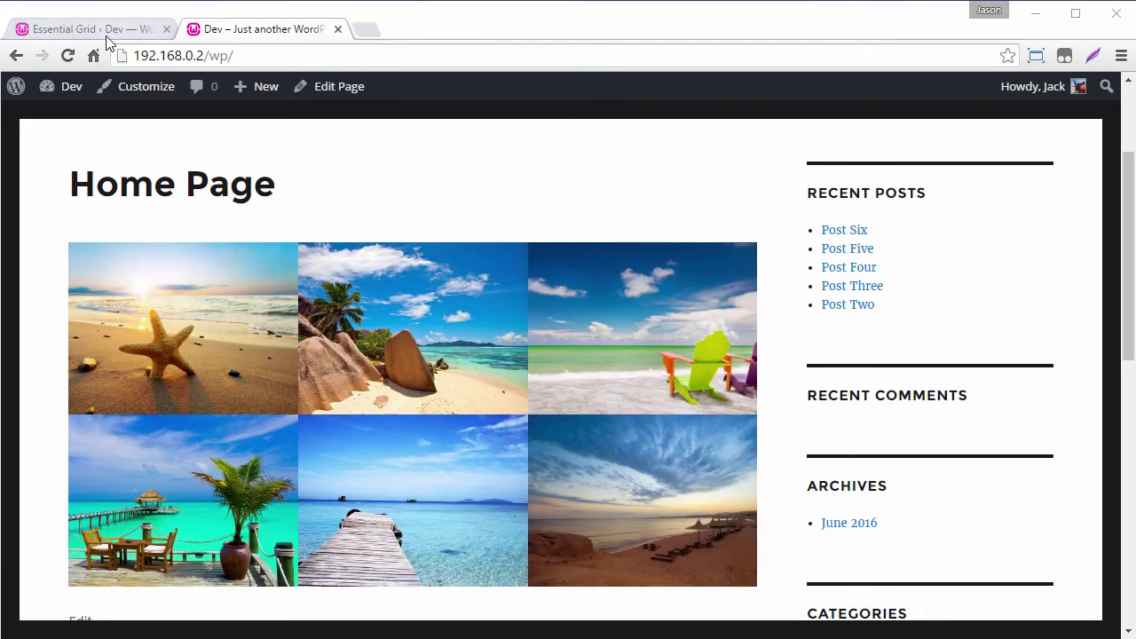
left_click(106, 32)
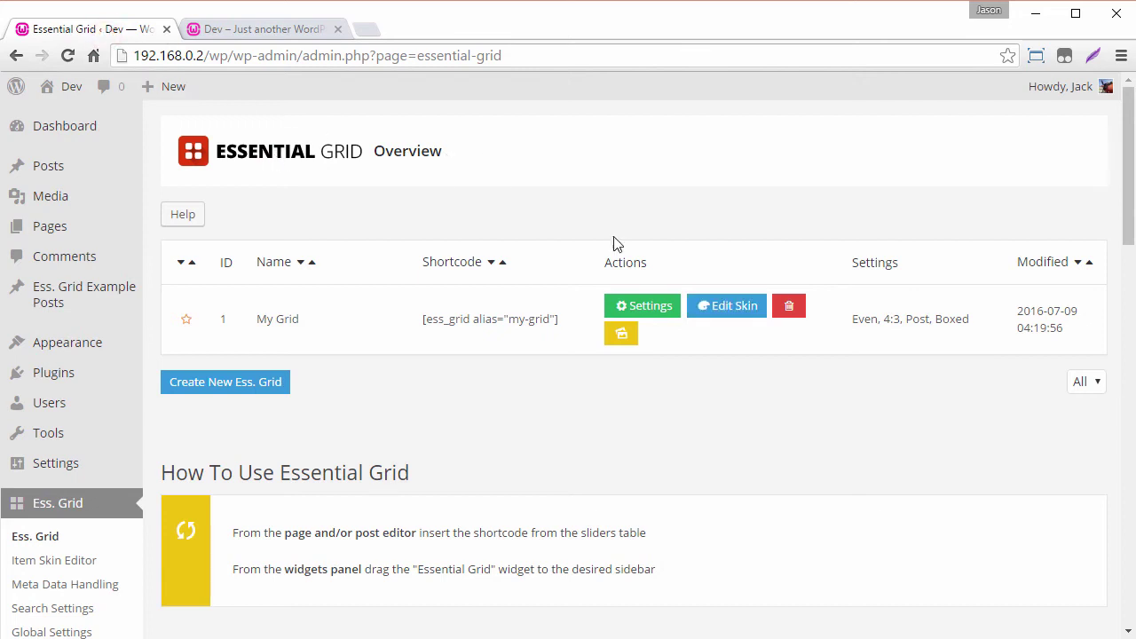
left_click(729, 306)
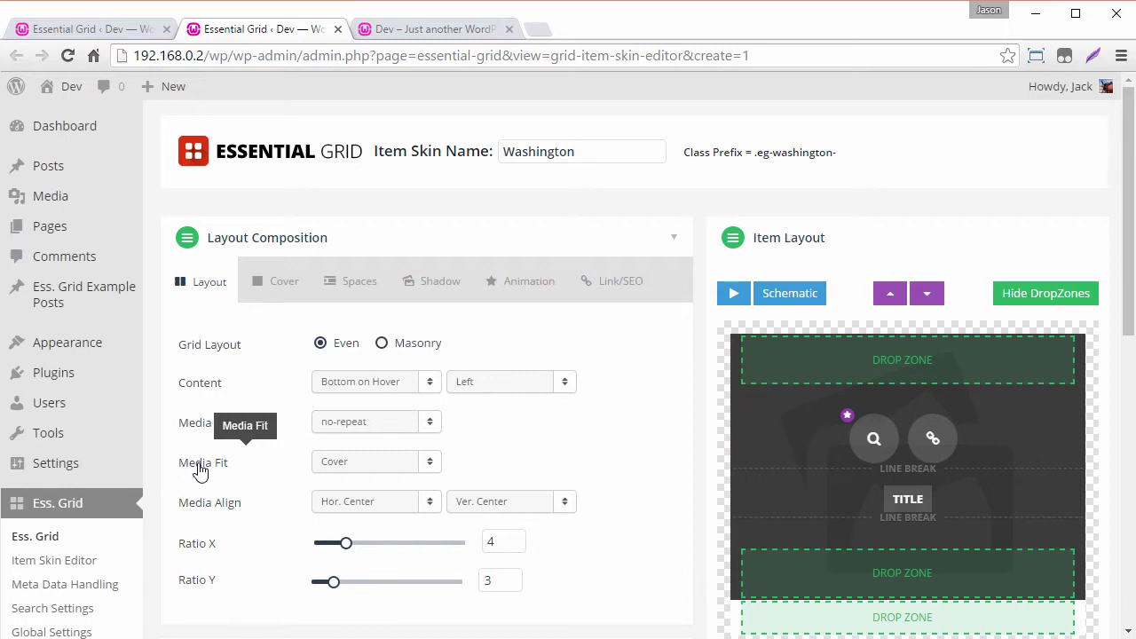
left_click(355, 465)
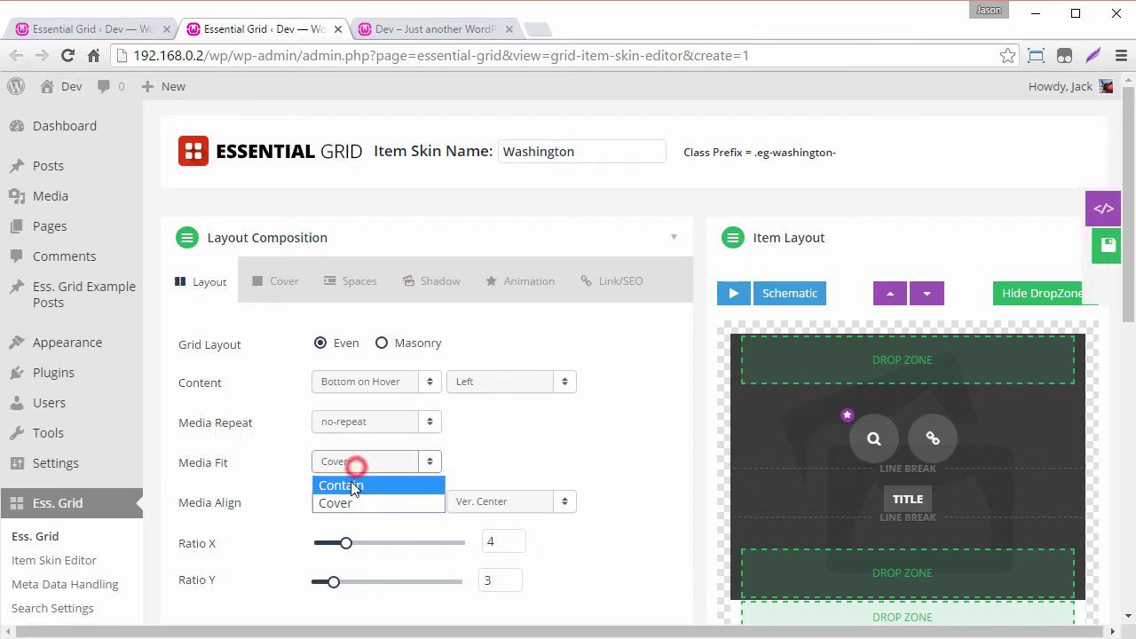
left_click(352, 486)
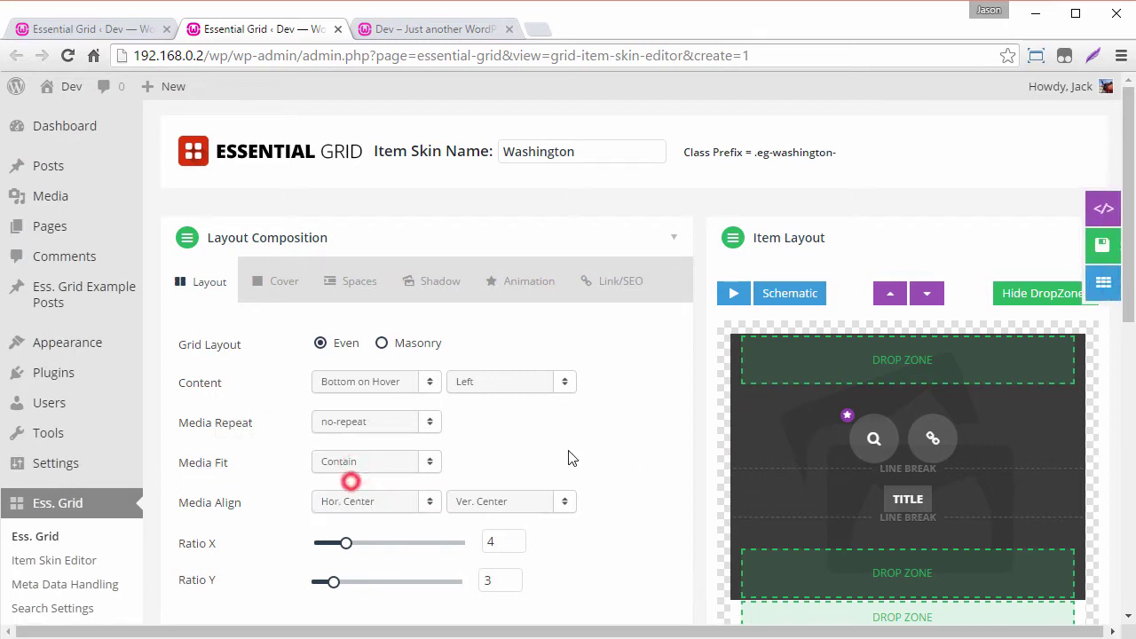
left_click(1105, 254)
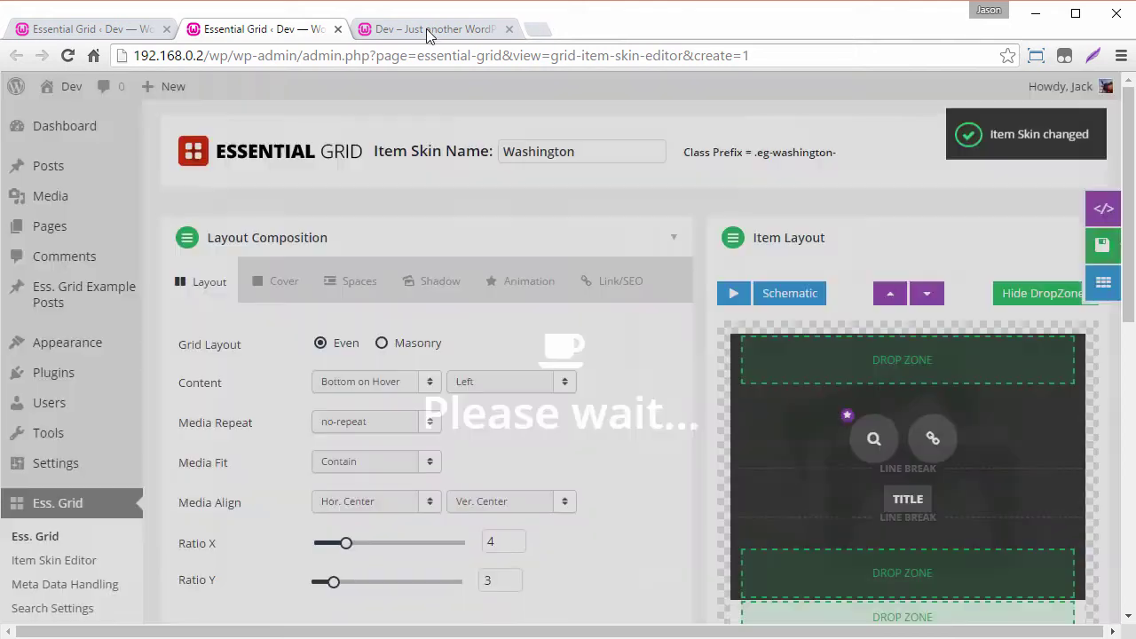
Step: Reload the published Home Page to examine how the grid images fit with the Contain setting
left_click(418, 30)
left_click(68, 57)
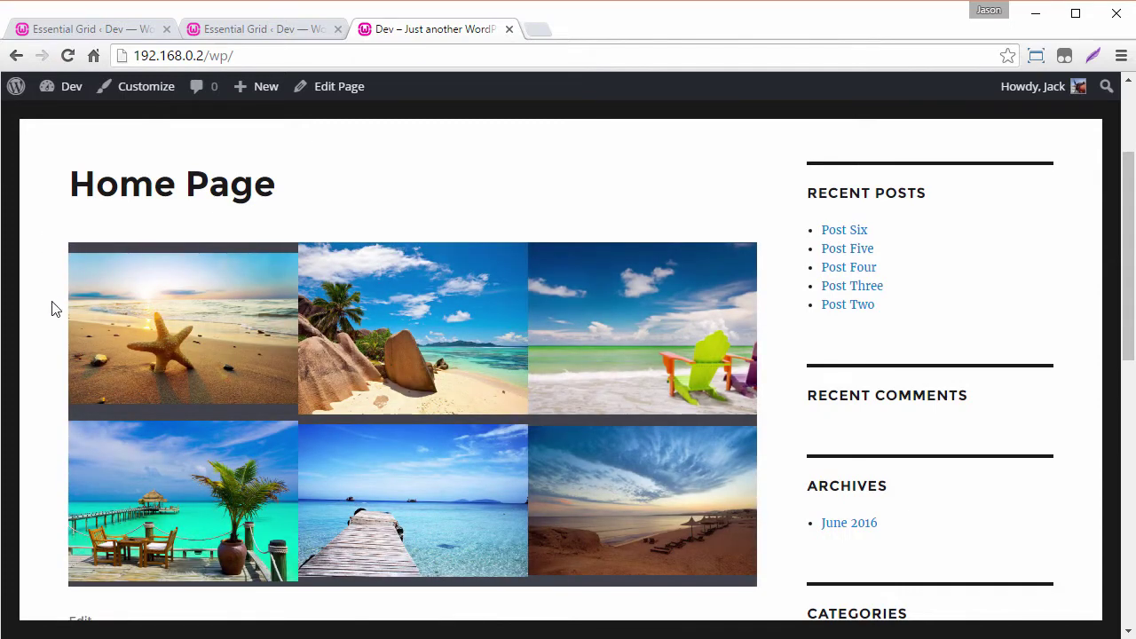
mouse_move(200, 306)
Step: Set the Washington skin's Media Fit back to Cover and save the skin
left_click(82, 28)
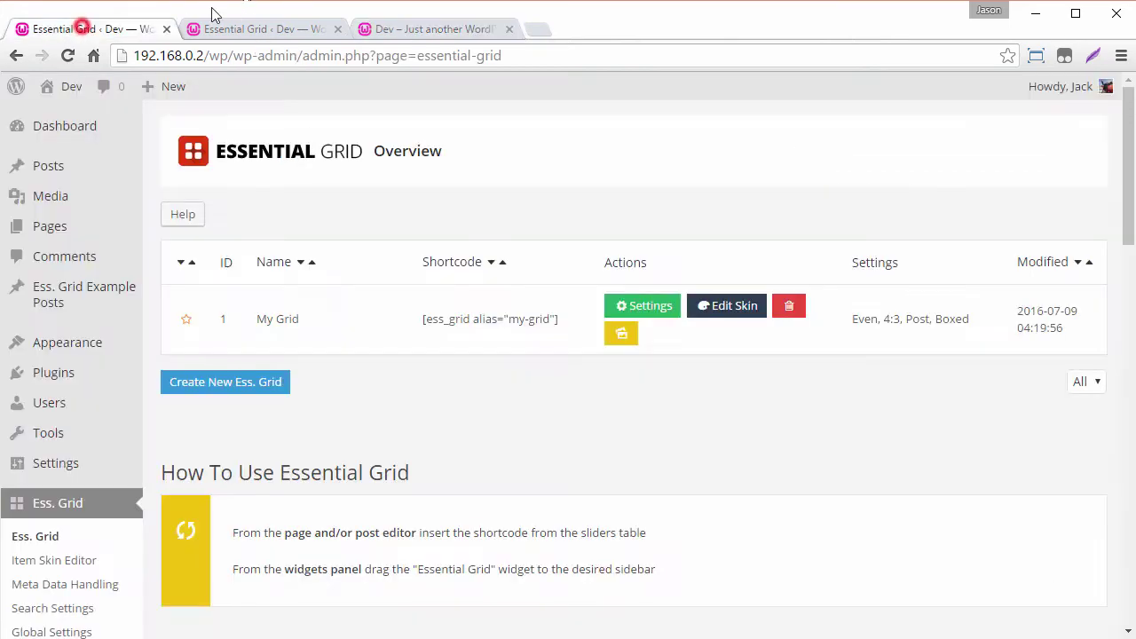
left_click(227, 29)
left_click(385, 462)
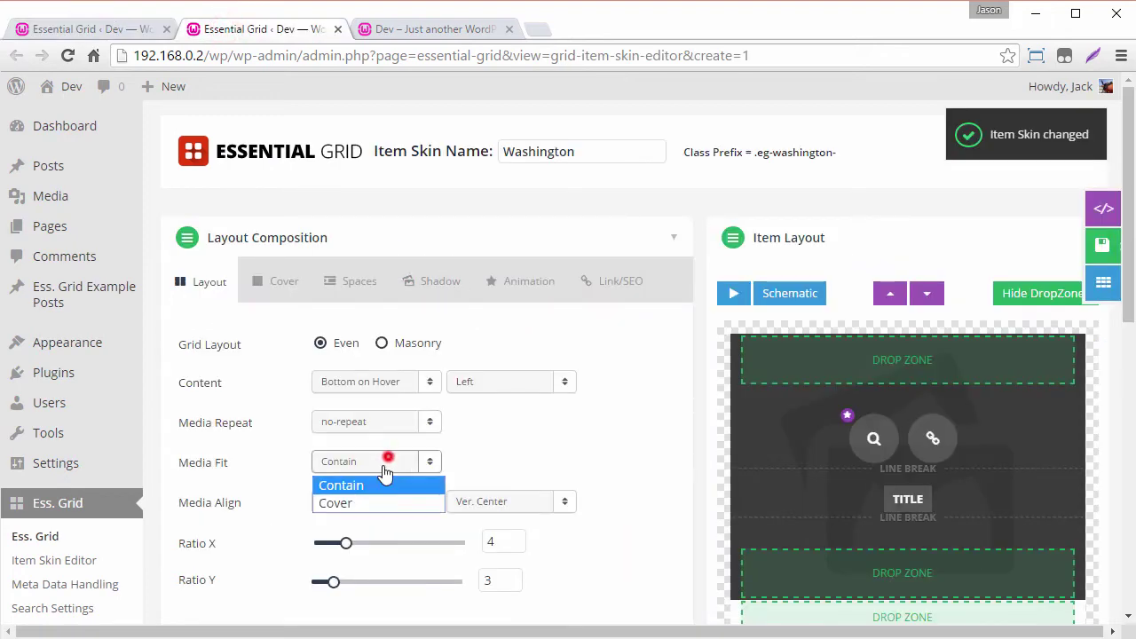
left_click(378, 503)
left_click(1096, 257)
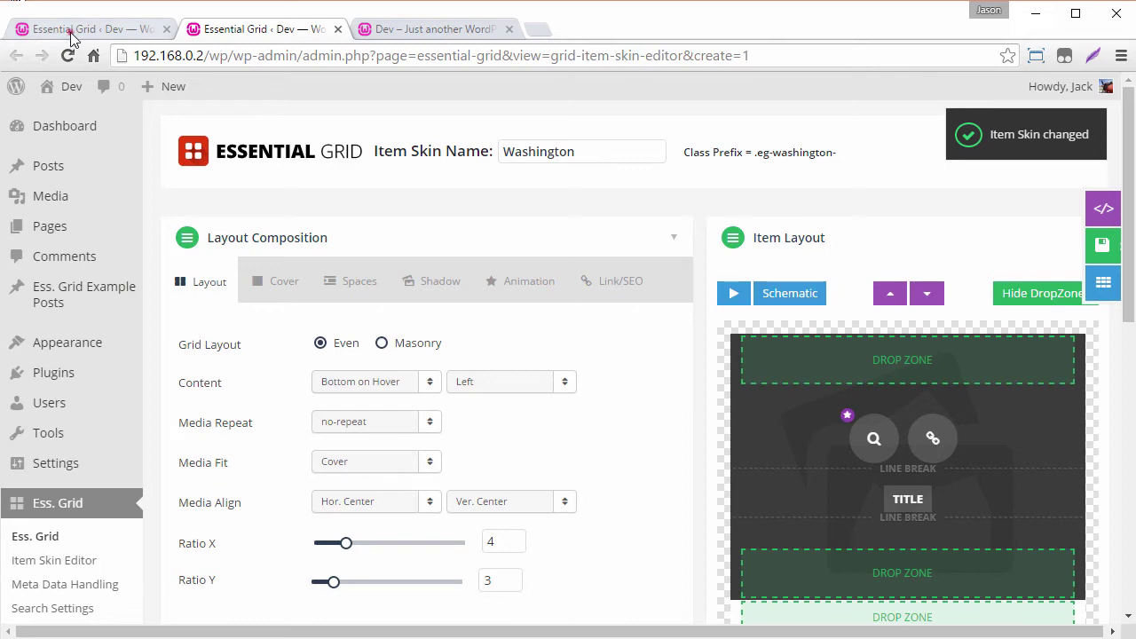
Step: Set the Media Fit of My Grid's first item, the starfish image, to Contain, then save its post meta and the grid
left_click(71, 32)
left_click(634, 308)
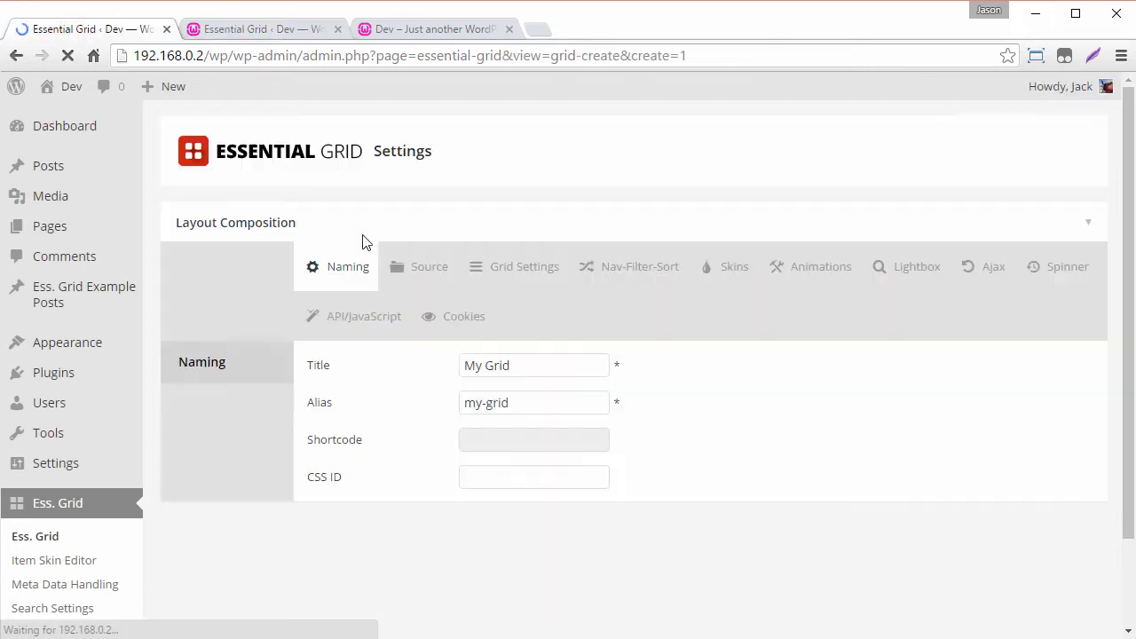
scroll(311, 182, "down", 3)
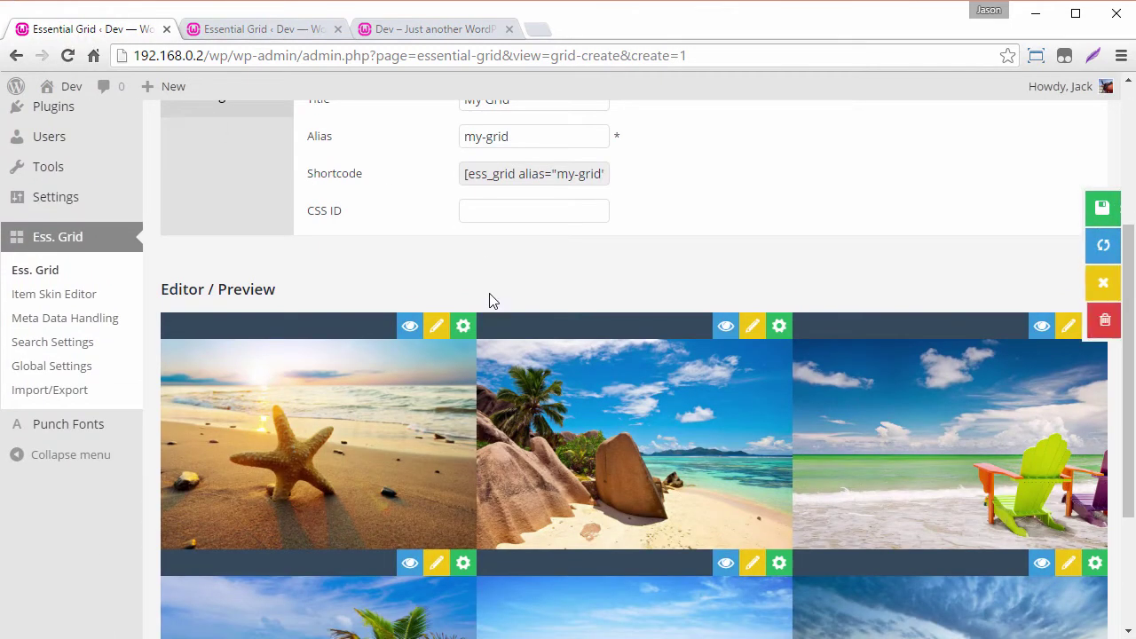
left_click(466, 328)
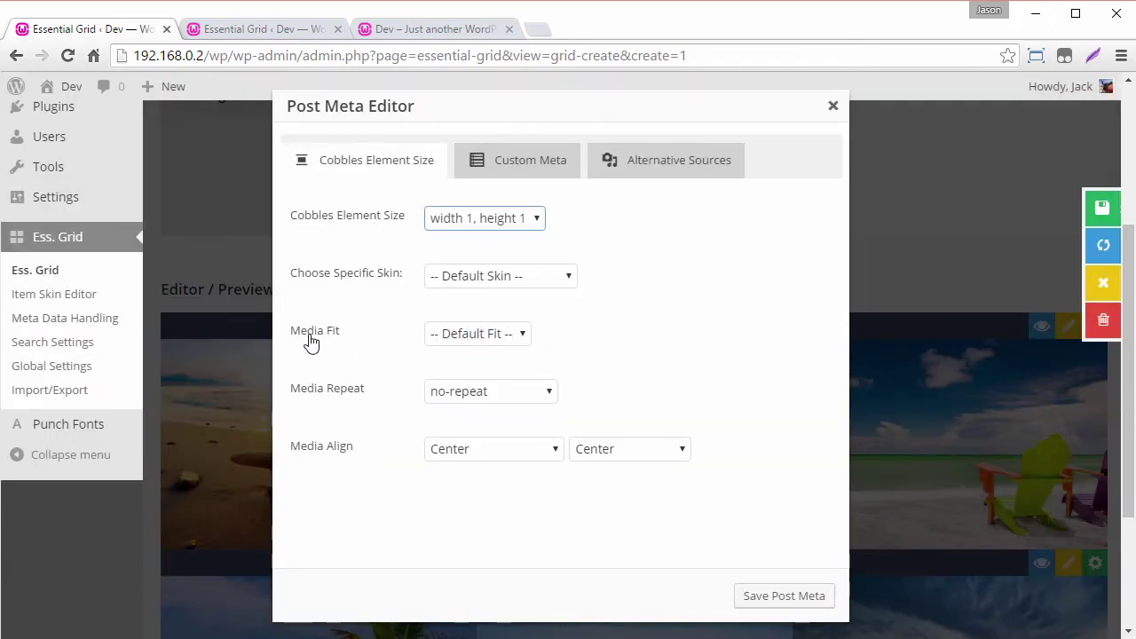
left_click(480, 340)
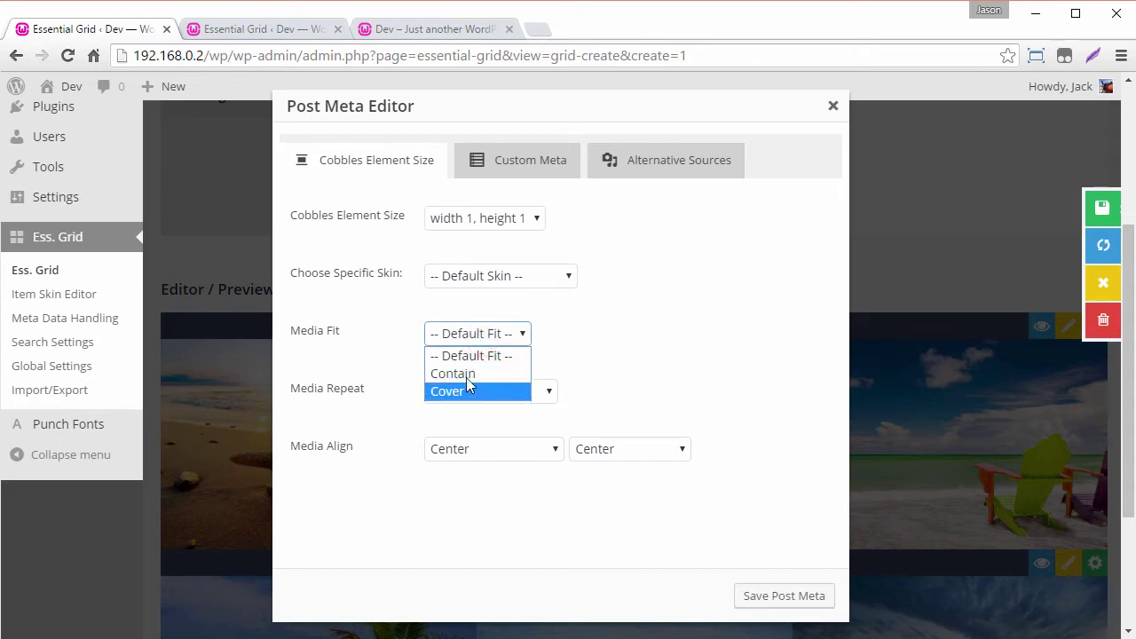
left_click(465, 372)
left_click(783, 597)
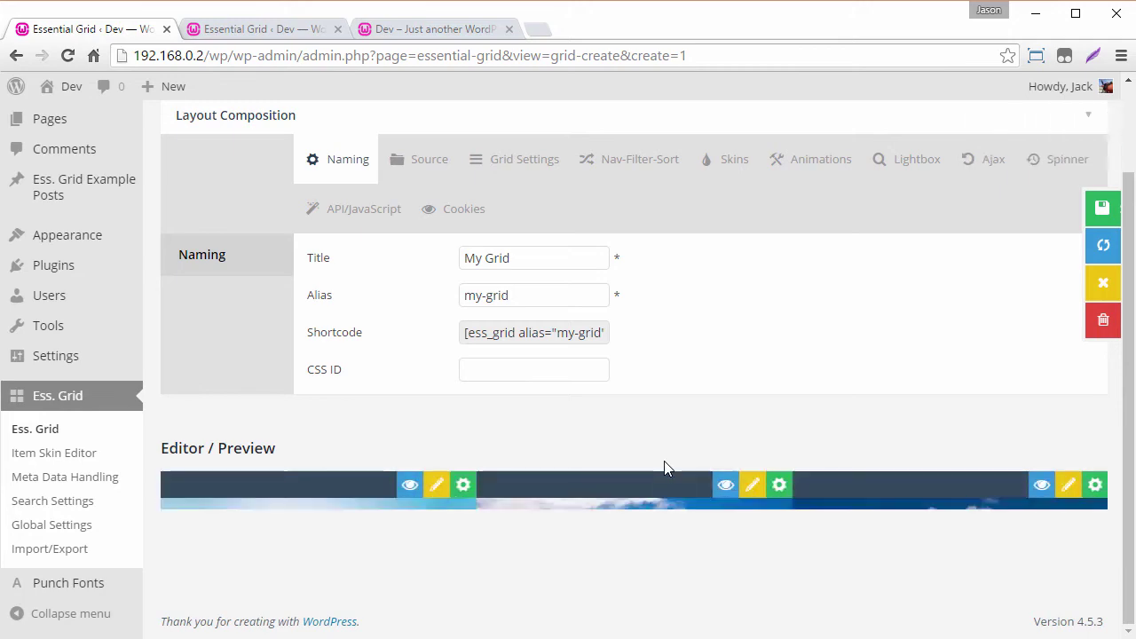
left_click(1096, 212)
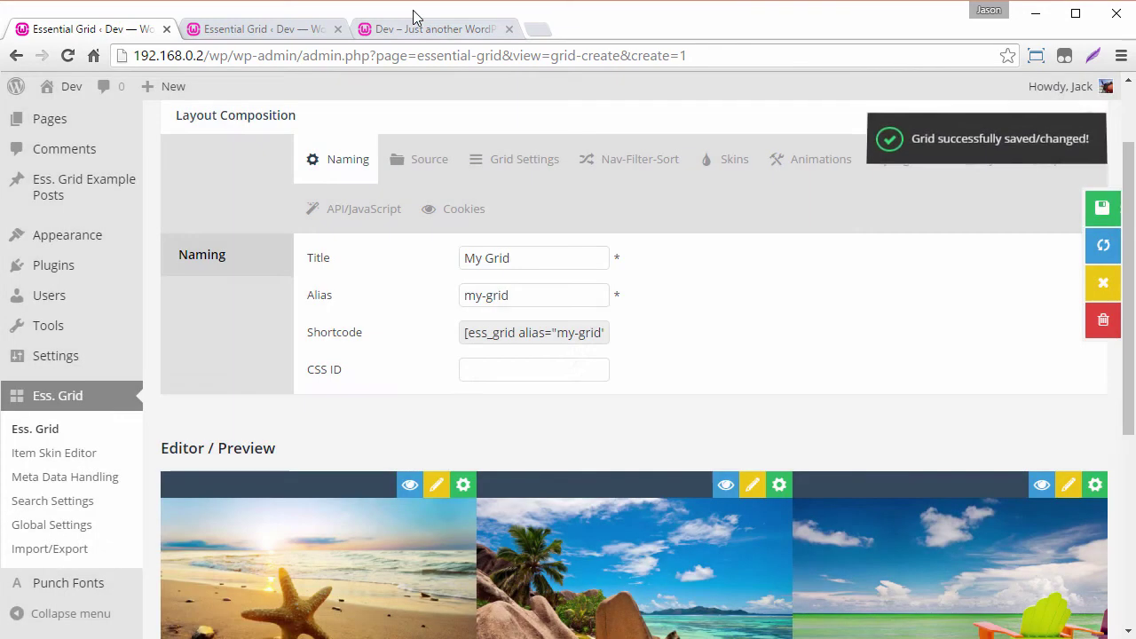
Step: Reload the published Home Page to examine how the starfish image fits compared with the other grid items
left_click(417, 29)
left_click(68, 56)
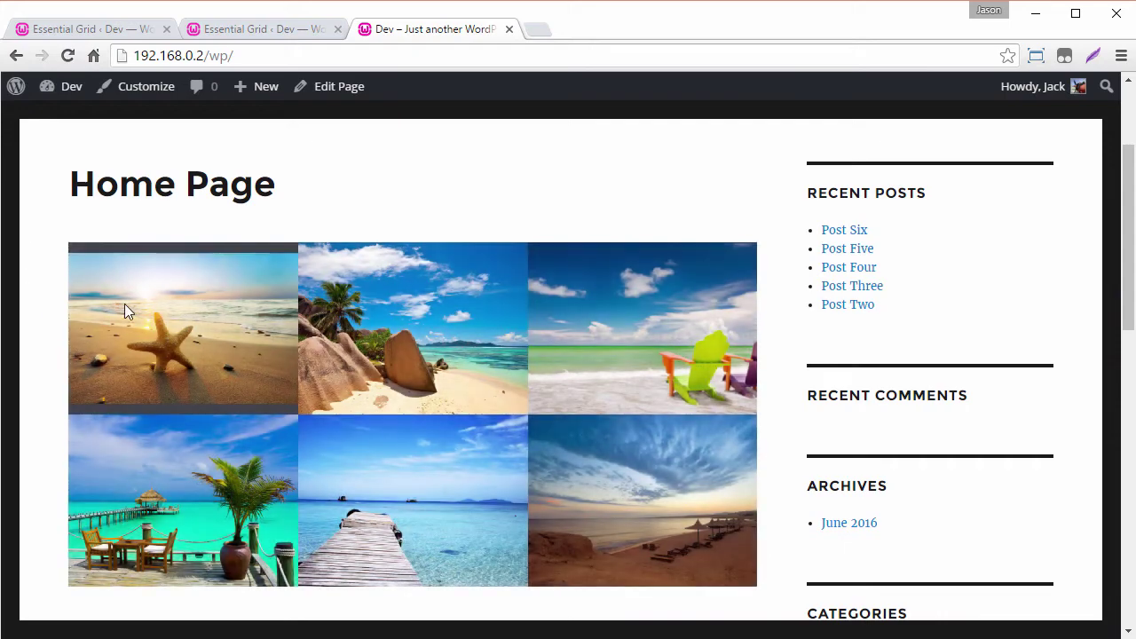
mouse_move(142, 315)
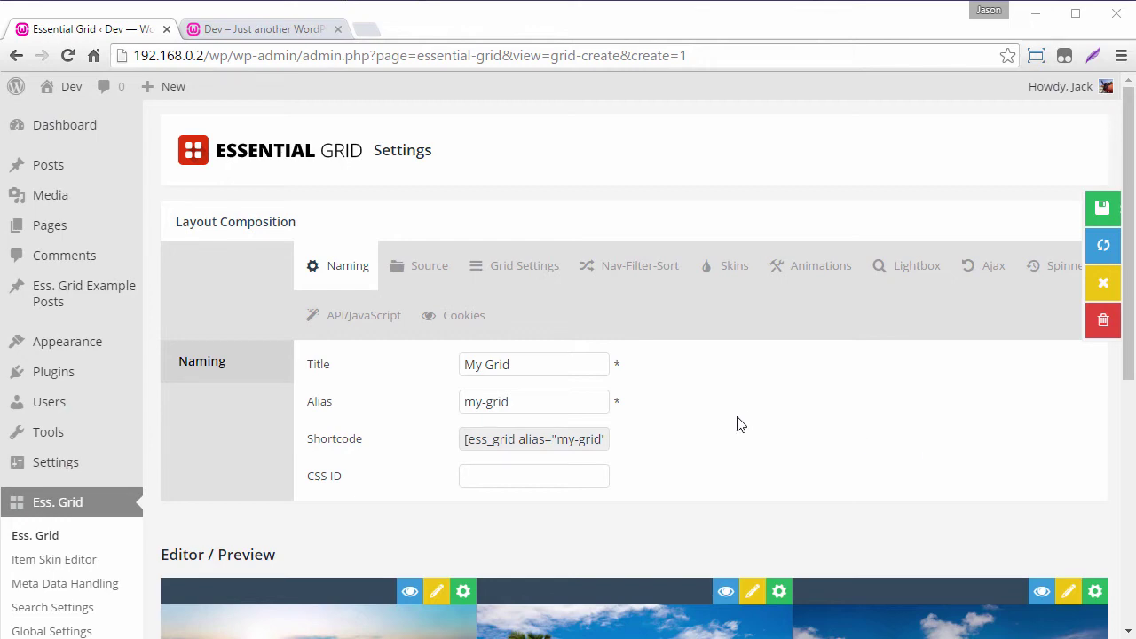
Step: Set My Grid's layout to Masonry, choose the Hayes masonry item skin and save the grid
left_click(509, 269)
left_click(527, 403)
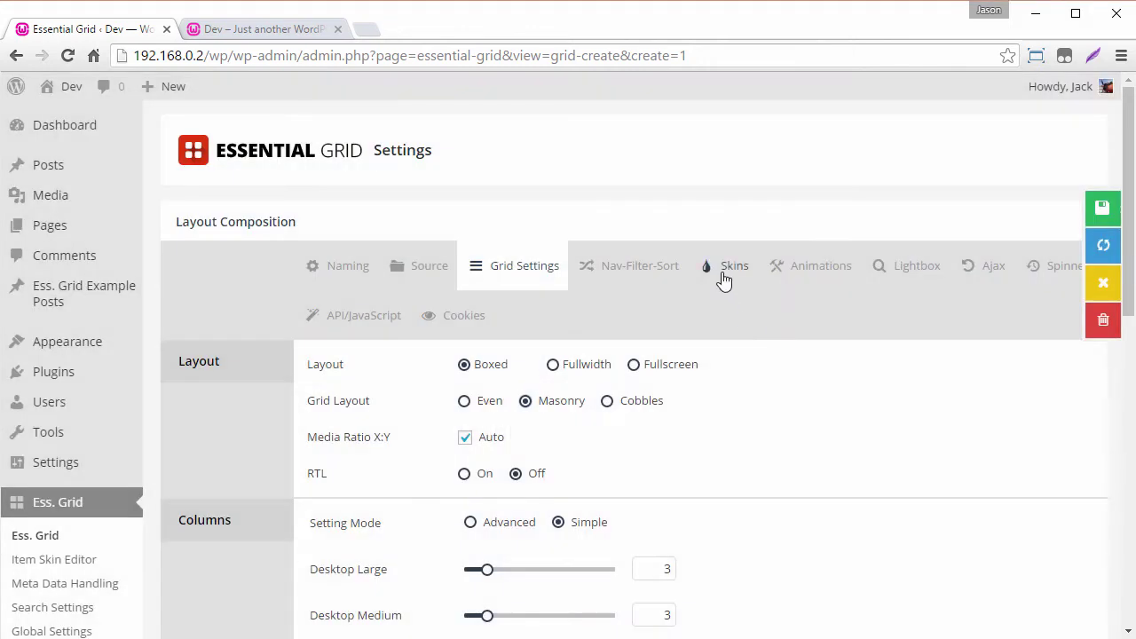
left_click(723, 276)
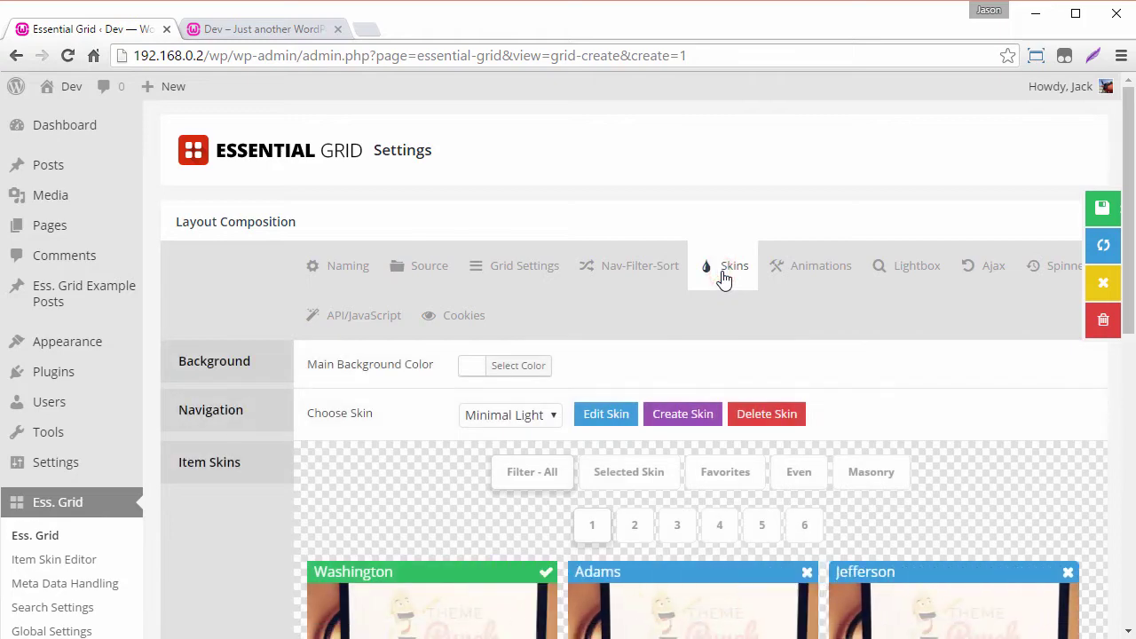
scroll(439, 278, "down", 3)
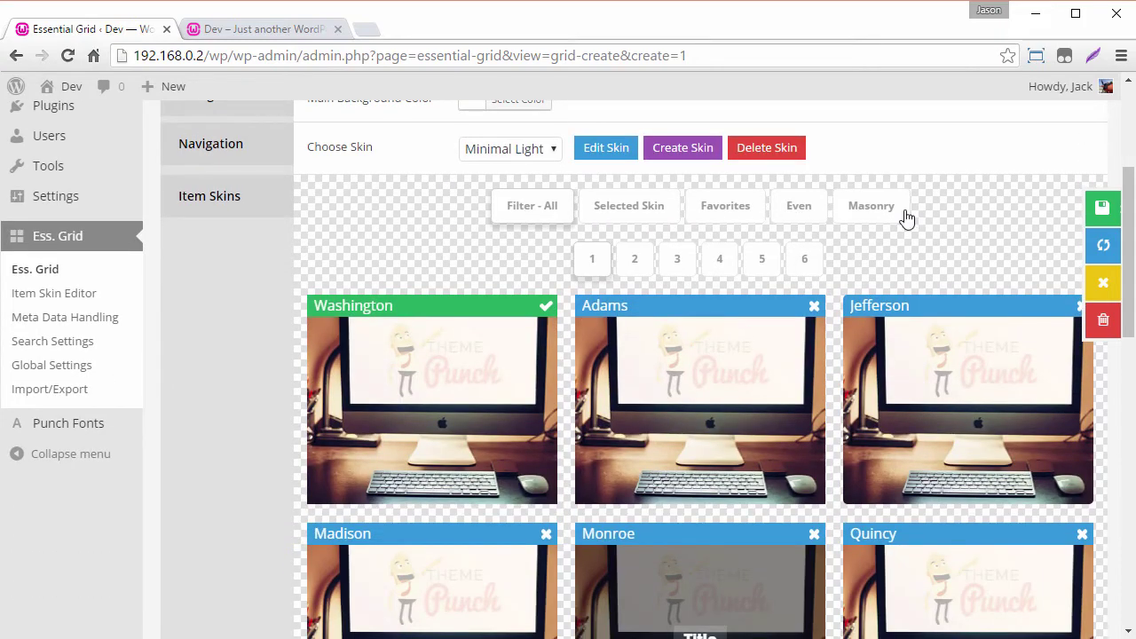
left_click(875, 211)
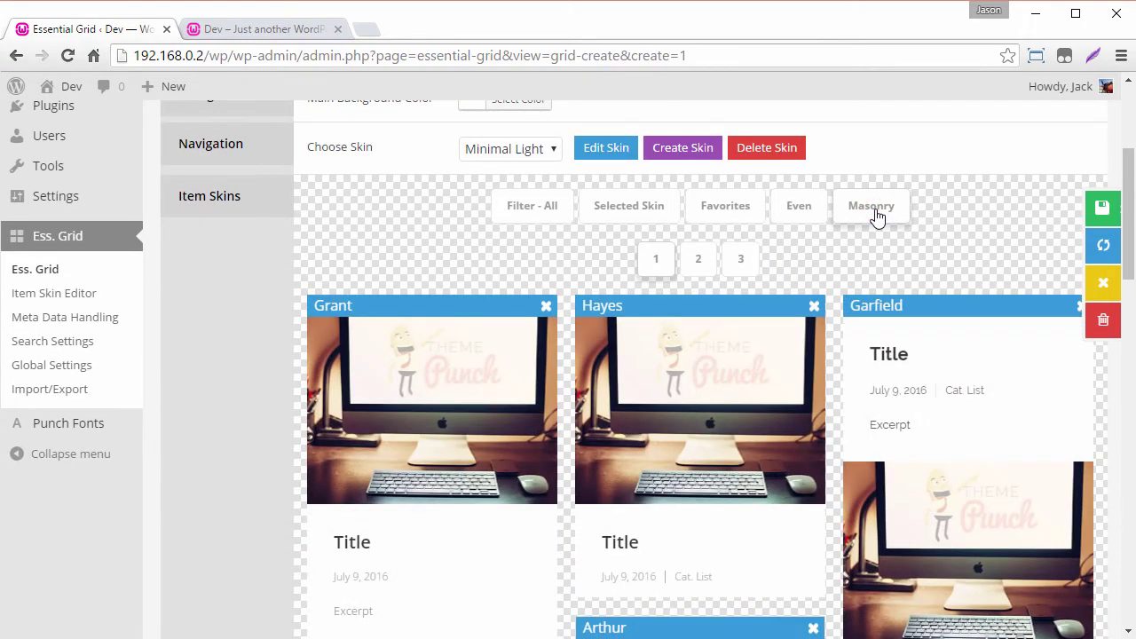
left_click(713, 298)
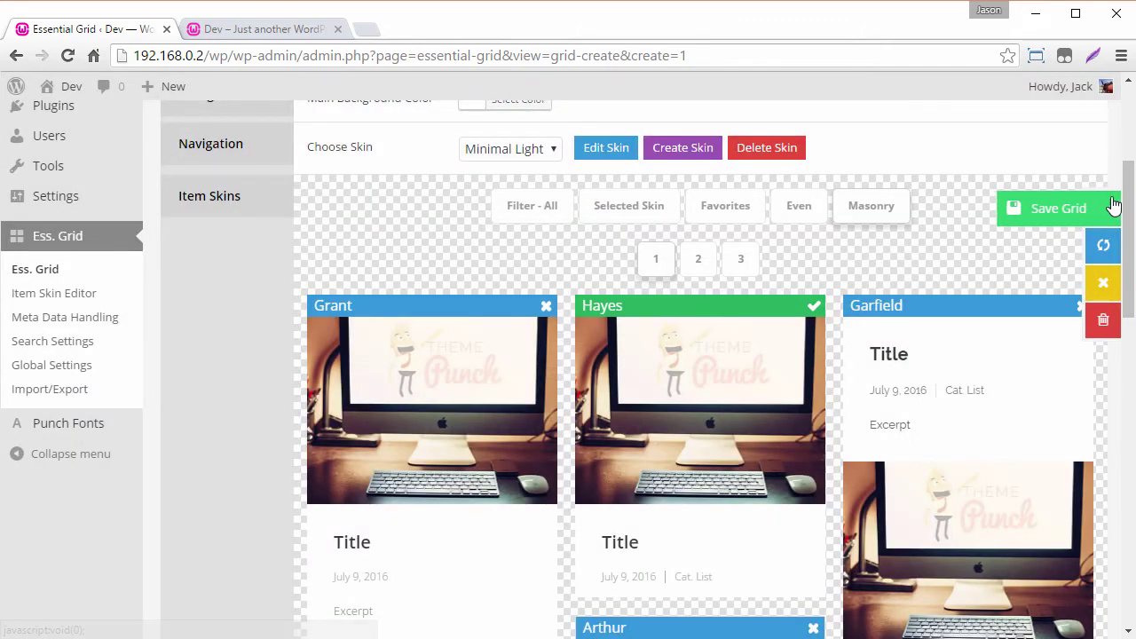
left_click(1084, 206)
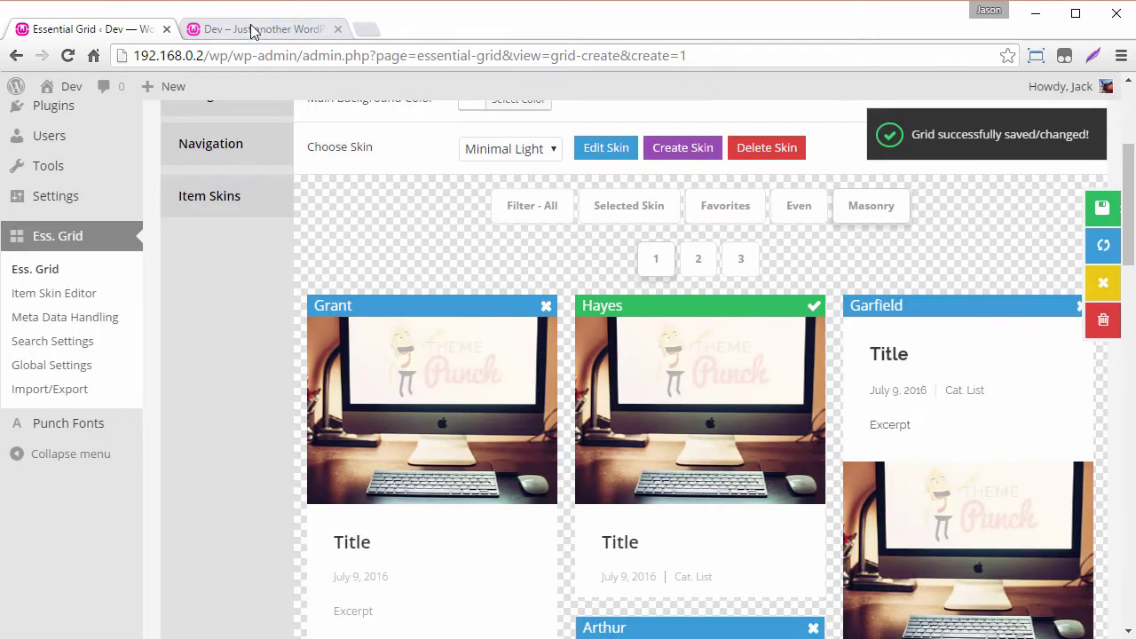
Step: Reload the published Home Page to examine the masonry grid's image heights with the Hayes skin
left_click(251, 28)
left_click(68, 54)
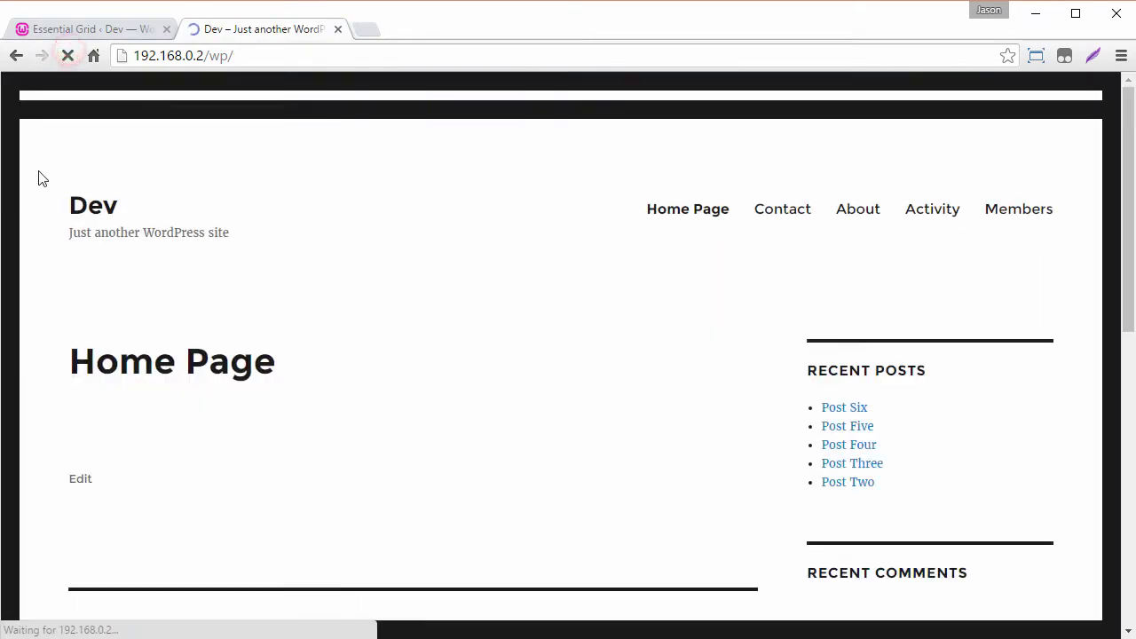
scroll(38, 178, "down", 2)
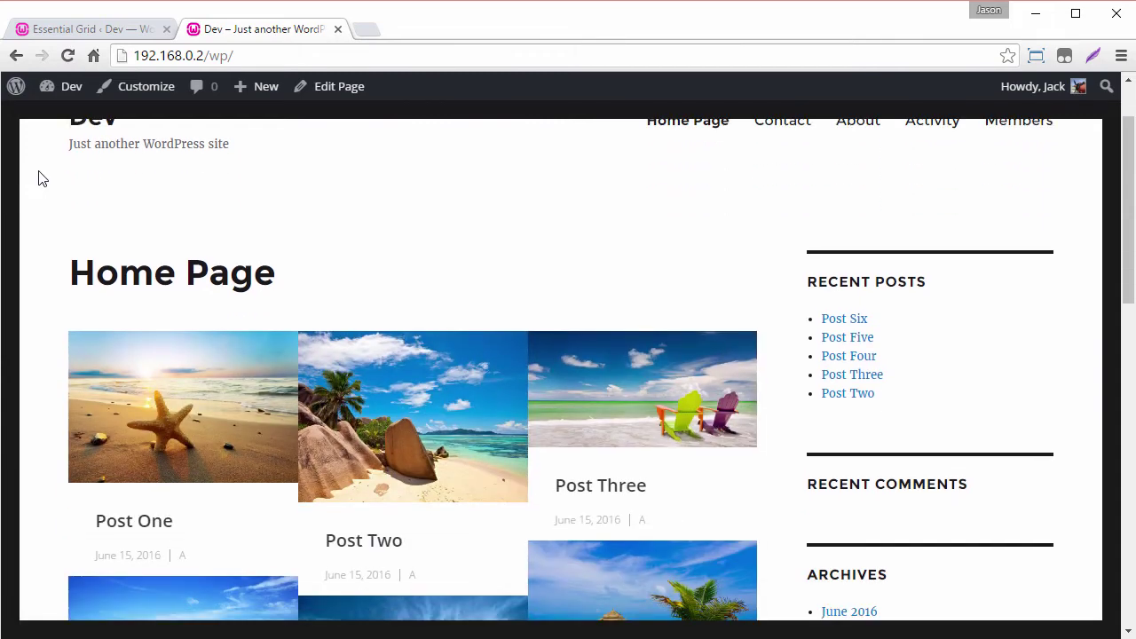
scroll(49, 242, "down", 2)
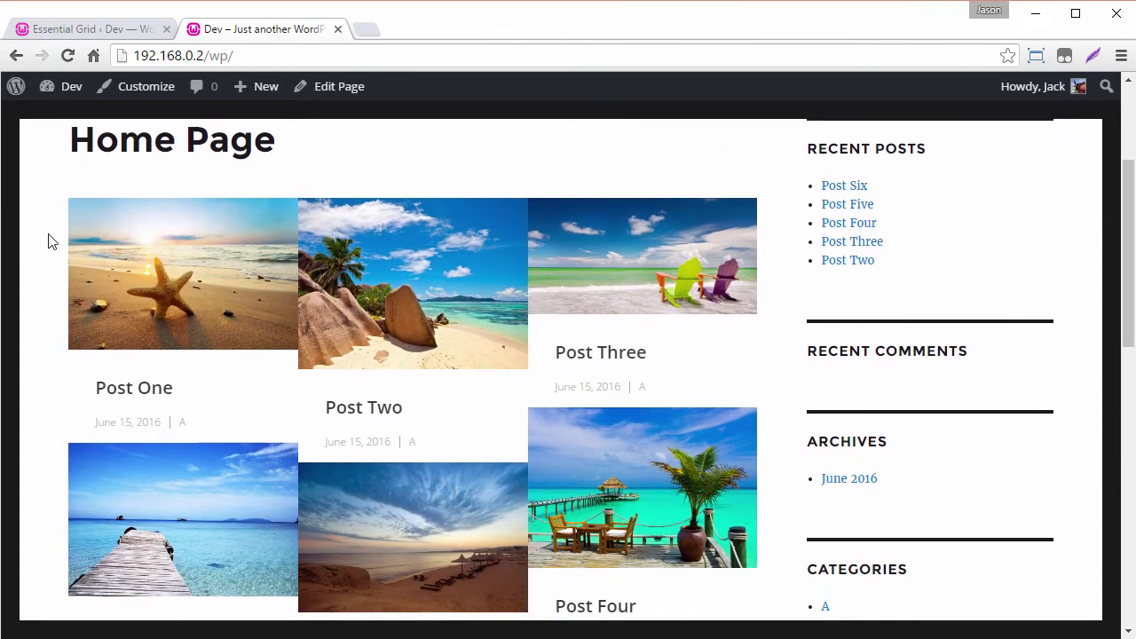
scroll(49, 241, "up", 2)
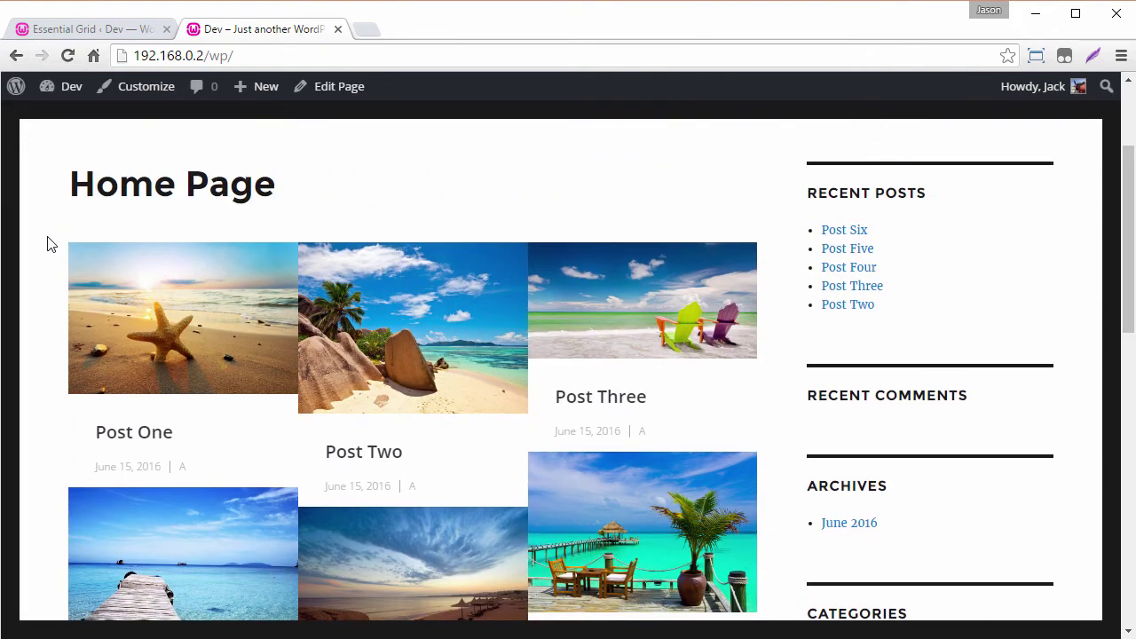
Step: Turn off the automatic media ratio for the masonry layout so it uses 4:3, and save the grid
left_click(55, 30)
scroll(223, 264, "up", 3)
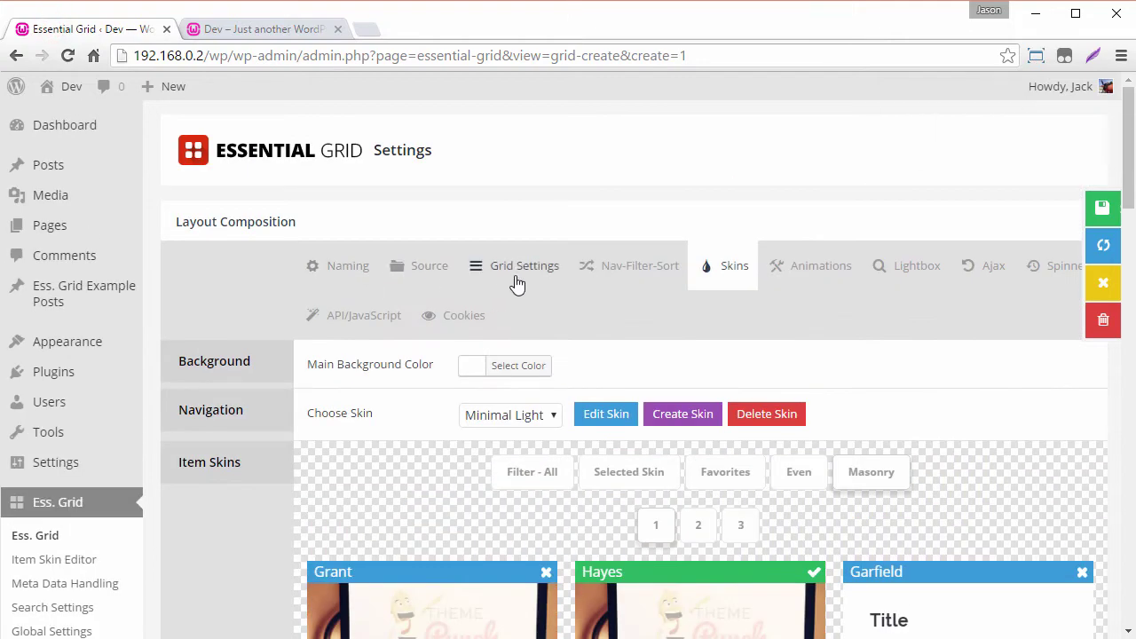
left_click(517, 282)
mouse_move(352, 441)
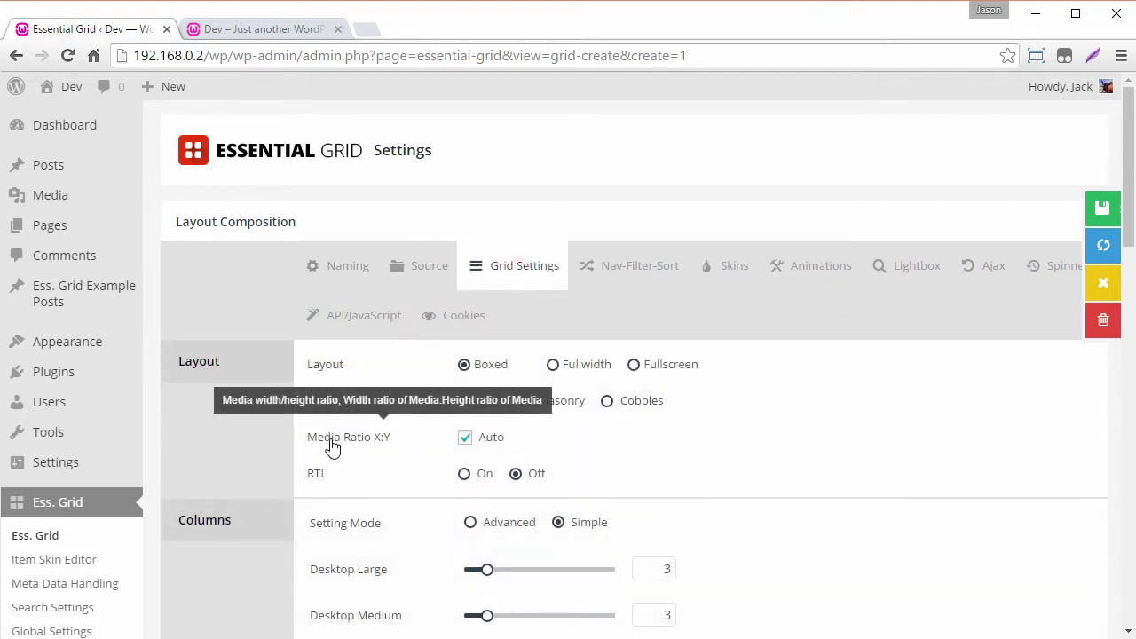
left_click(465, 438)
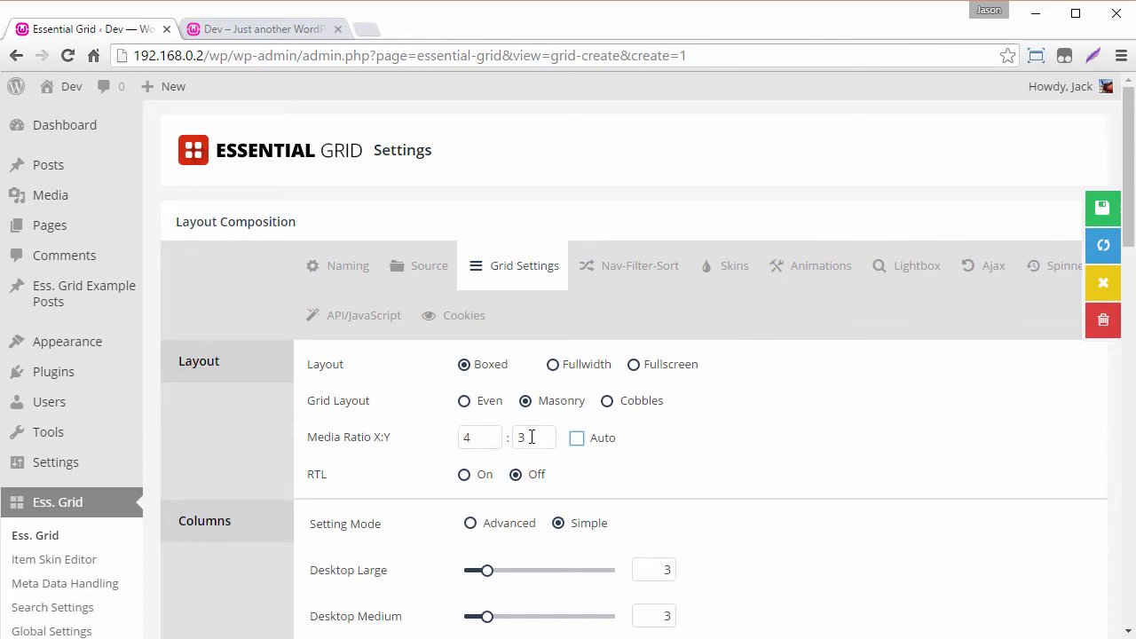
left_click(1088, 213)
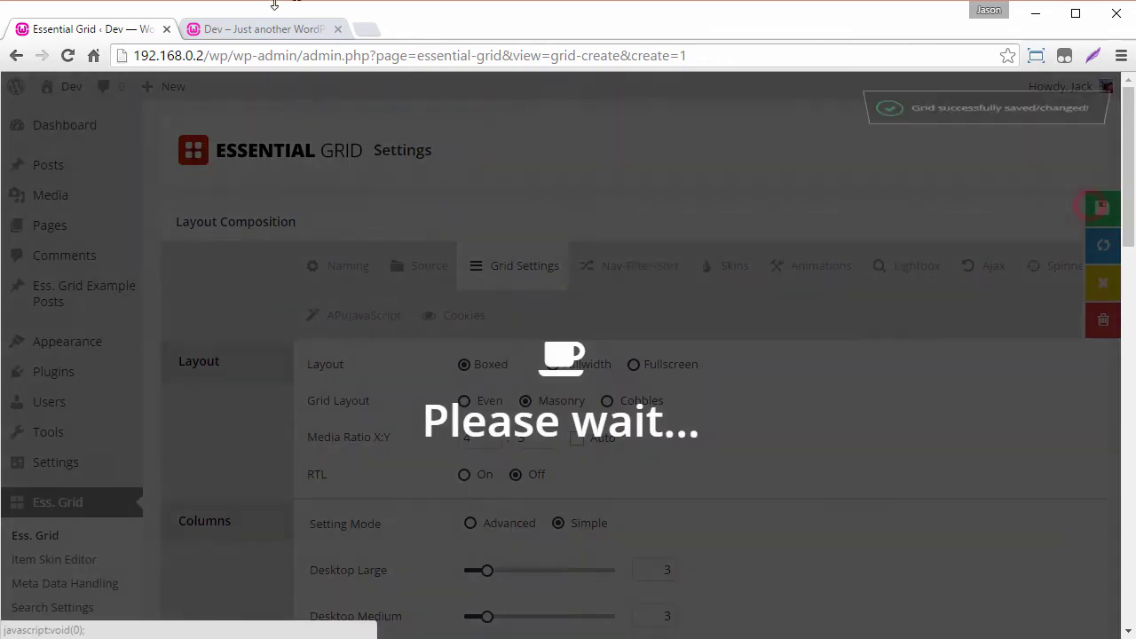
Step: Reload the published Home Page to examine the masonry items with the fixed 4:3 media ratio
left_click(250, 31)
left_click(67, 56)
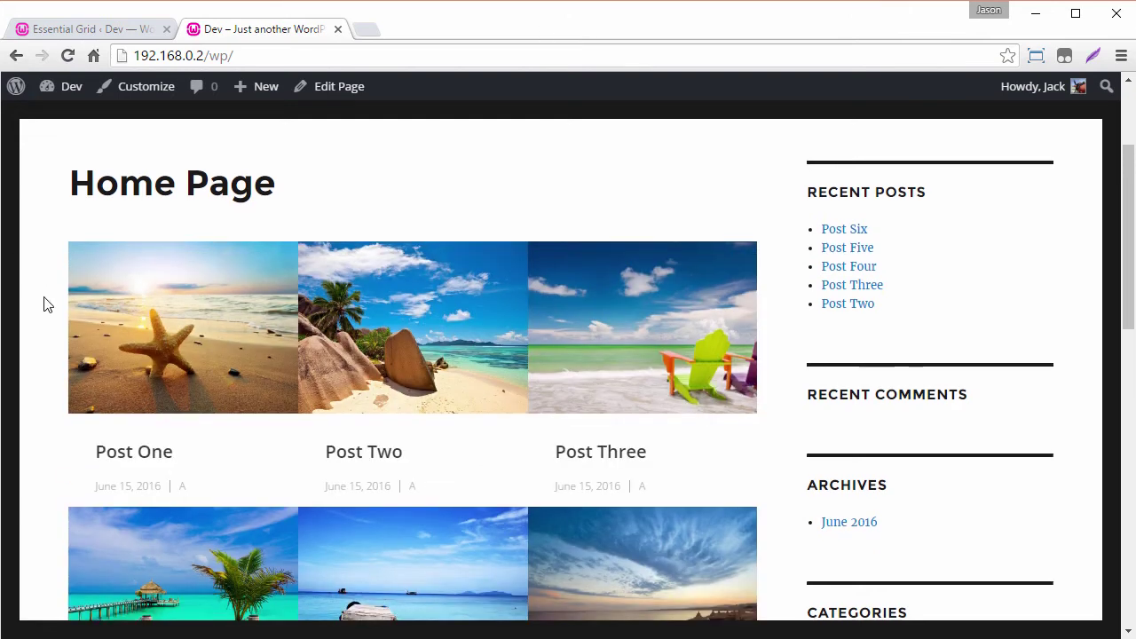
scroll(43, 302, "down", 4)
scroll(43, 302, "up", 3)
scroll(43, 303, "up", 2)
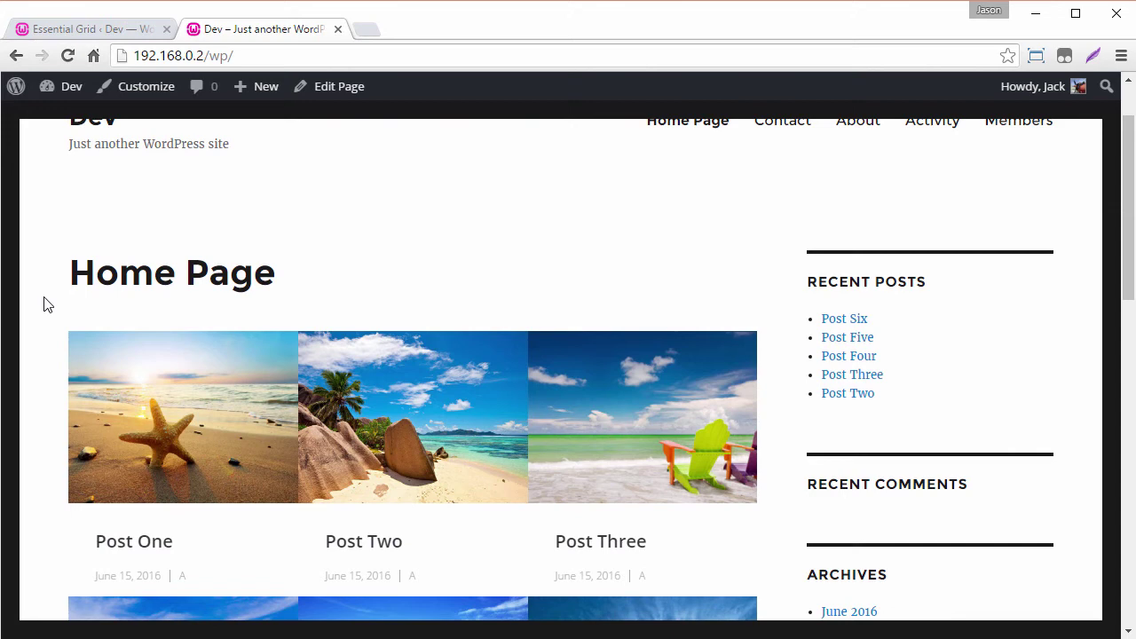
scroll(47, 305, "down", 1)
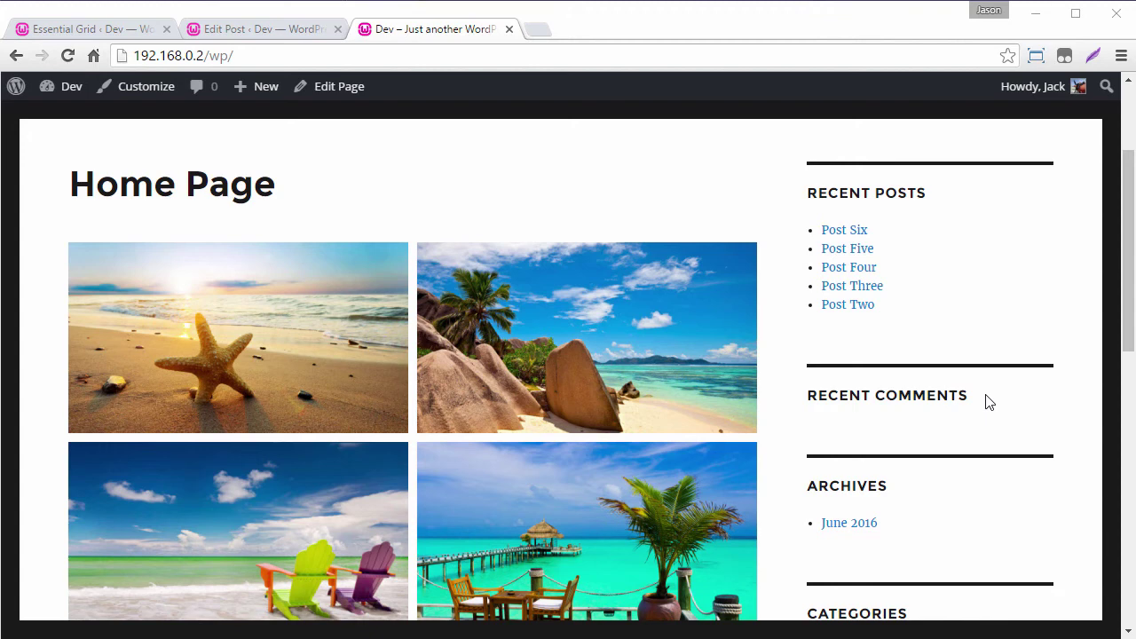
Step: Examine the hover overlays of the Post One and Post Two video items on the Home Page
mouse_move(303, 347)
mouse_move(464, 347)
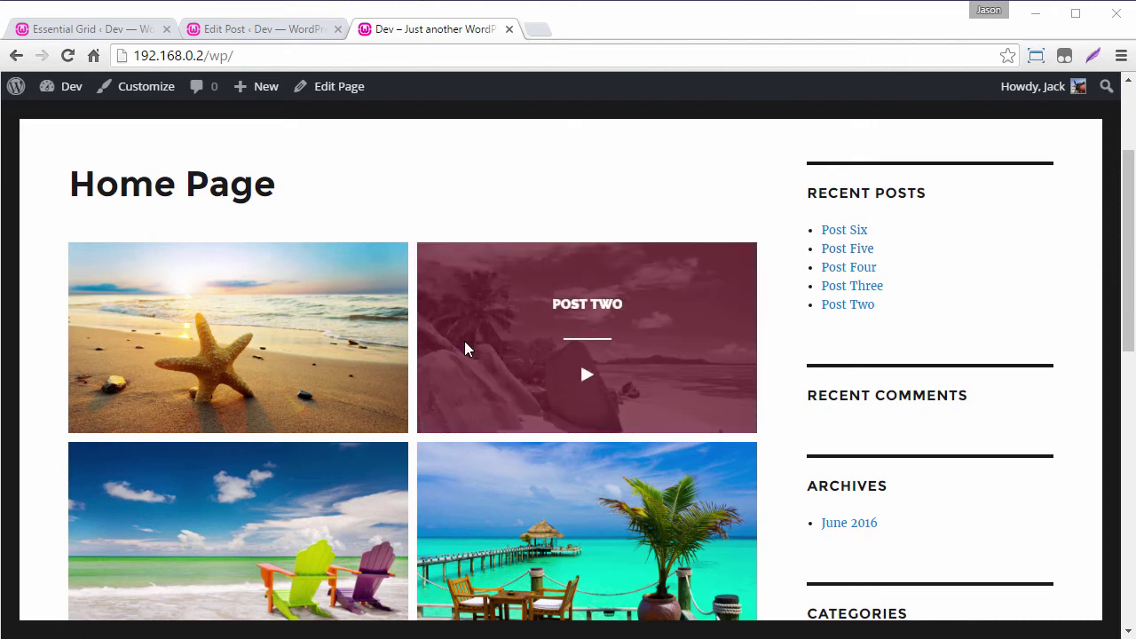
mouse_move(371, 370)
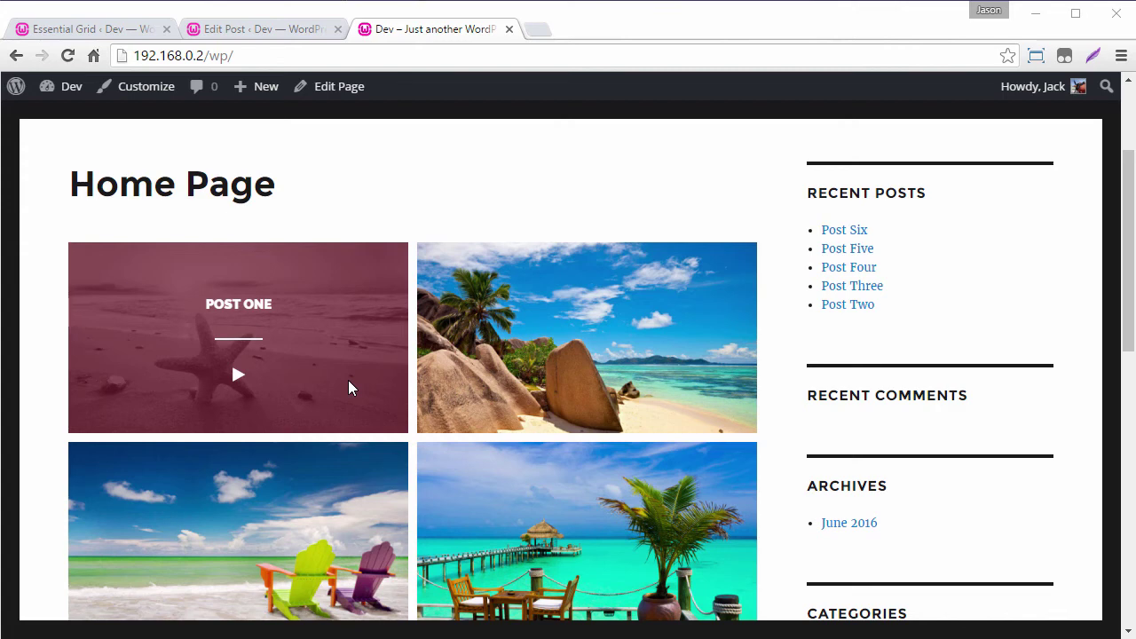
Step: Enable YouTube Thumbnail and Vimeo Thumbnail in the optional audio/video image order, move Featured Image below them and save the grid
left_click(100, 29)
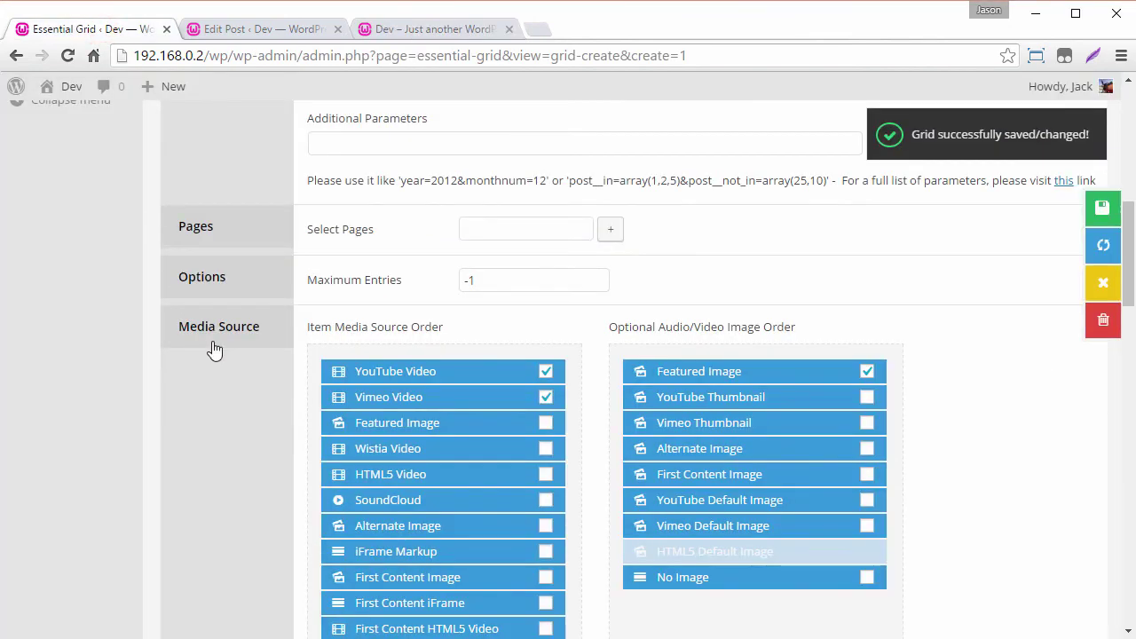
scroll(216, 350, "up", 10)
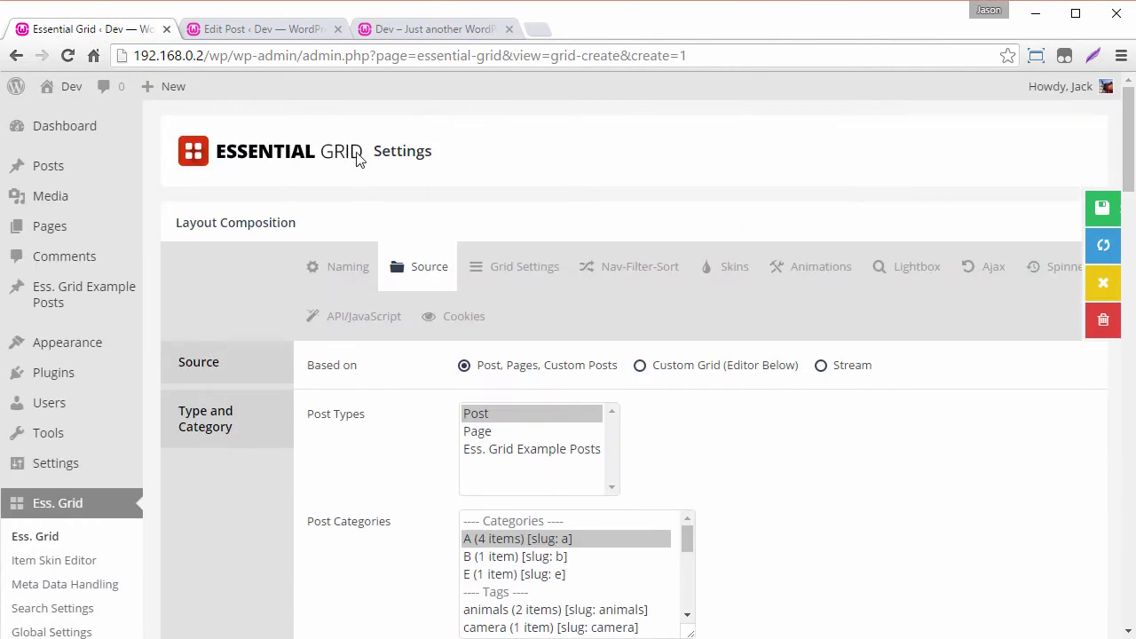
scroll(405, 211, "down", 7)
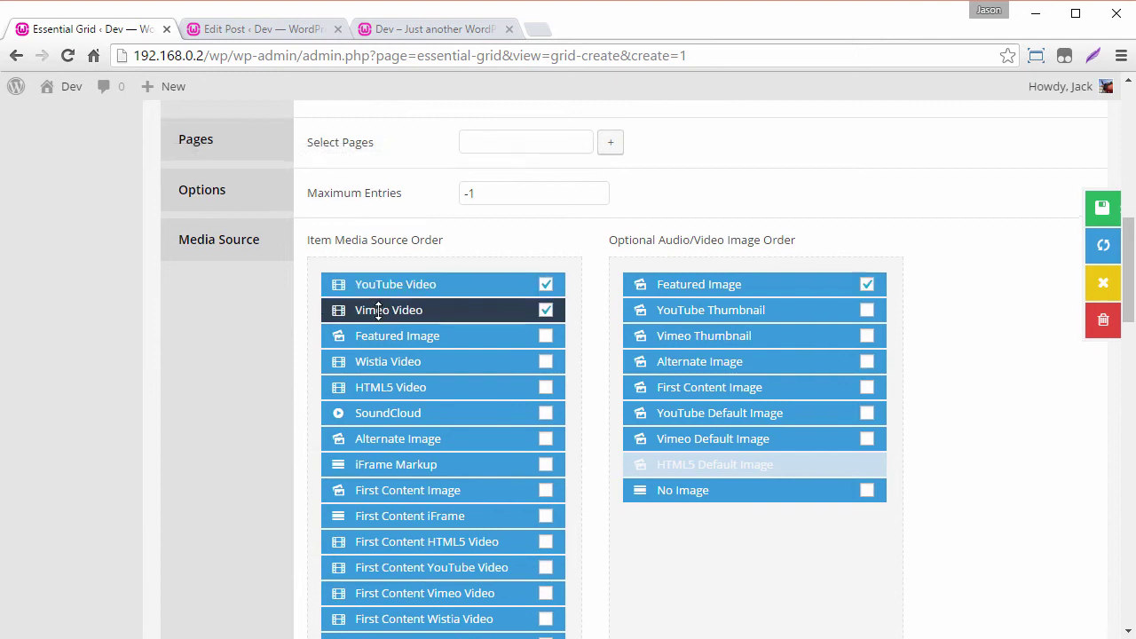
scroll(379, 310, "up", 1)
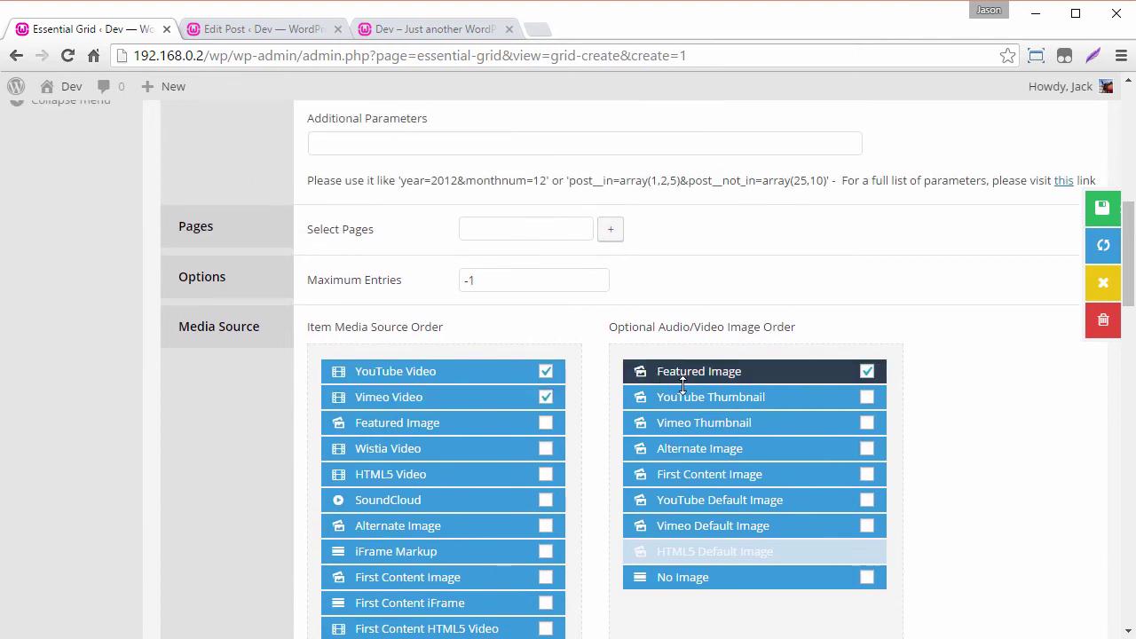
left_click(867, 398)
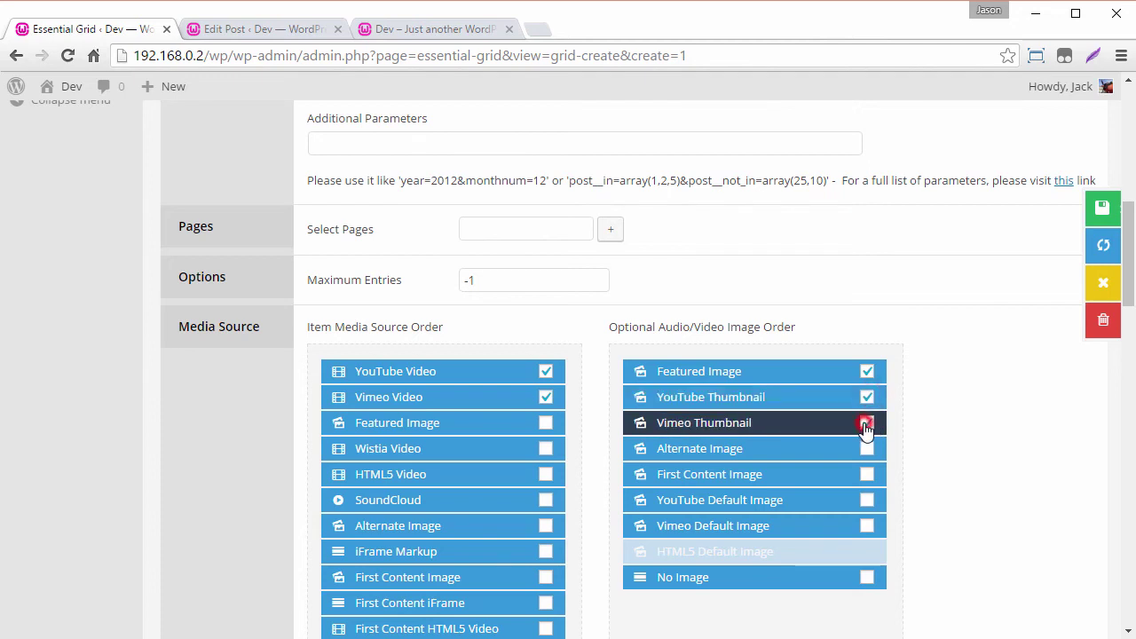
left_click(866, 425)
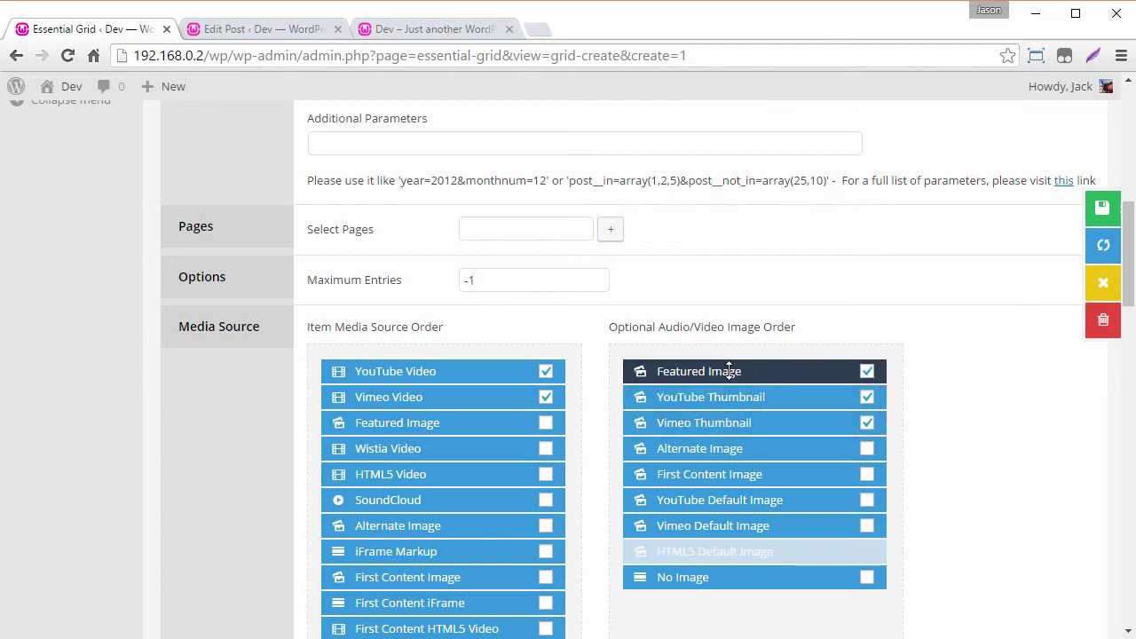
left_click_drag(730, 371, 725, 422)
left_click(1102, 209)
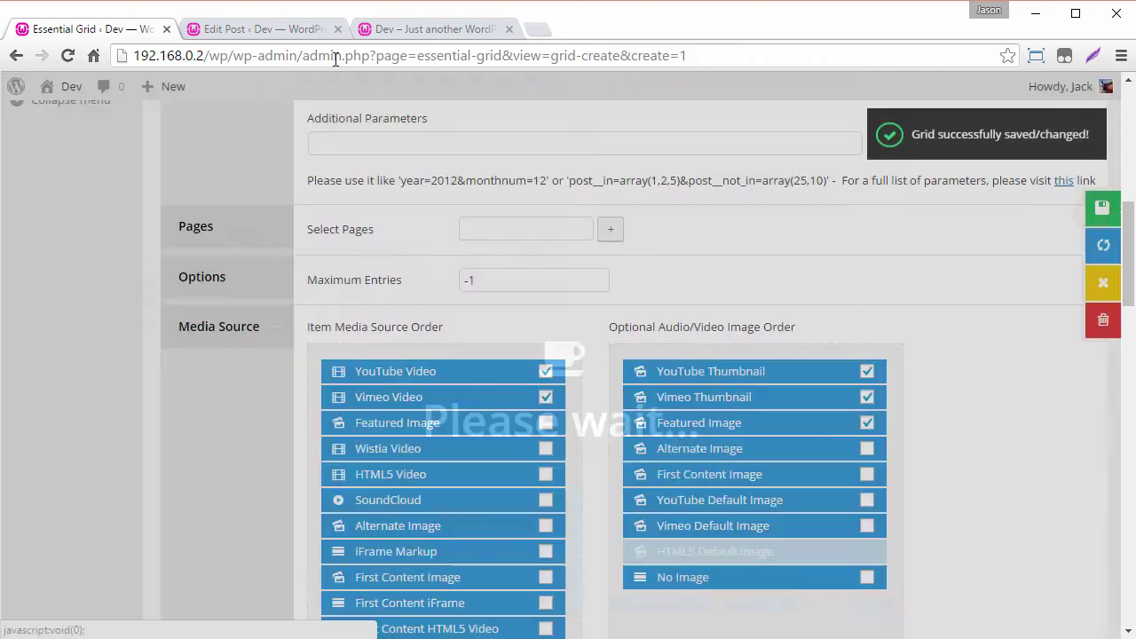
Step: Reload the published Home Page to examine which poster images the video items use
left_click(404, 28)
left_click(67, 55)
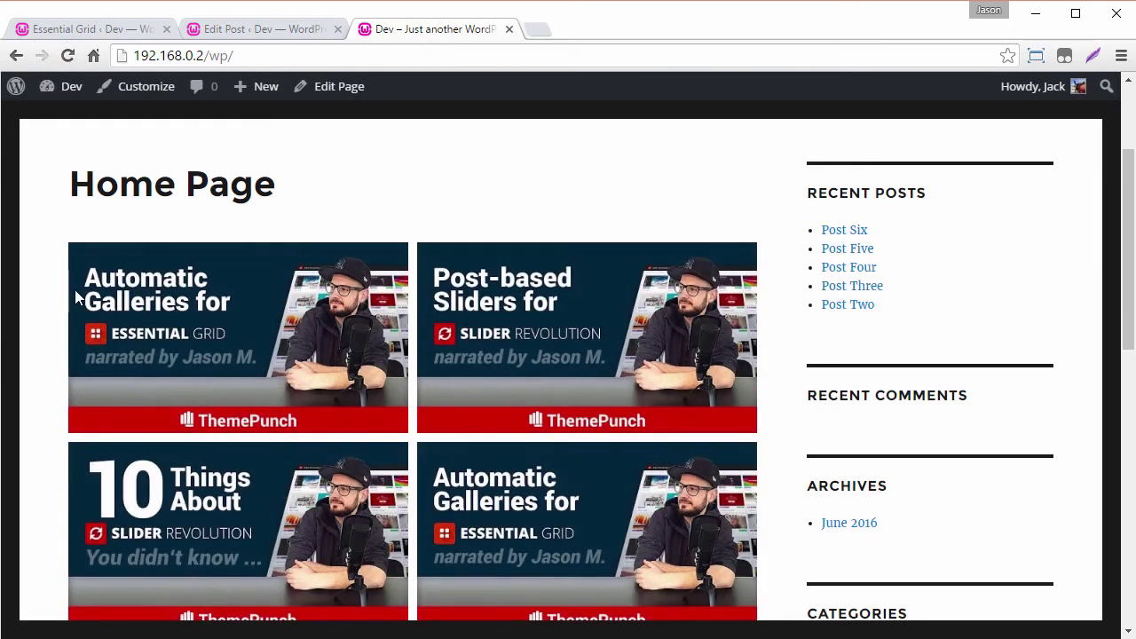
Step: Check the thumbnail poster images of all four video items on the Home Page, including their overlays
mouse_move(147, 352)
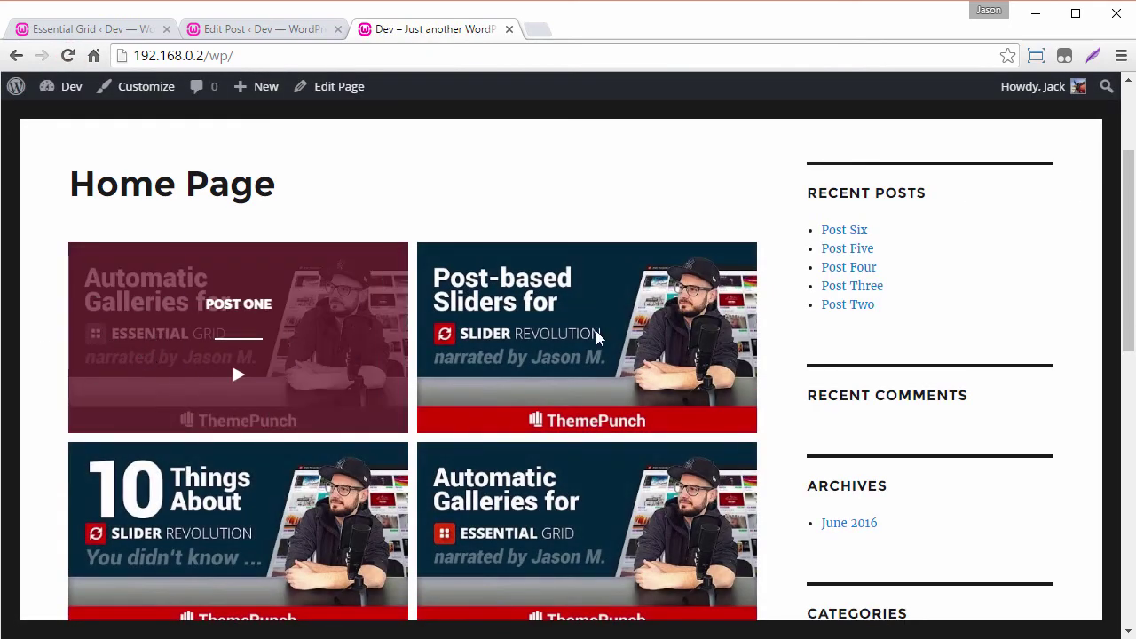
mouse_move(527, 332)
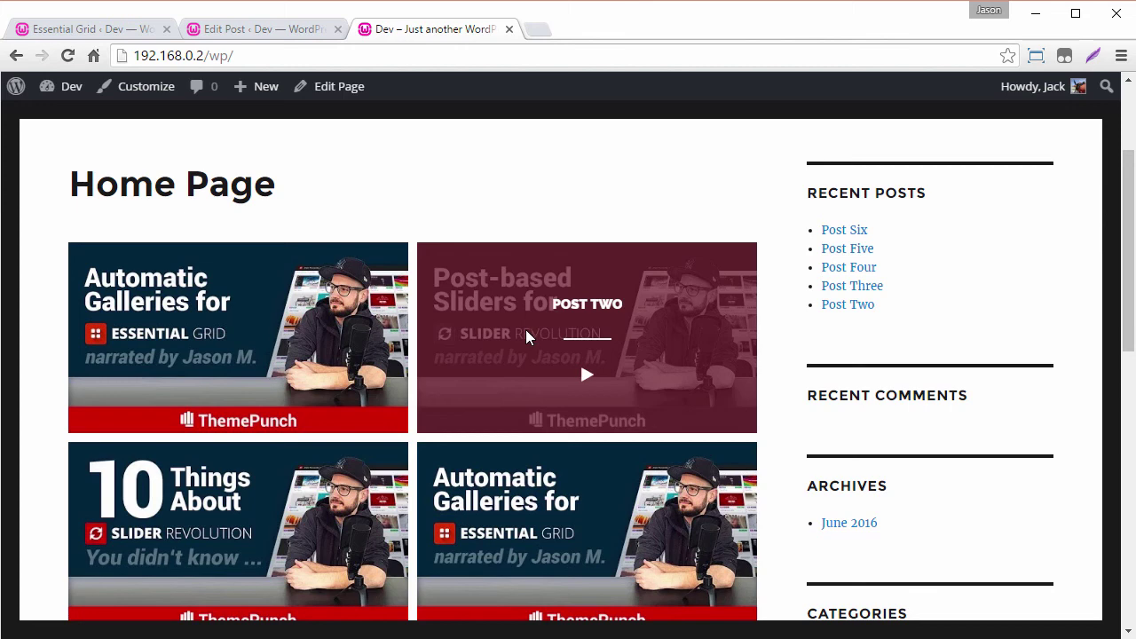
scroll(526, 331, "down", 1)
mouse_move(512, 414)
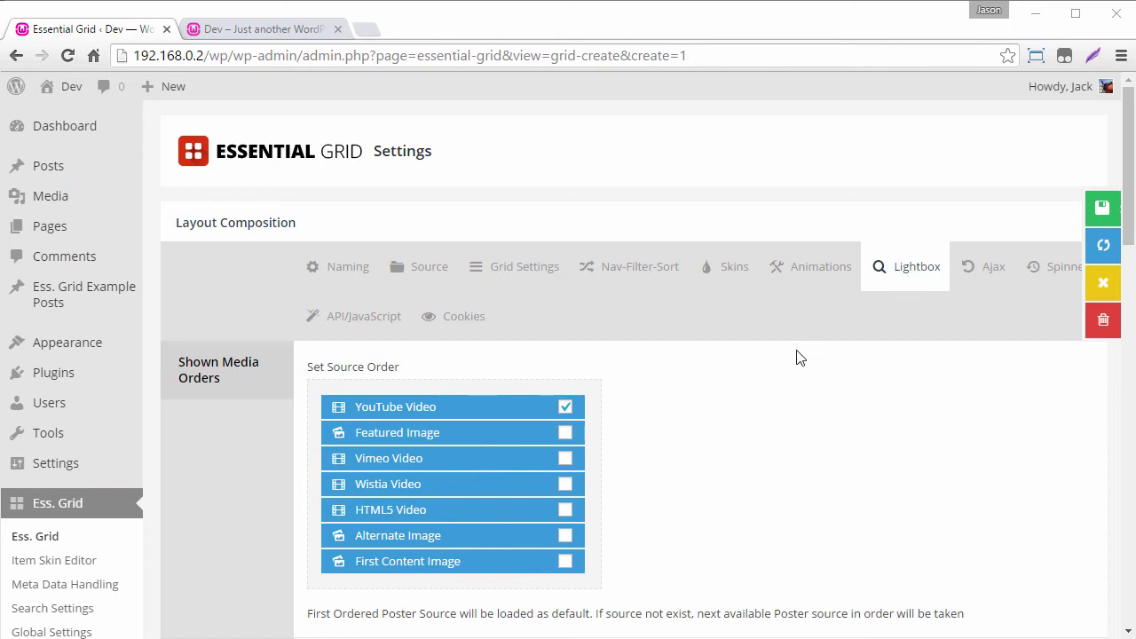
Step: Review the grid's Lightbox settings, from gallery mode, layout and spacing through effects, sizing, AutoPlay and navigation
scroll(796, 357, "down", 3)
scroll(781, 358, "down", 1)
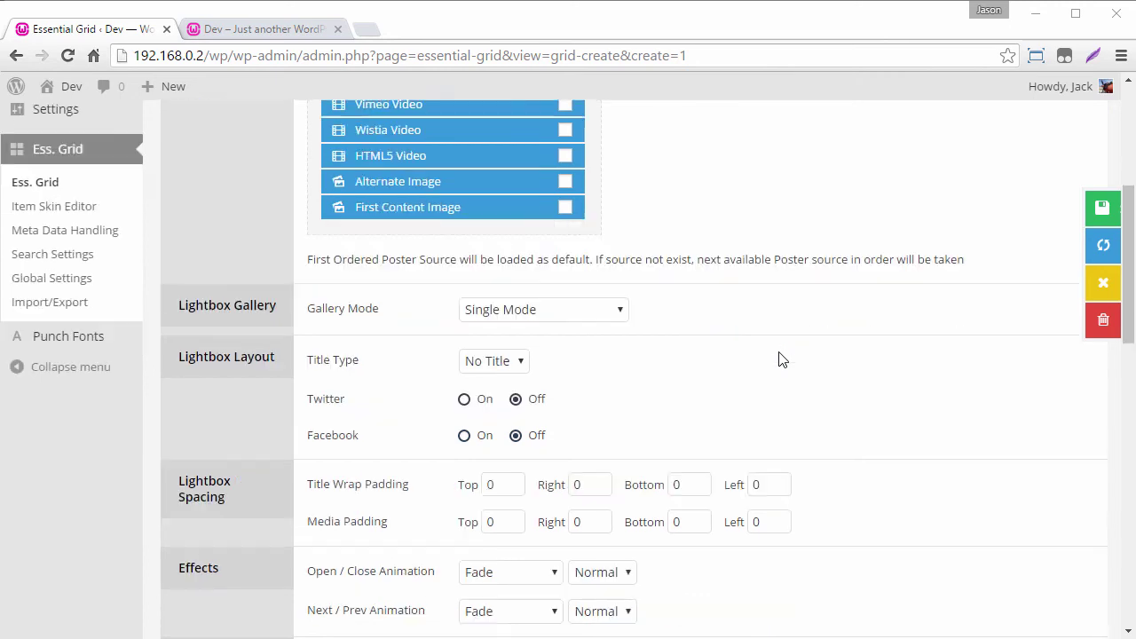
scroll(781, 359, "down", 5)
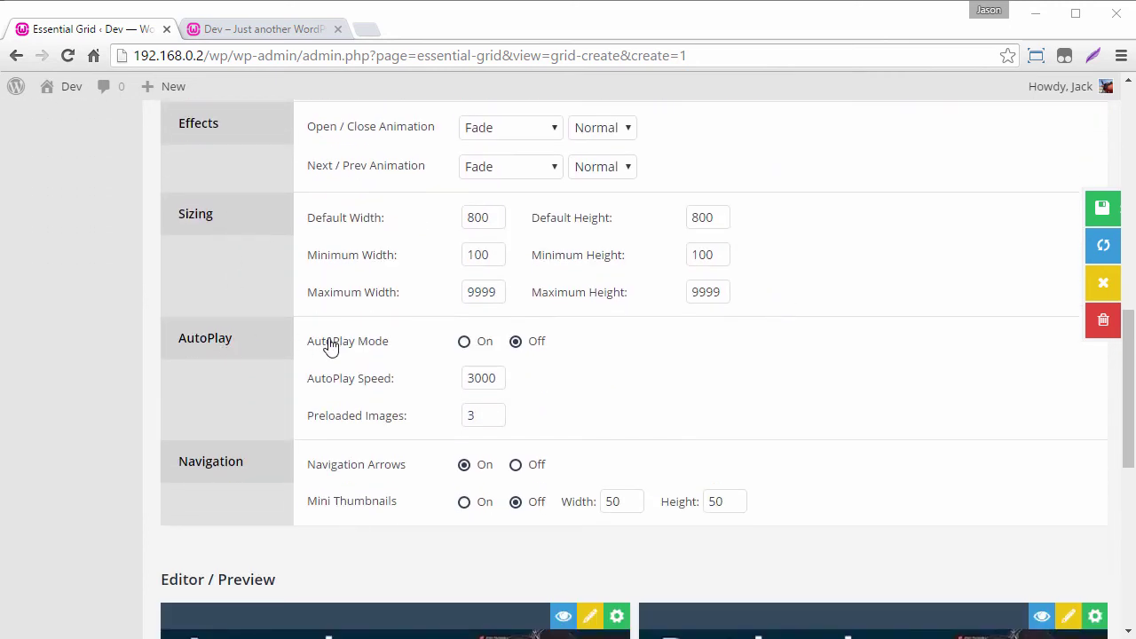
scroll(732, 403, "up", 1)
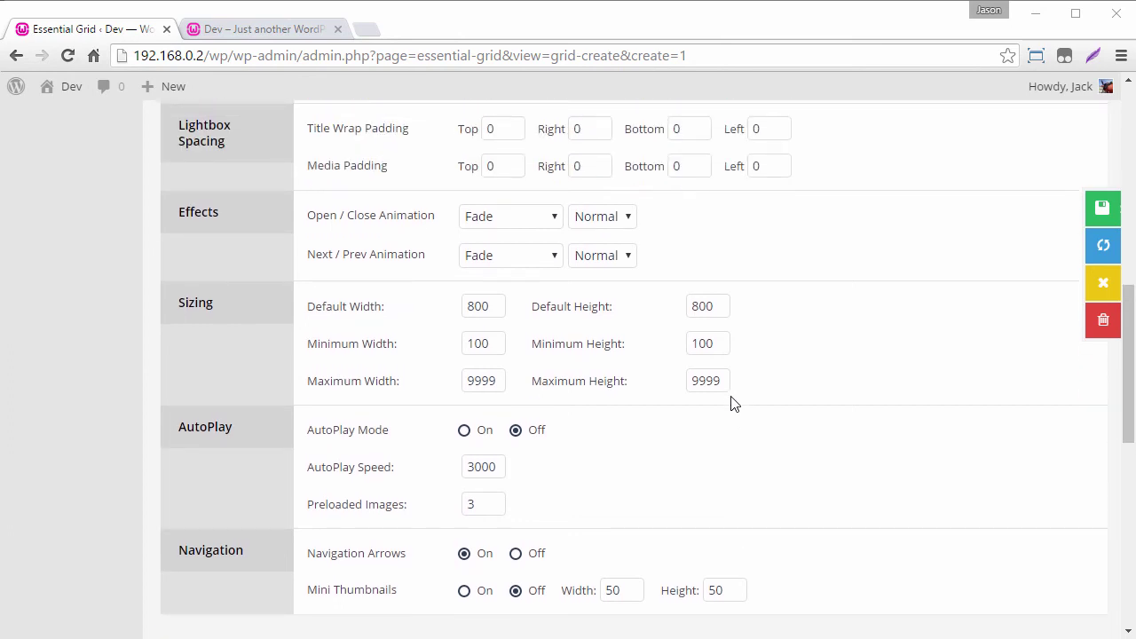
double_click(494, 468)
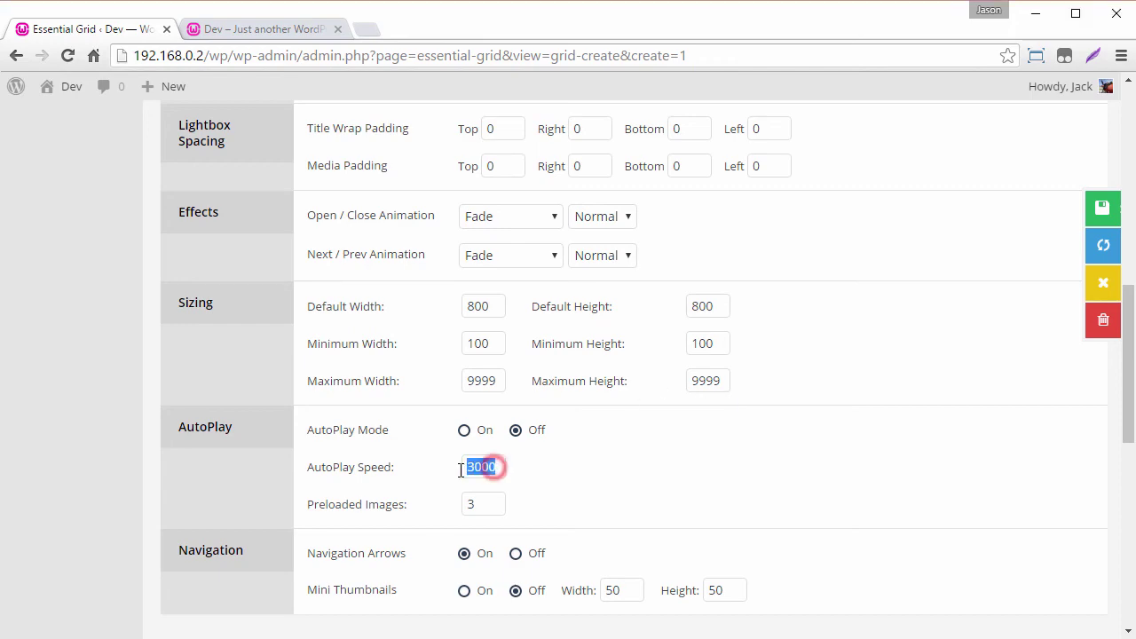
left_click(545, 476)
Step: Play the Post One video in the Home Page lightbox and compare its size with the Lightbox sizing settings
left_click(226, 29)
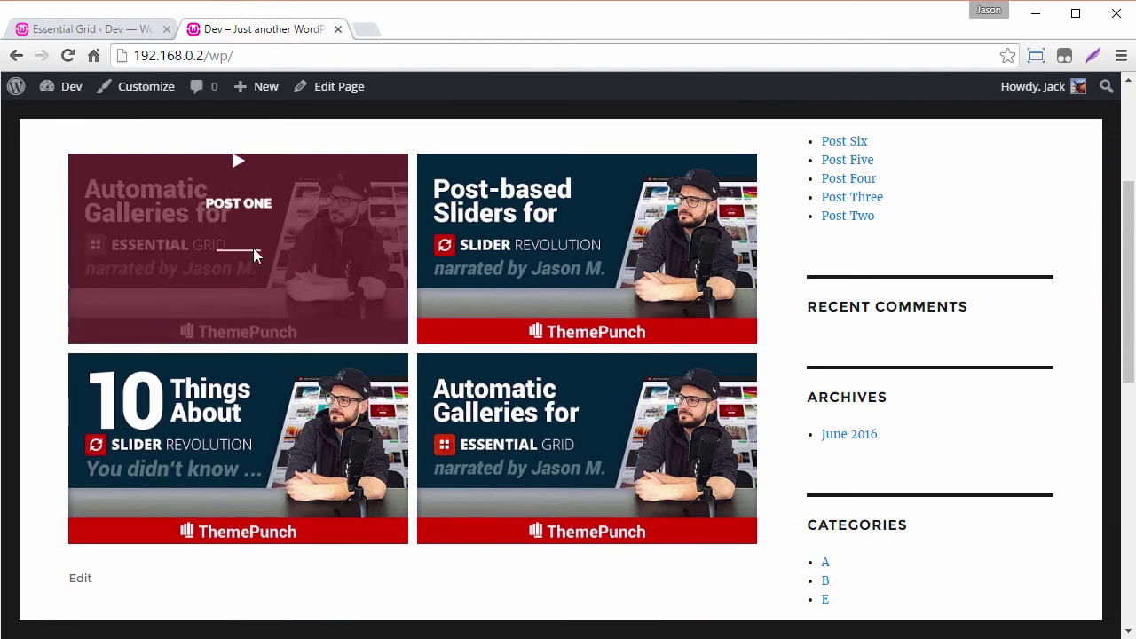
left_click(237, 289)
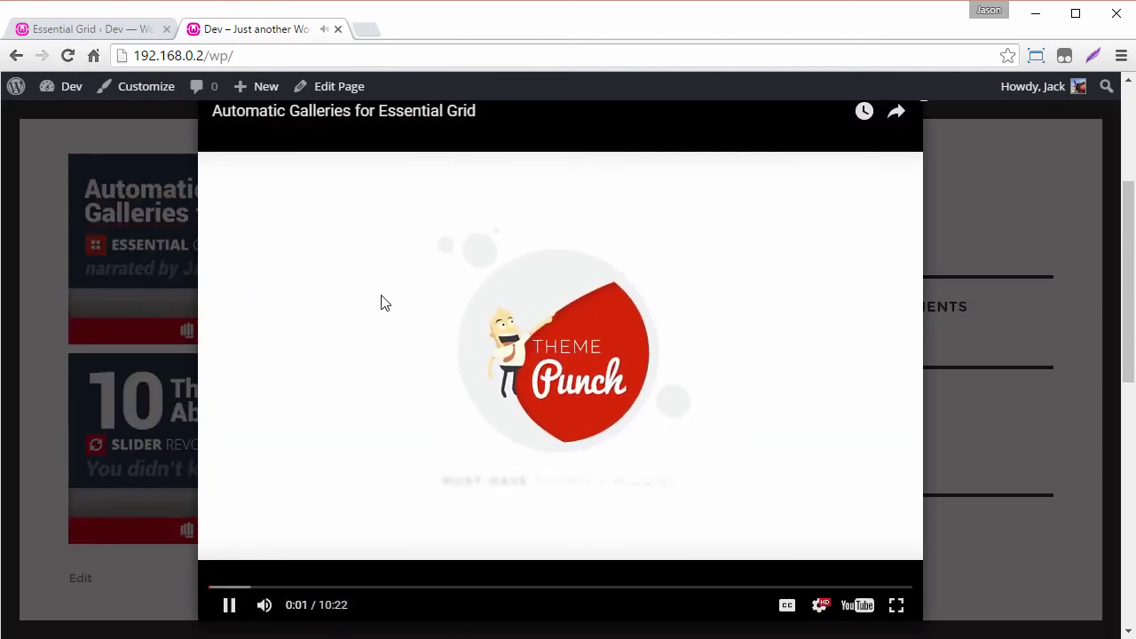
left_click(72, 28)
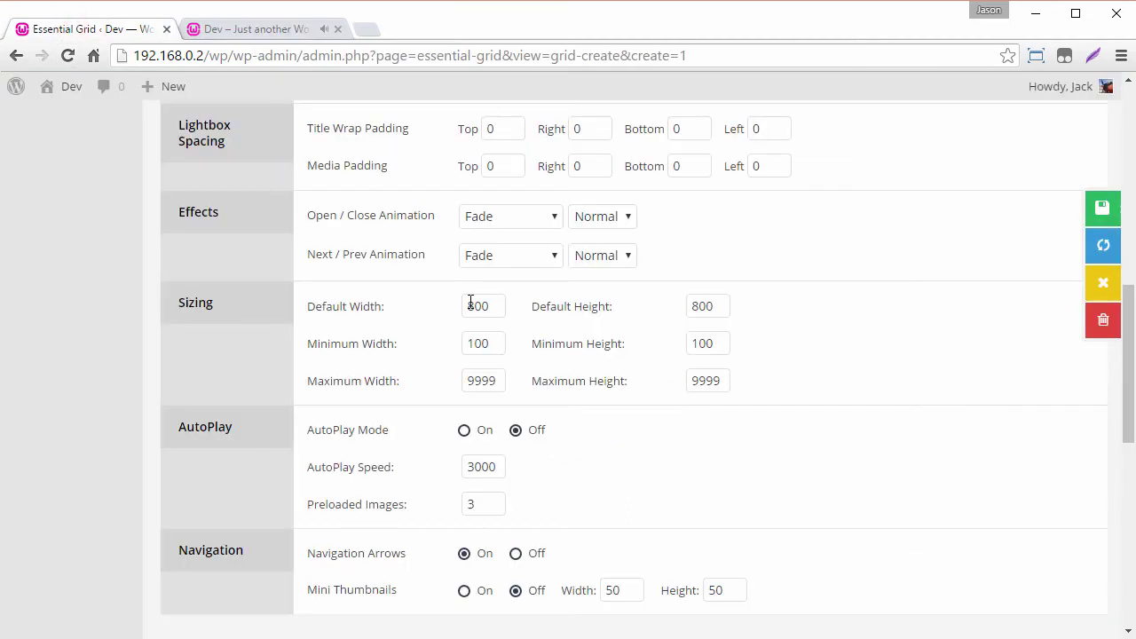
left_click(236, 32)
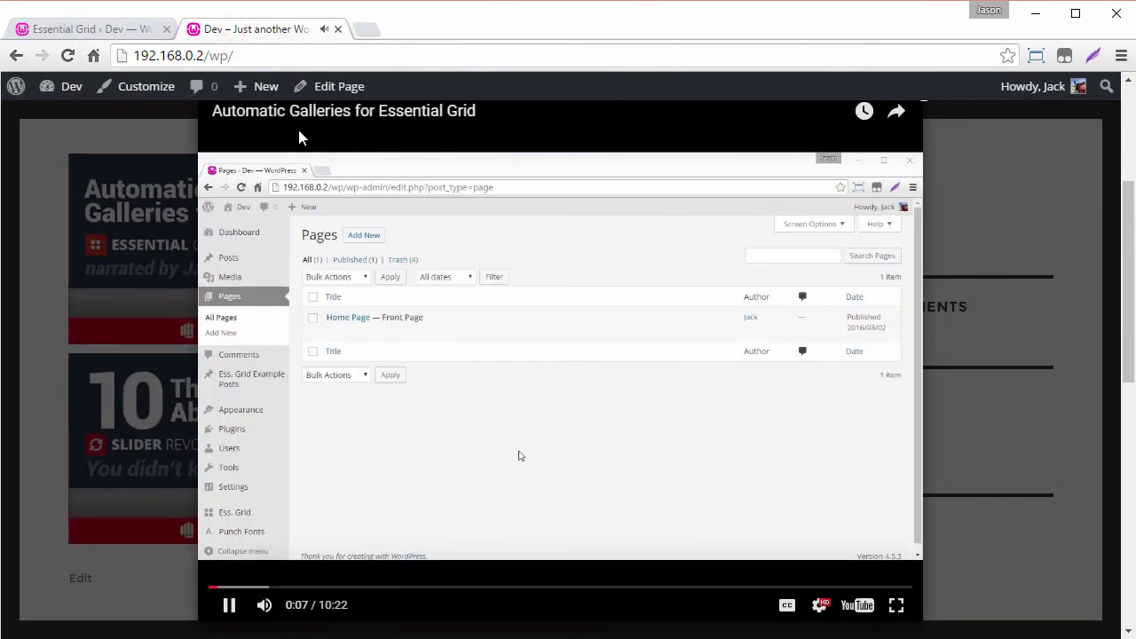
left_click(51, 27)
Step: Set the lightbox Default Width to 900 and Default Height to 506, and save the grid
double_click(498, 307)
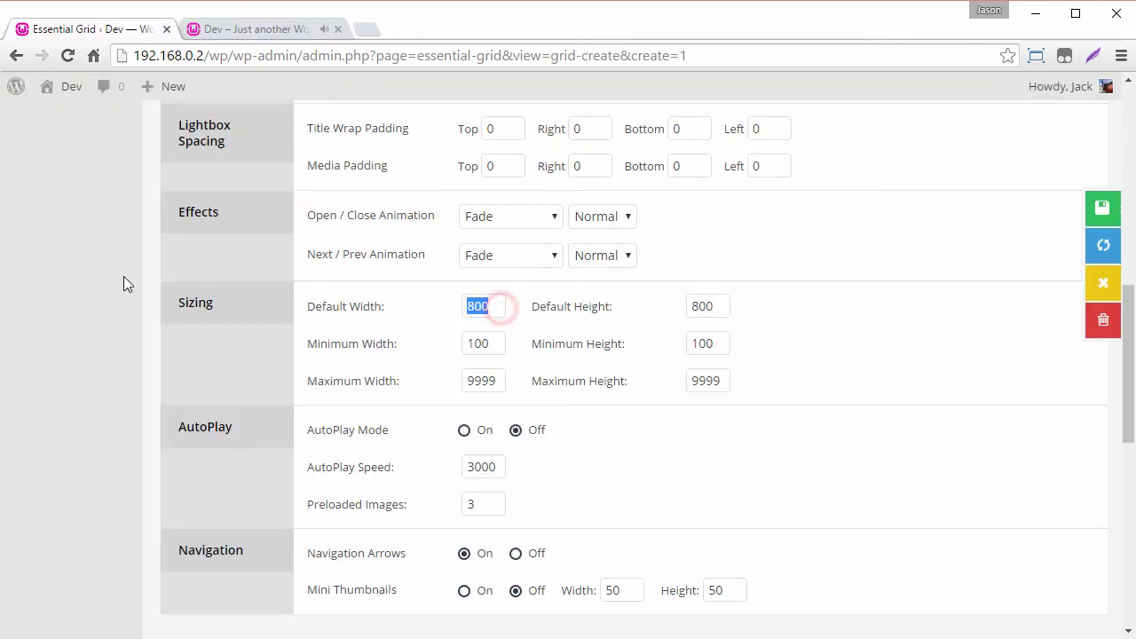
type("900")
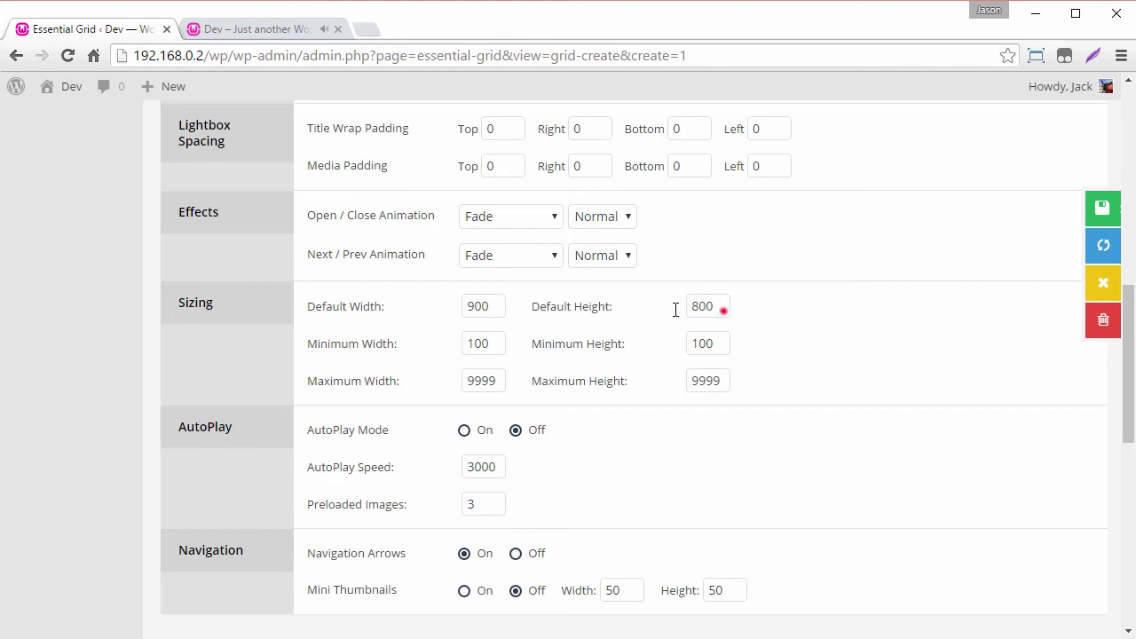
double_click(722, 309)
type("506")
left_click(1098, 206)
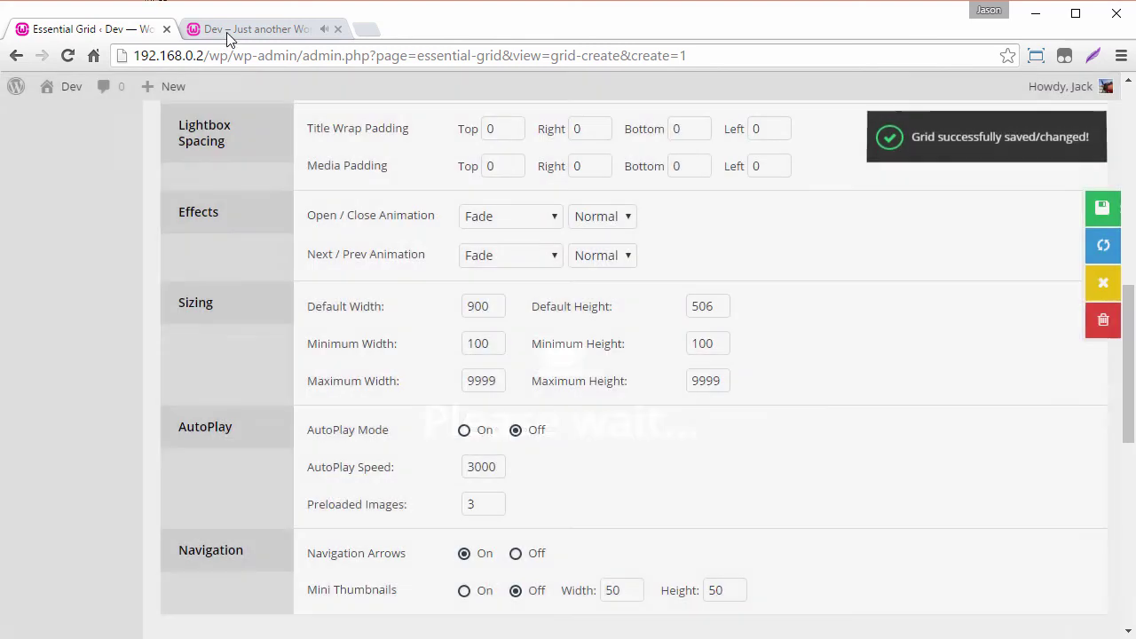
Step: Reload the published Home Page to check the Post One item with the updated lightbox sizing
left_click(229, 37)
left_click(67, 55)
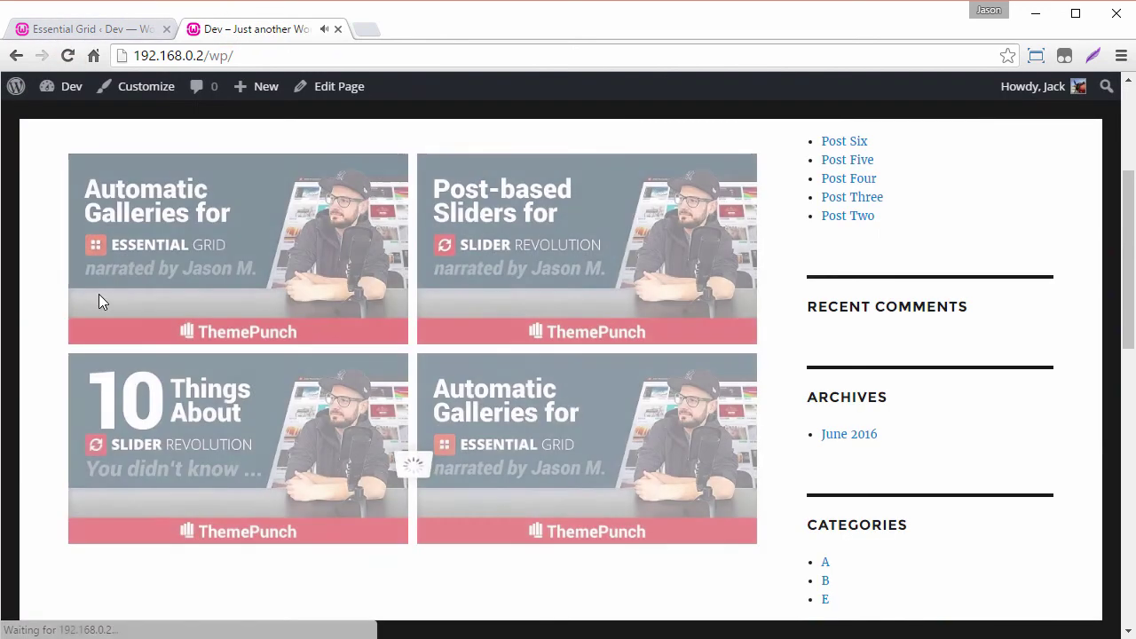
mouse_move(175, 270)
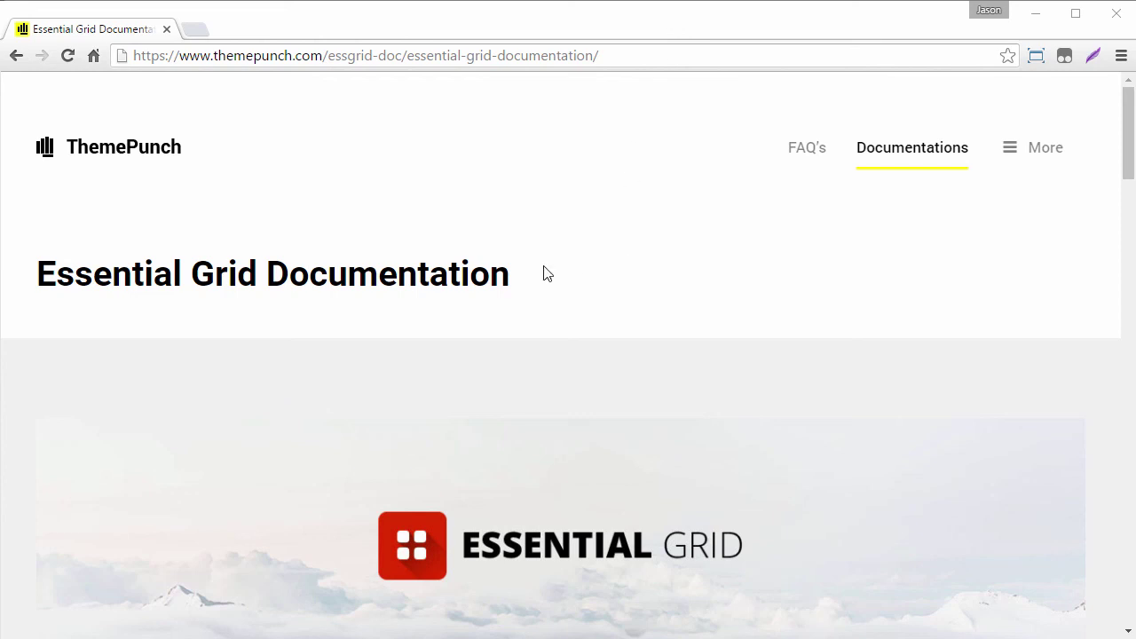
Step: Browse the topics in the online Essential Grid Documentation, from Getting Started and Core Anatomy to Architecture and Item Order
scroll(543, 270, "down", 6)
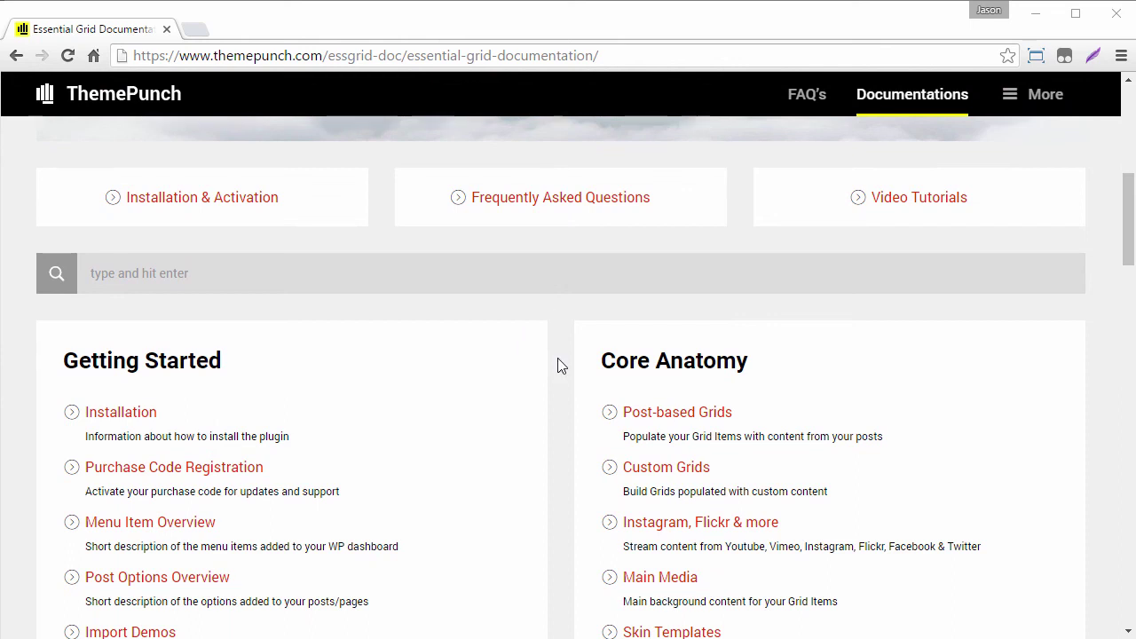
scroll(561, 363, "down", 3)
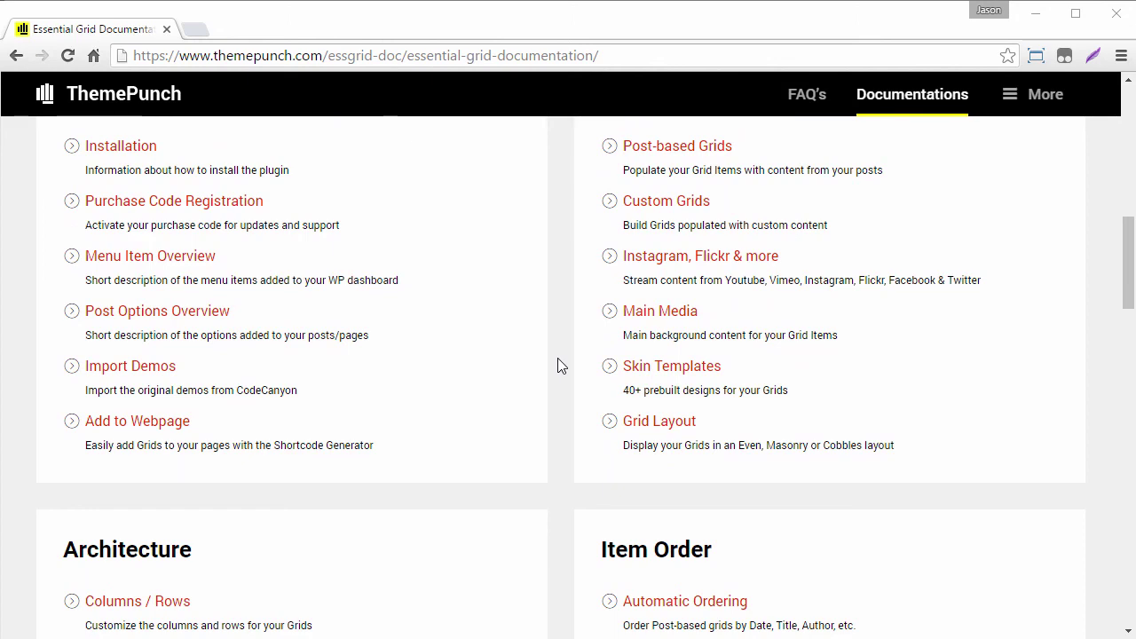
scroll(561, 366, "down", 2)
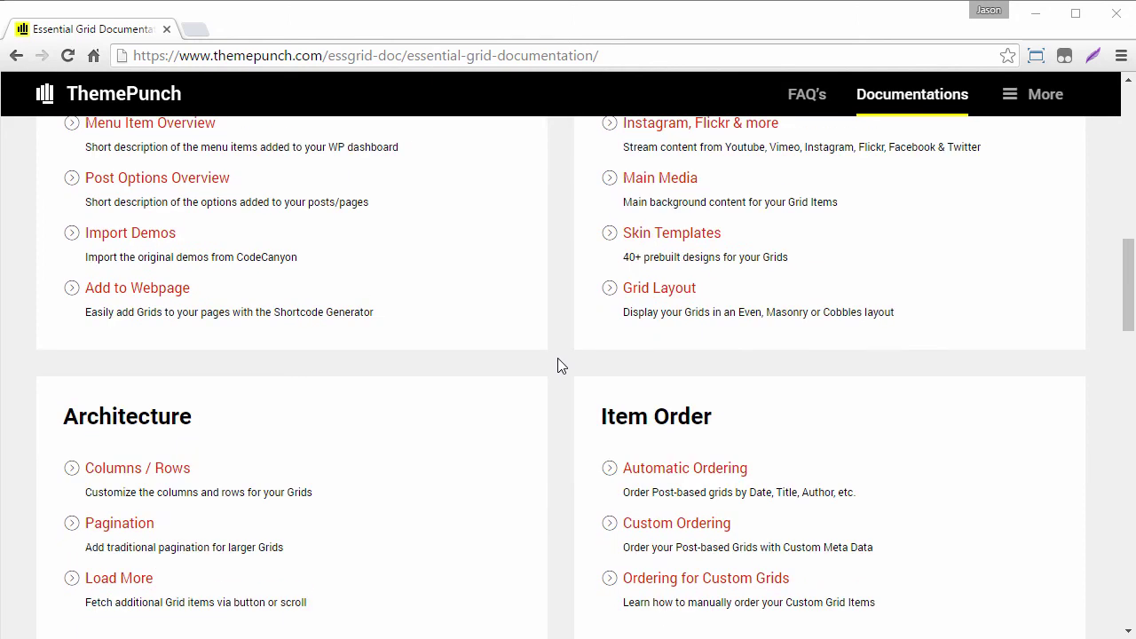